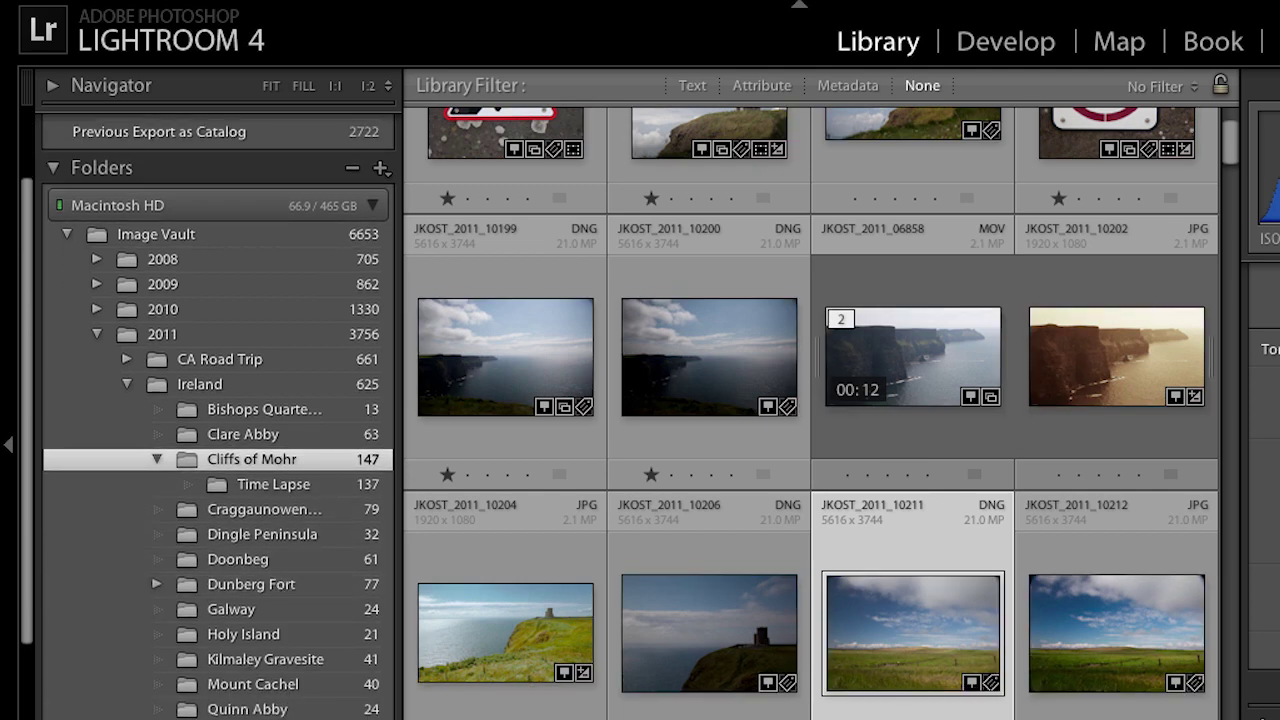
click(305, 714)
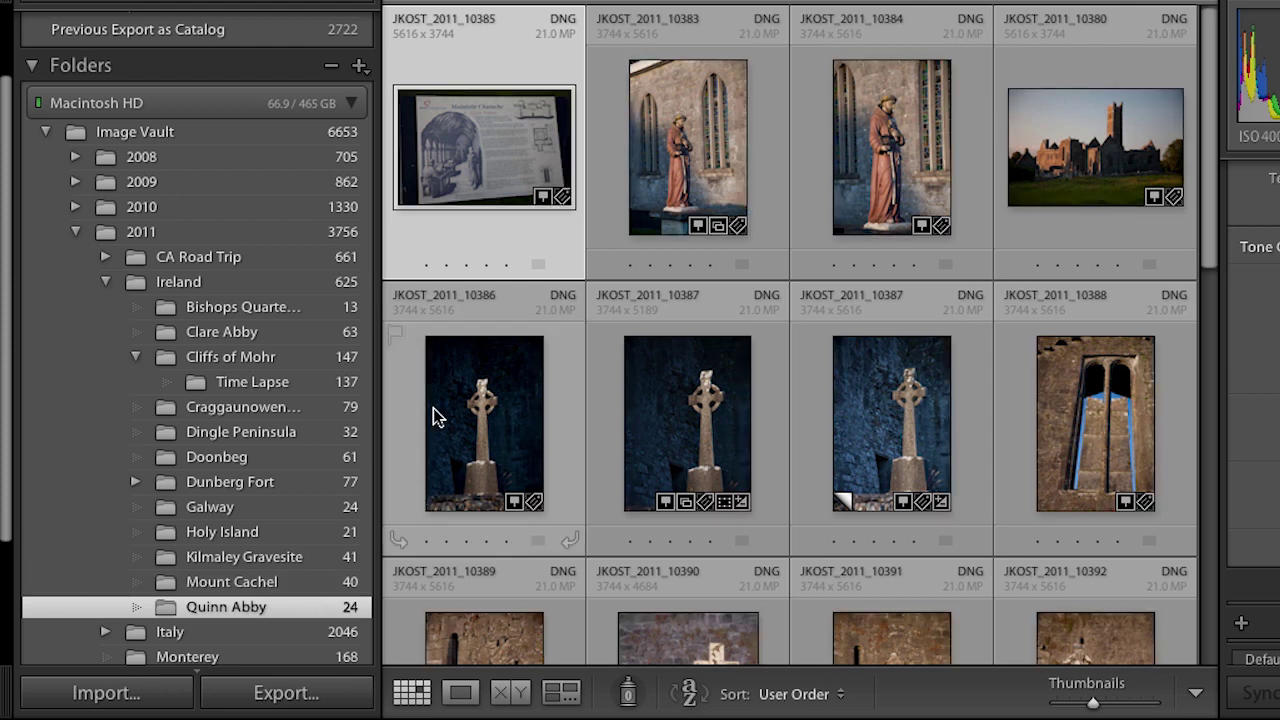
click(462, 694)
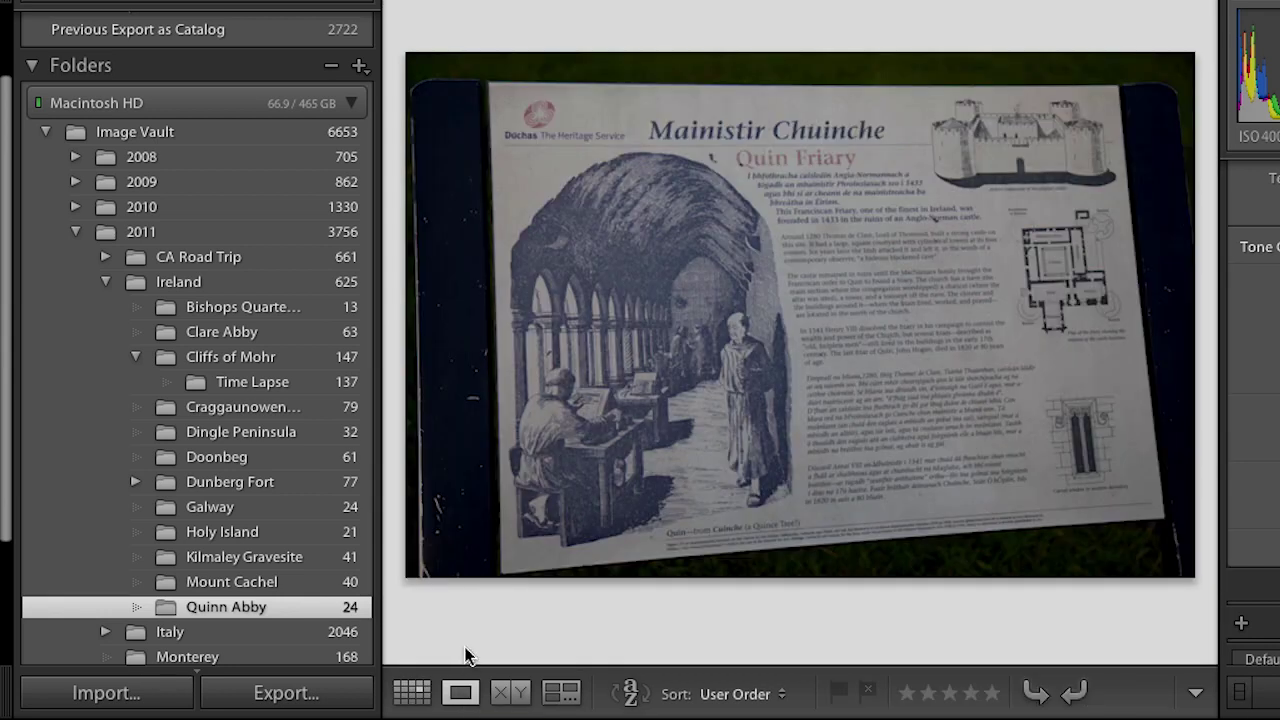
key(Right)
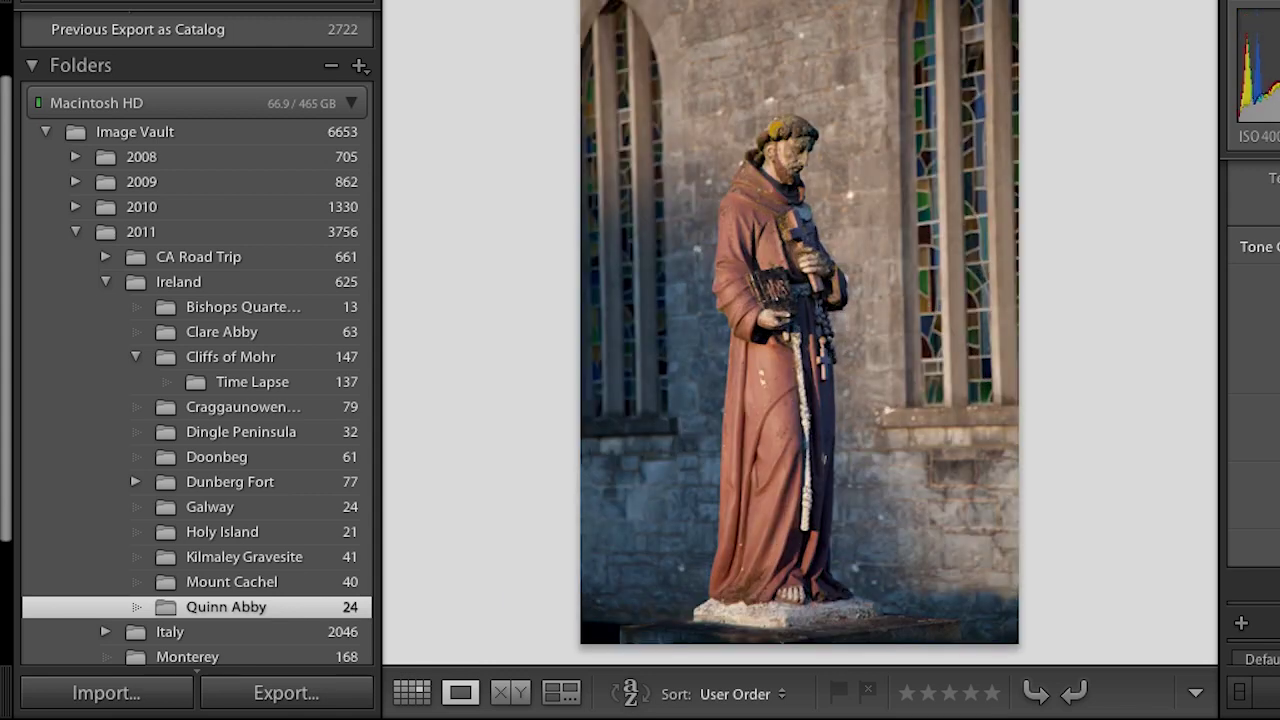
key(Right)
key(Right)
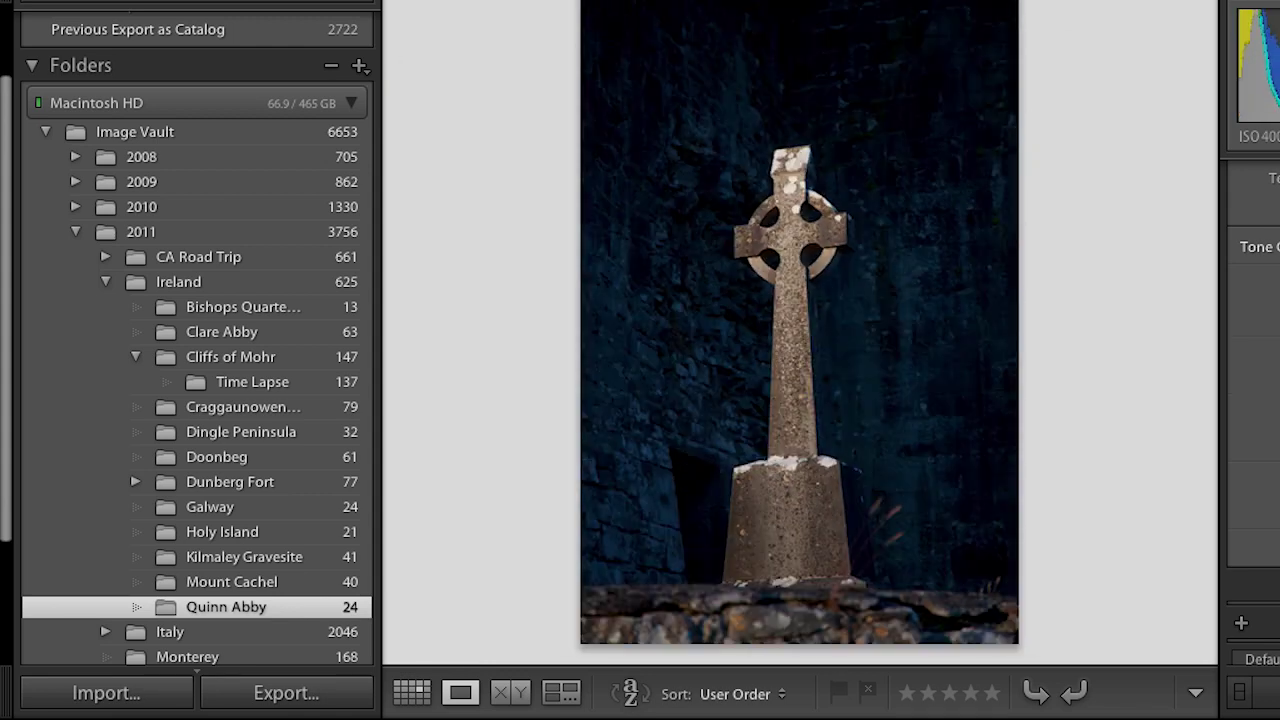
key(Right)
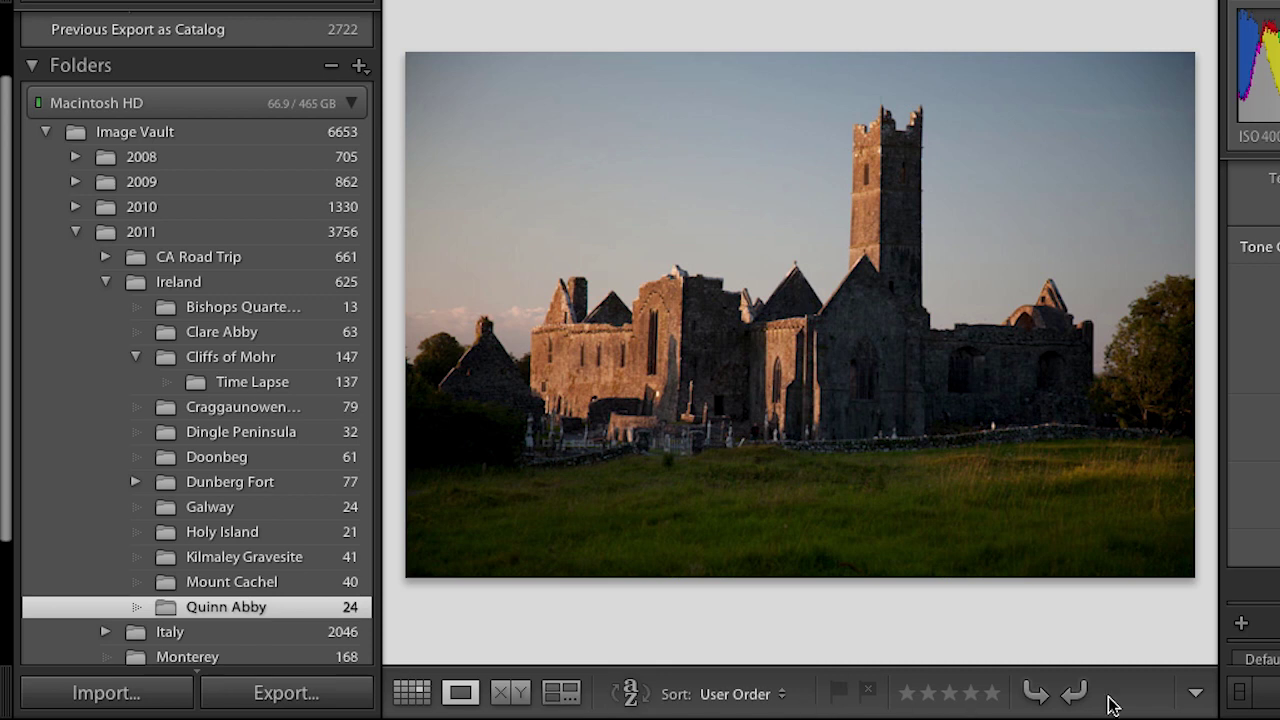
- Examine which tools can be shown in the toolbar beneath the photo, leaving the selection as it is
click(1196, 693)
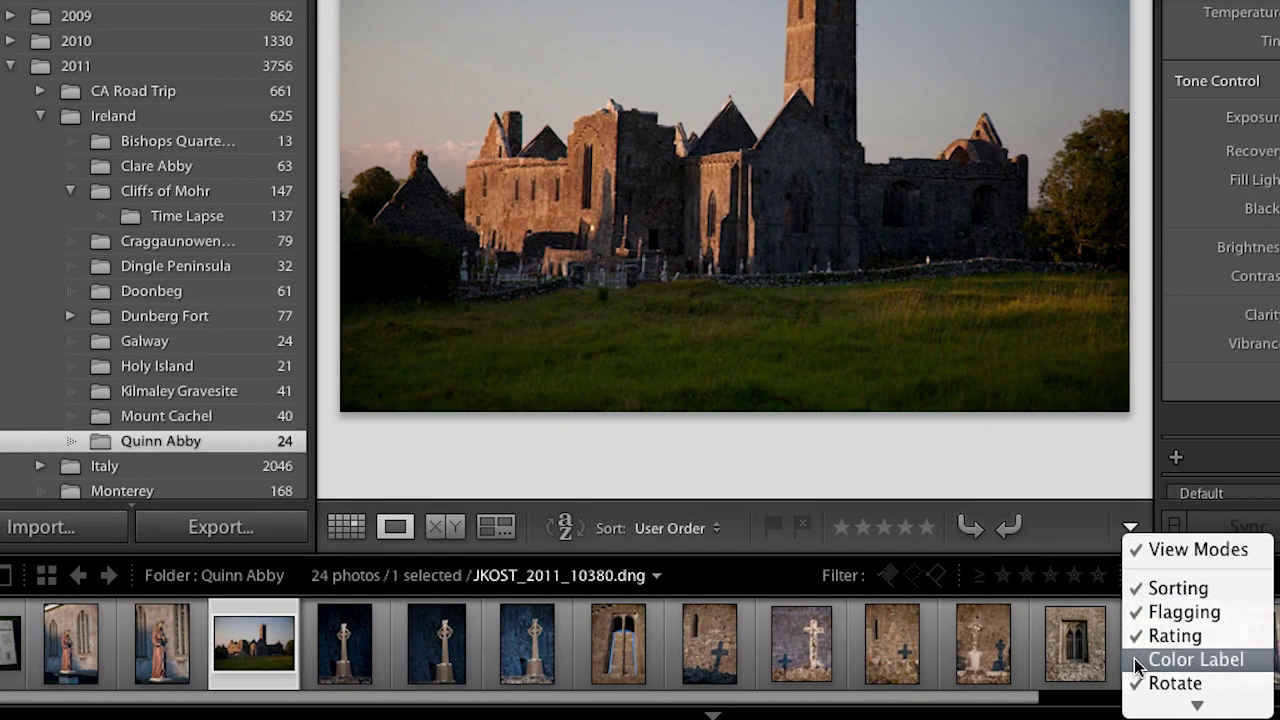
mouse_move(1143, 705)
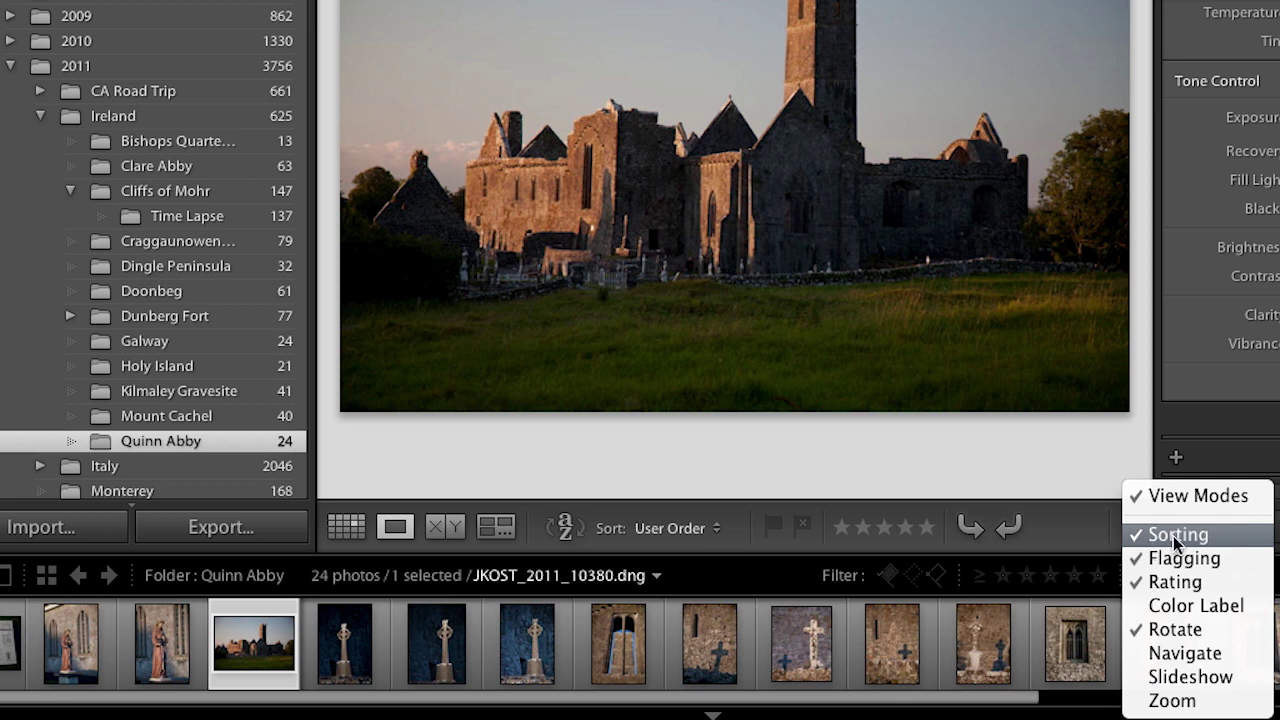
click(1073, 475)
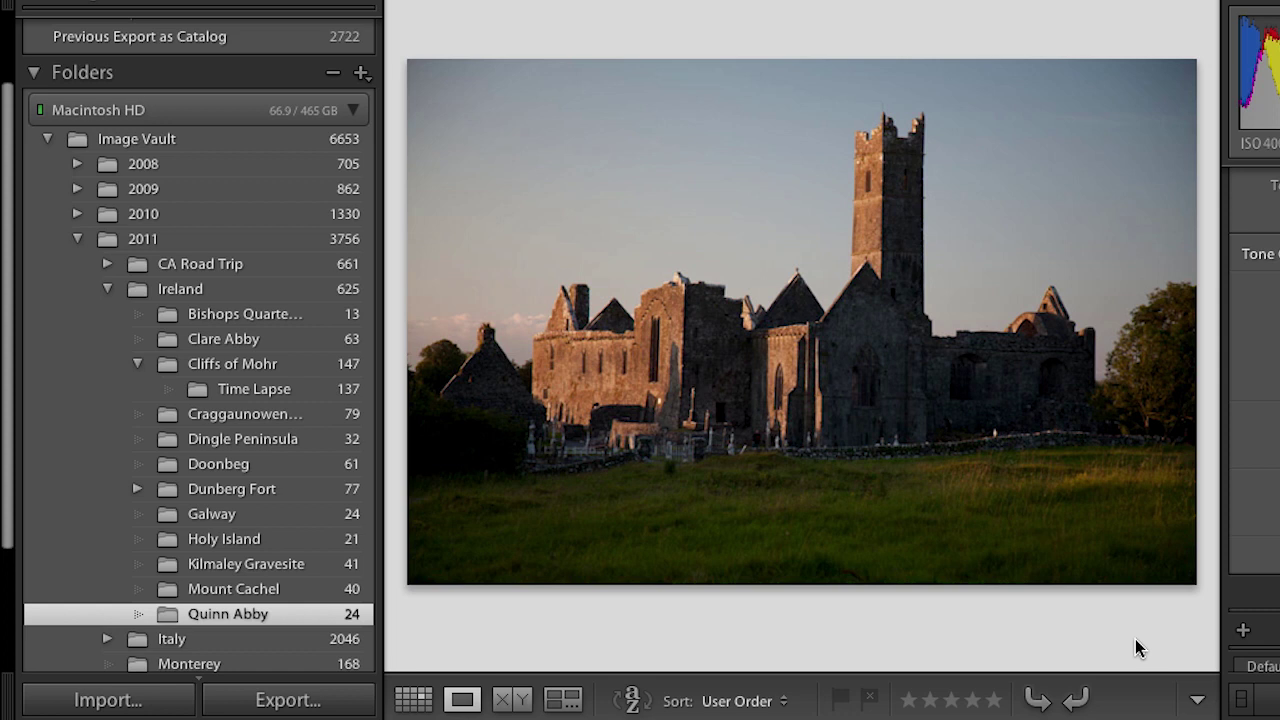
- Return to Grid view and open the 3744 x 5189 stone cross photo JKOST_2011_10387 in Loupe view
key(g)
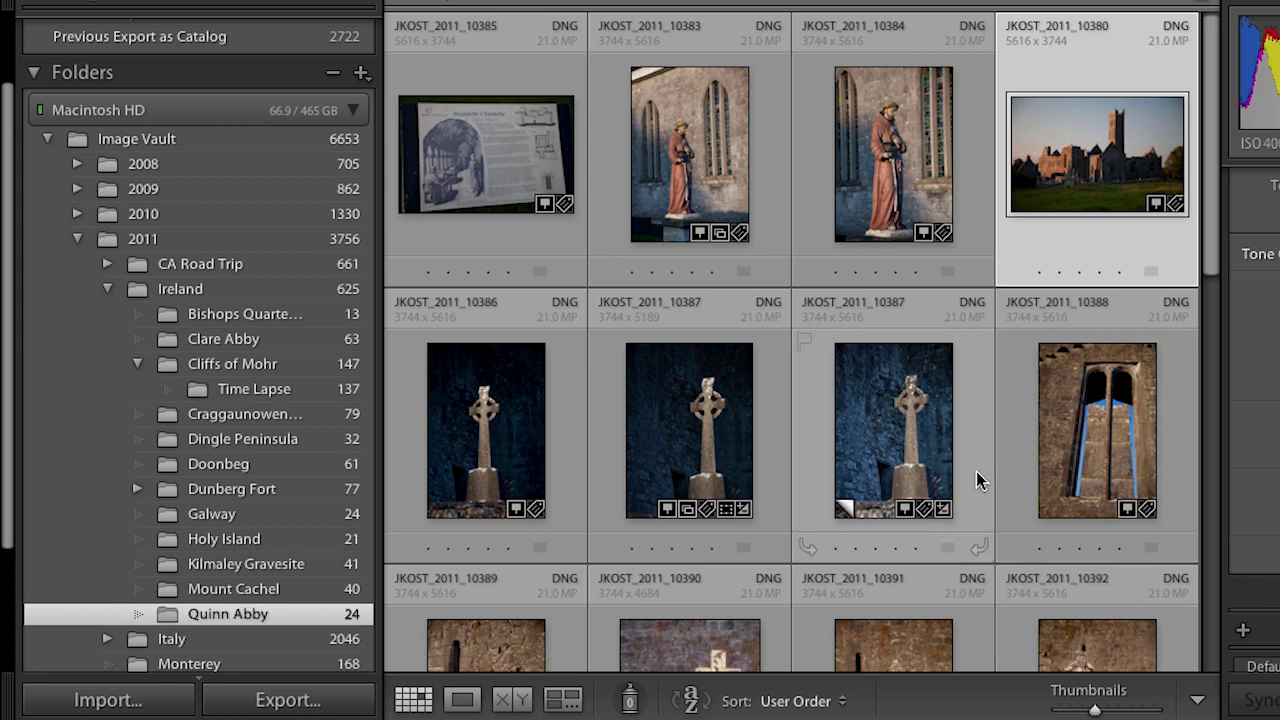
click(729, 428)
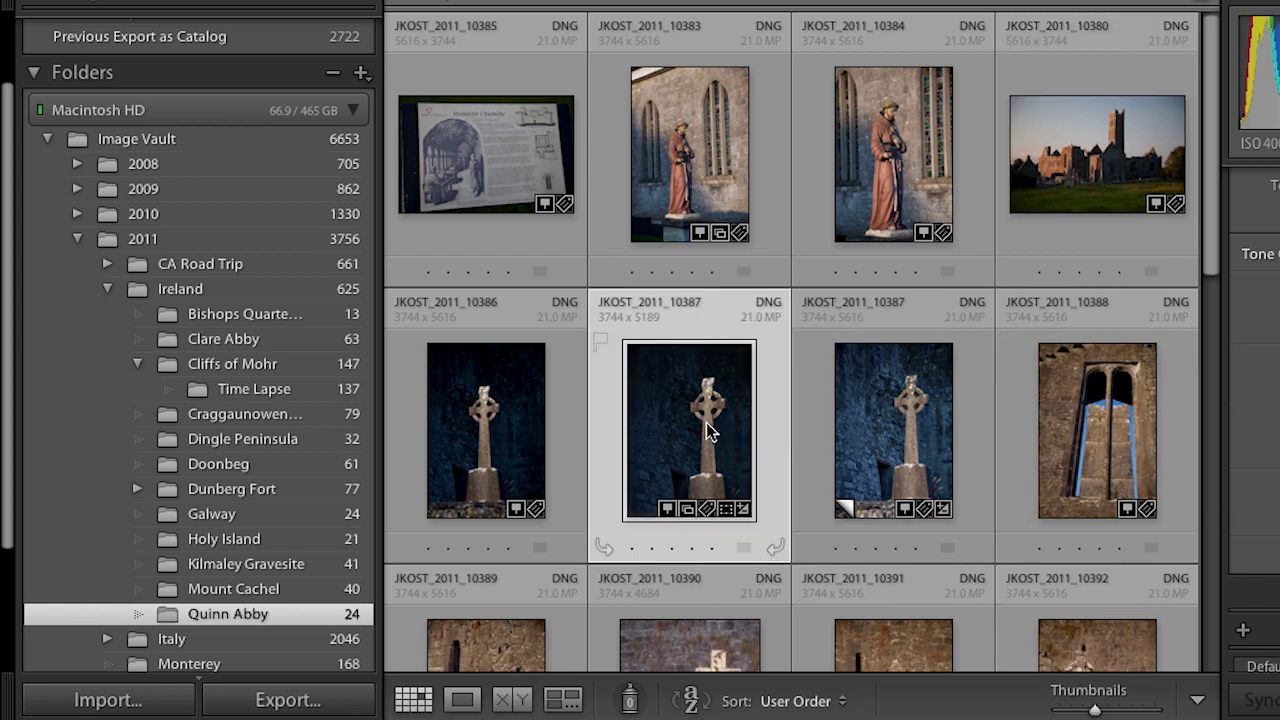
key(e)
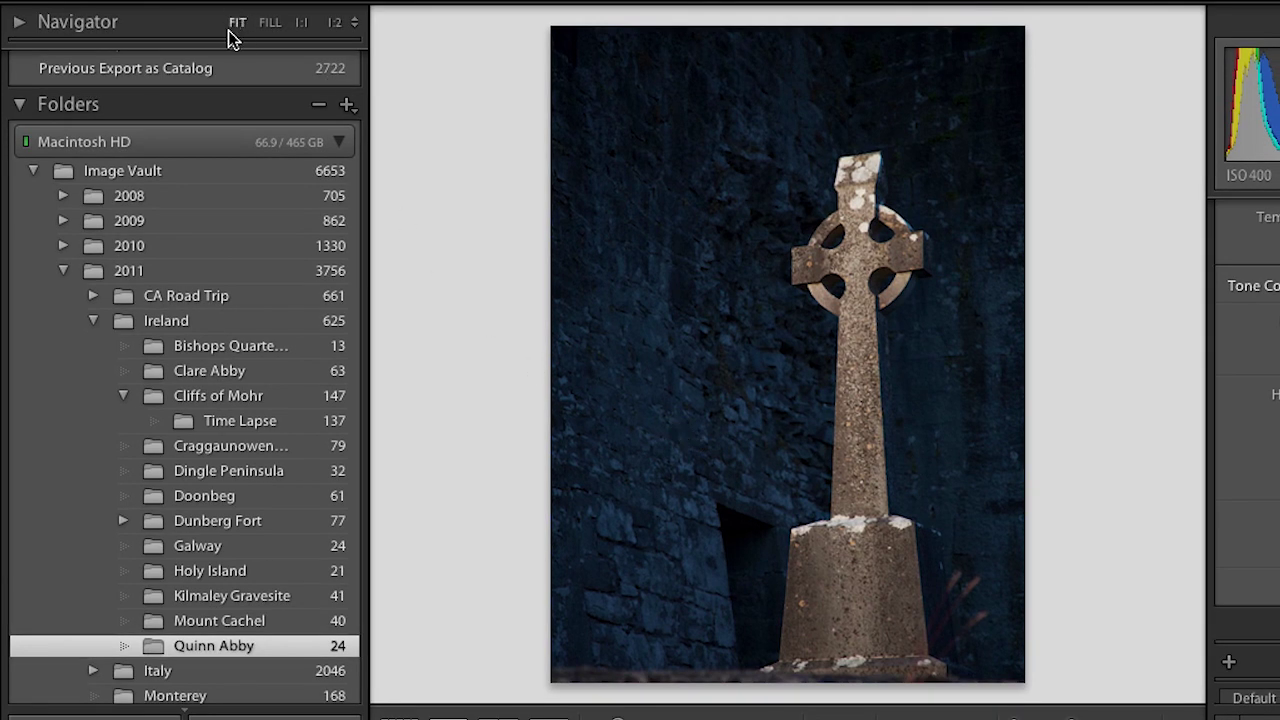
- View the stone cross photo at Fill, Fit and 1:1 magnification, and check the other available zoom ratios
click(270, 23)
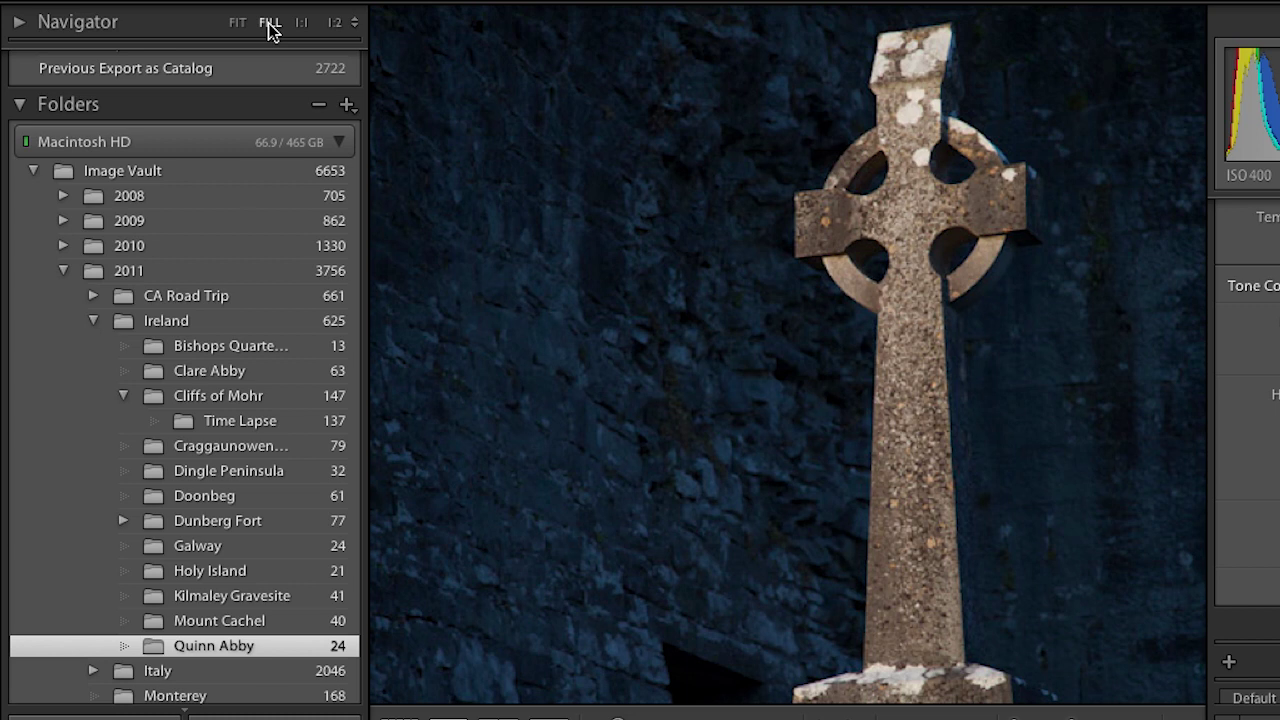
click(238, 28)
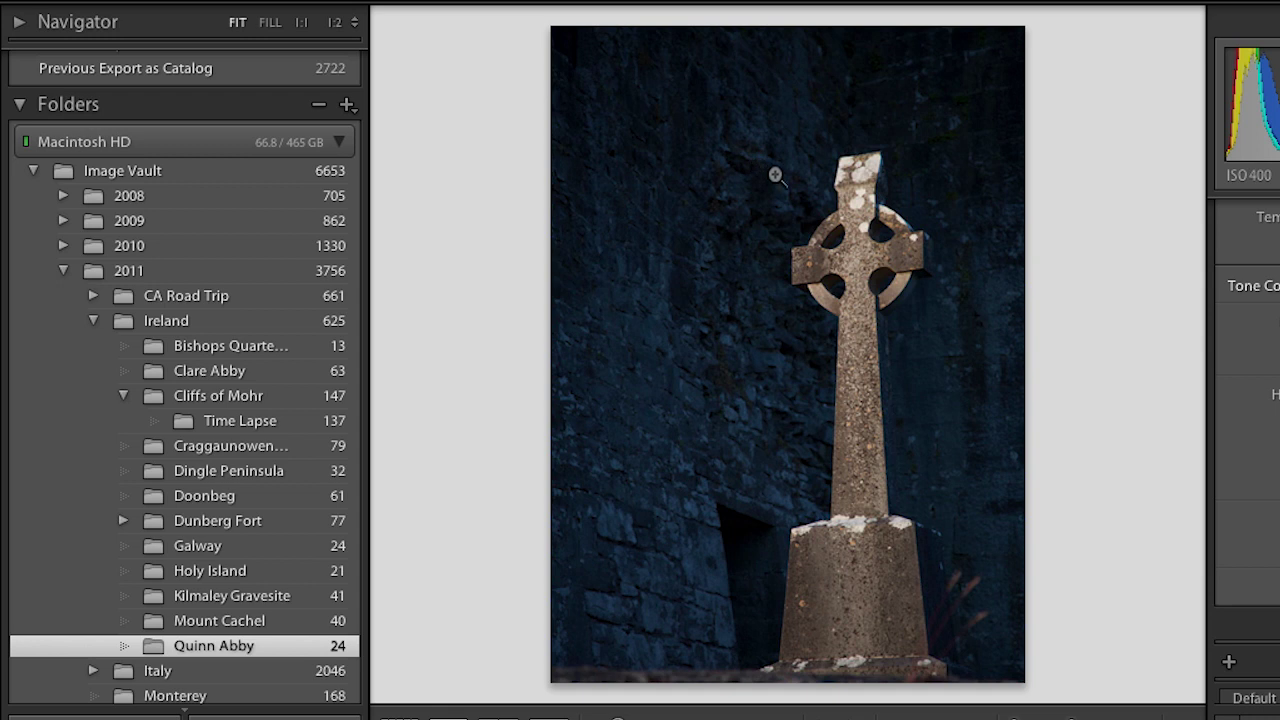
click(832, 203)
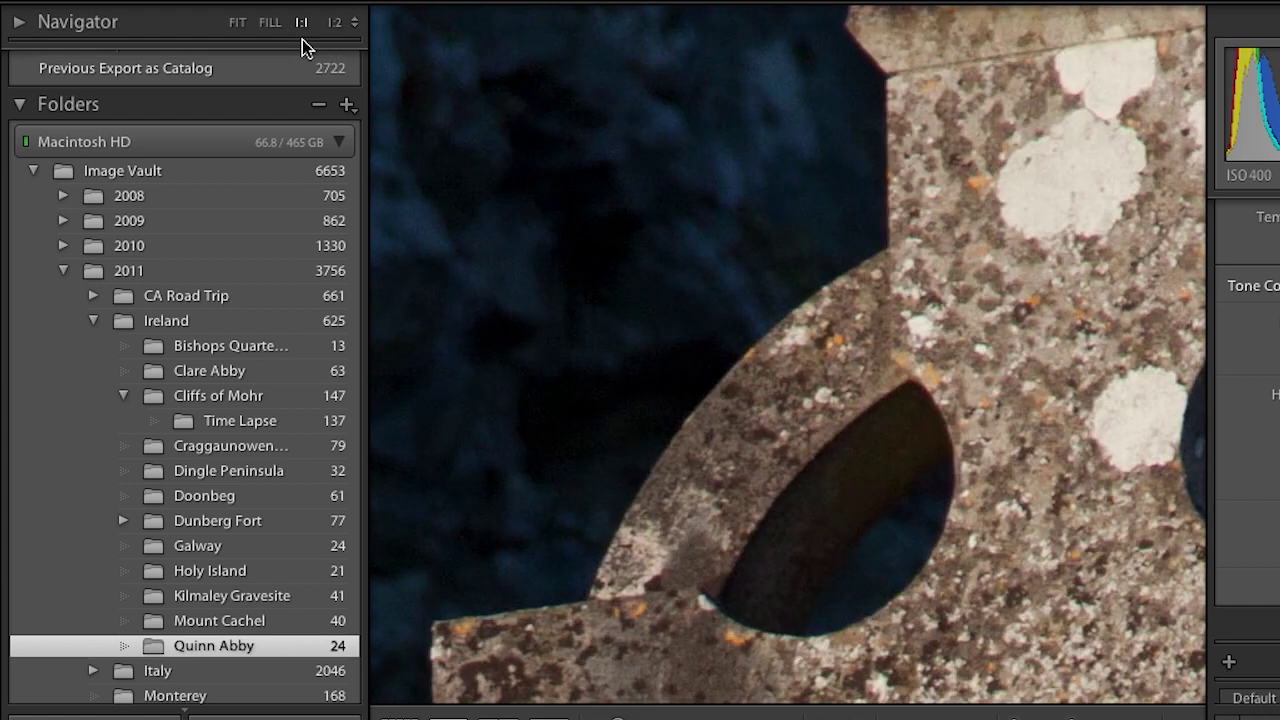
click(360, 21)
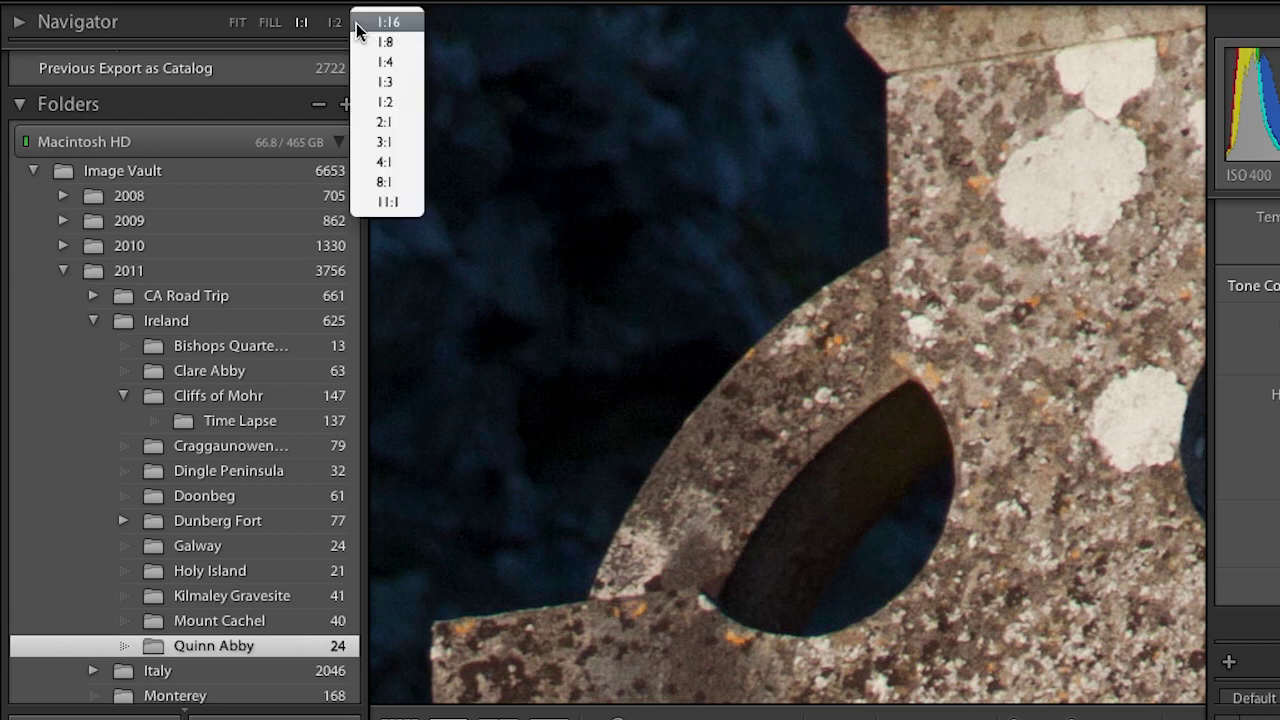
click(303, 25)
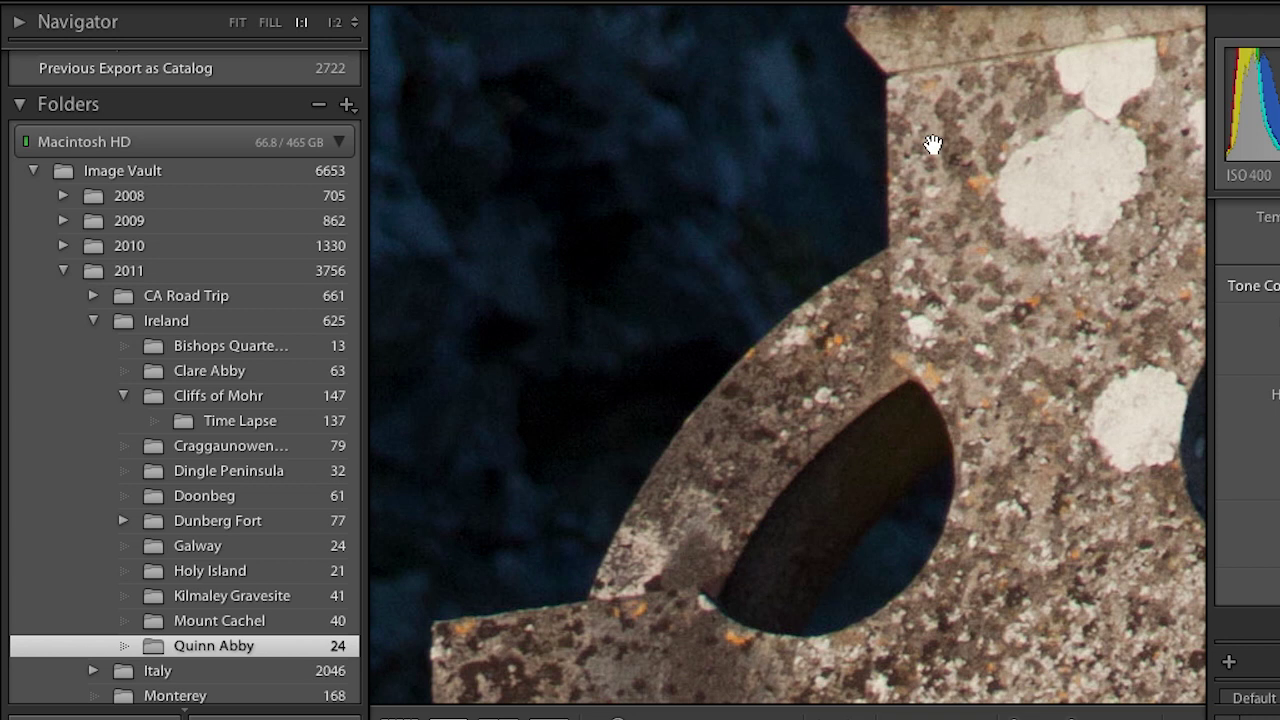
- Inspect the stone cross's upper part and ring openings at 1:1, and return the photo to Fit
drag(1051, 189, 551, 123)
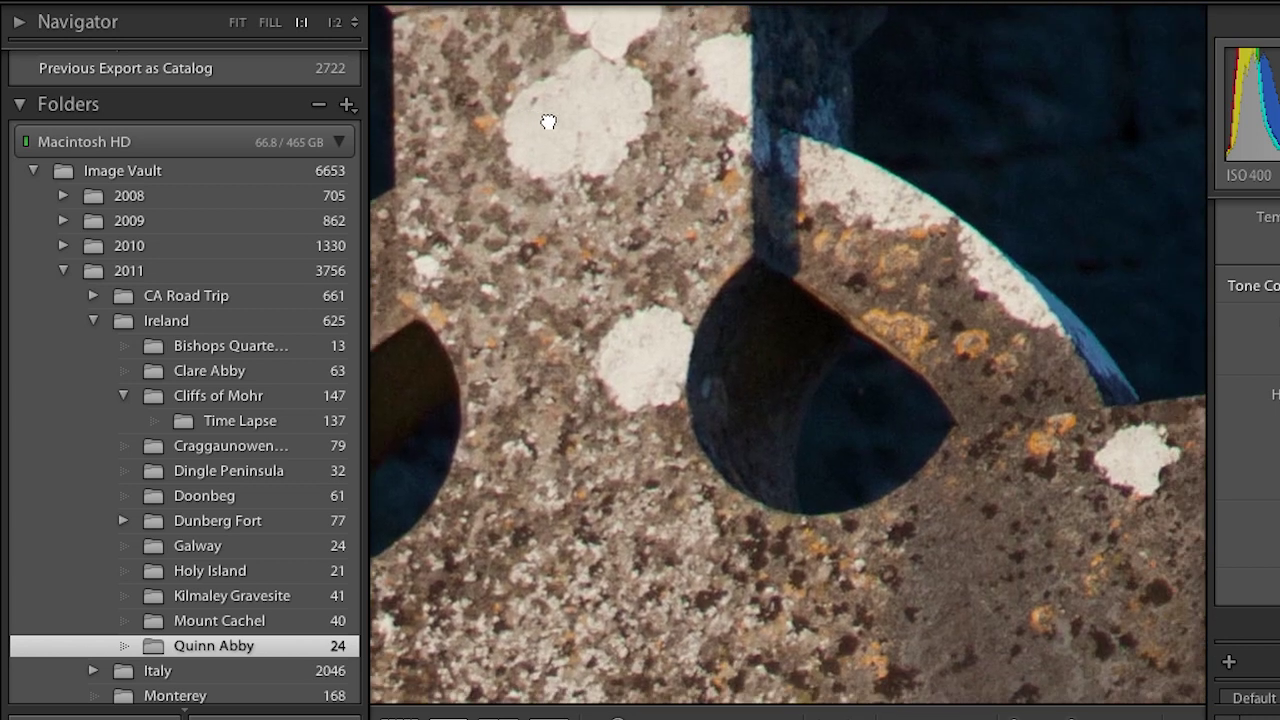
drag(603, 616, 691, 206)
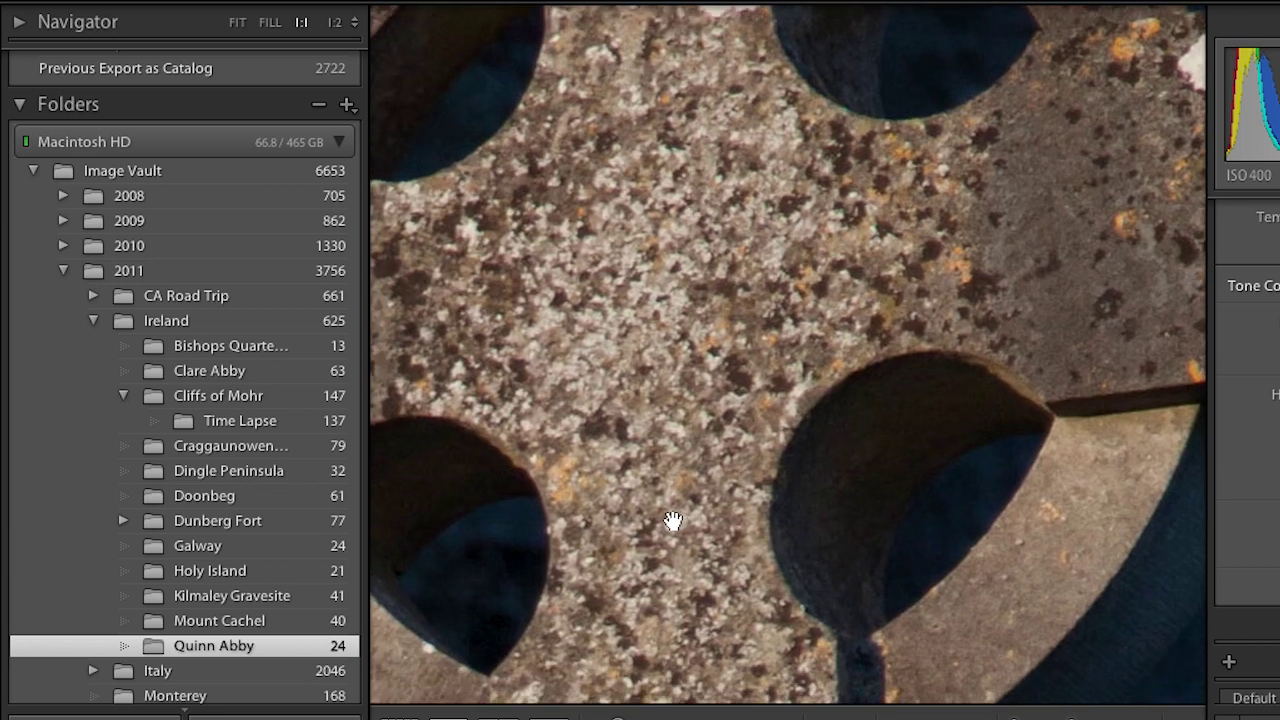
drag(674, 523, 823, 283)
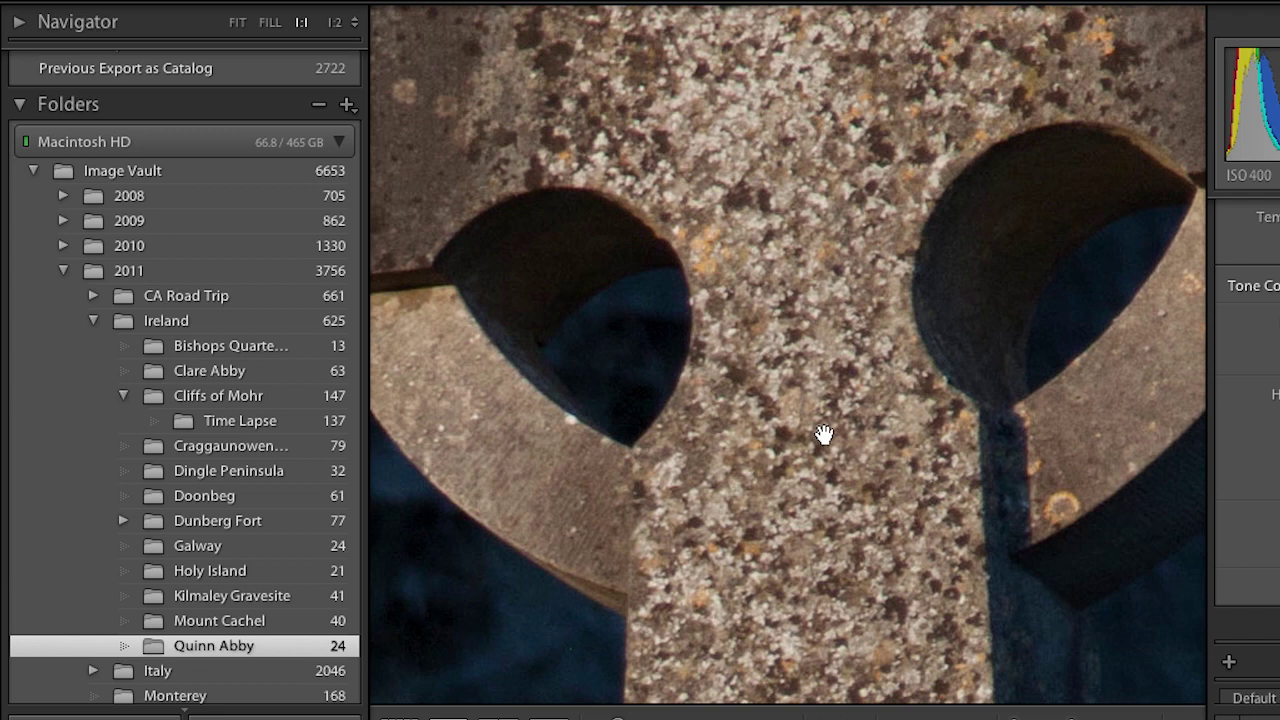
click(824, 434)
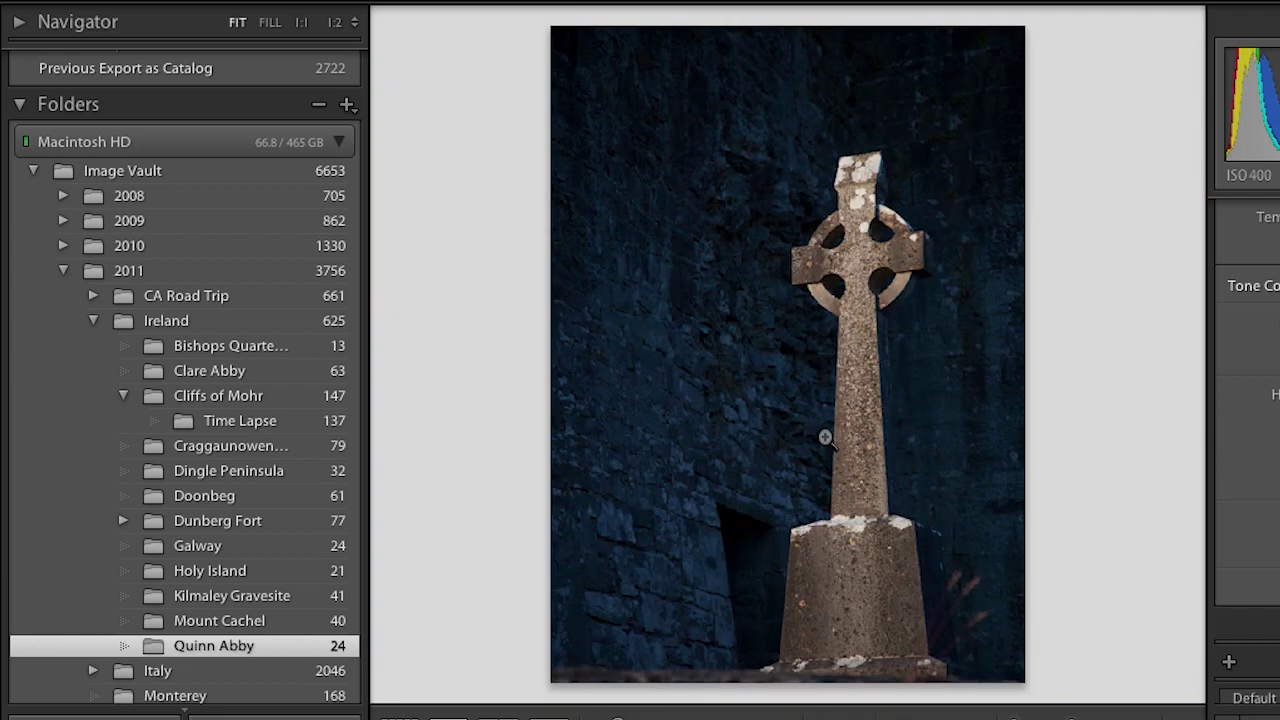
- Return to Grid view and open the Library View Options
key(g)
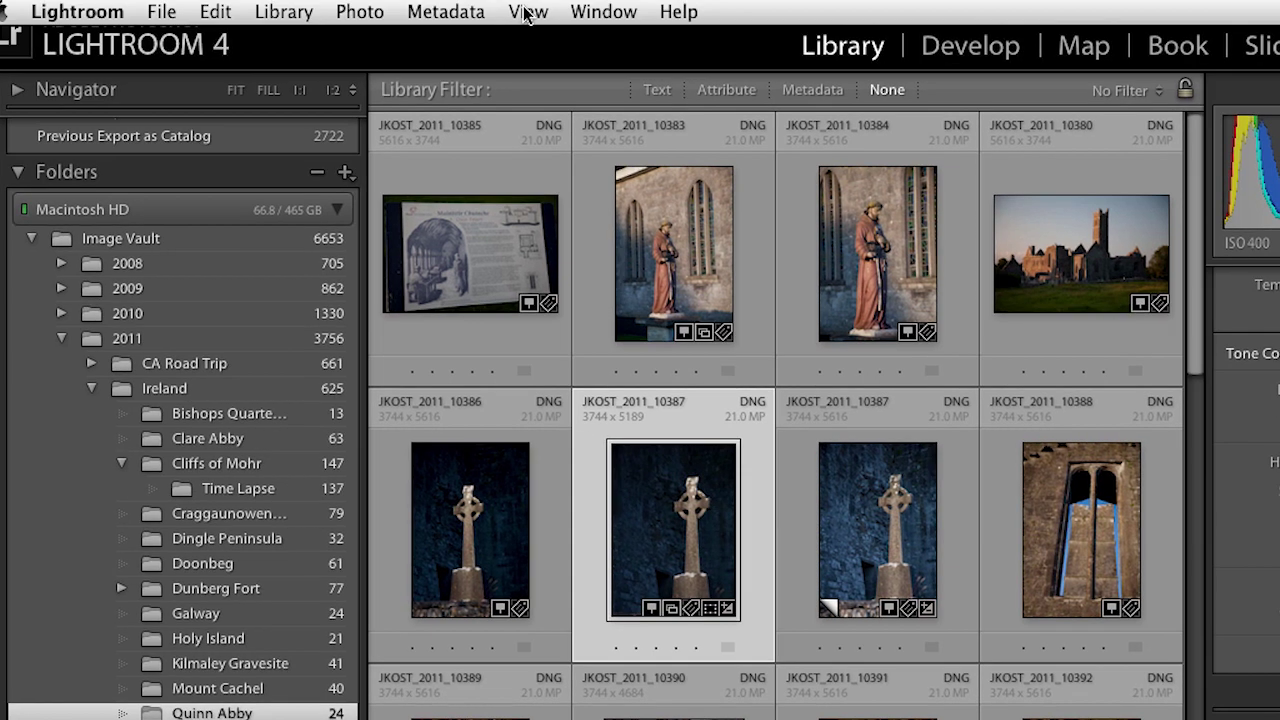
click(527, 12)
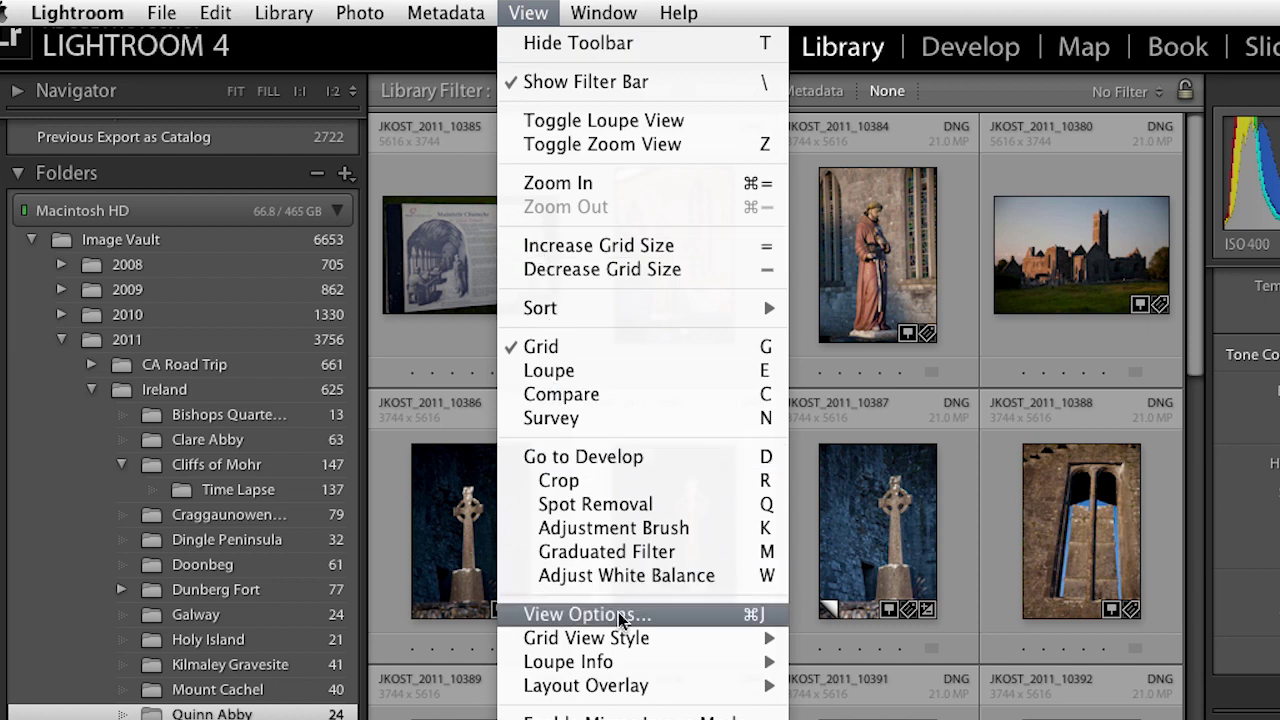
click(689, 615)
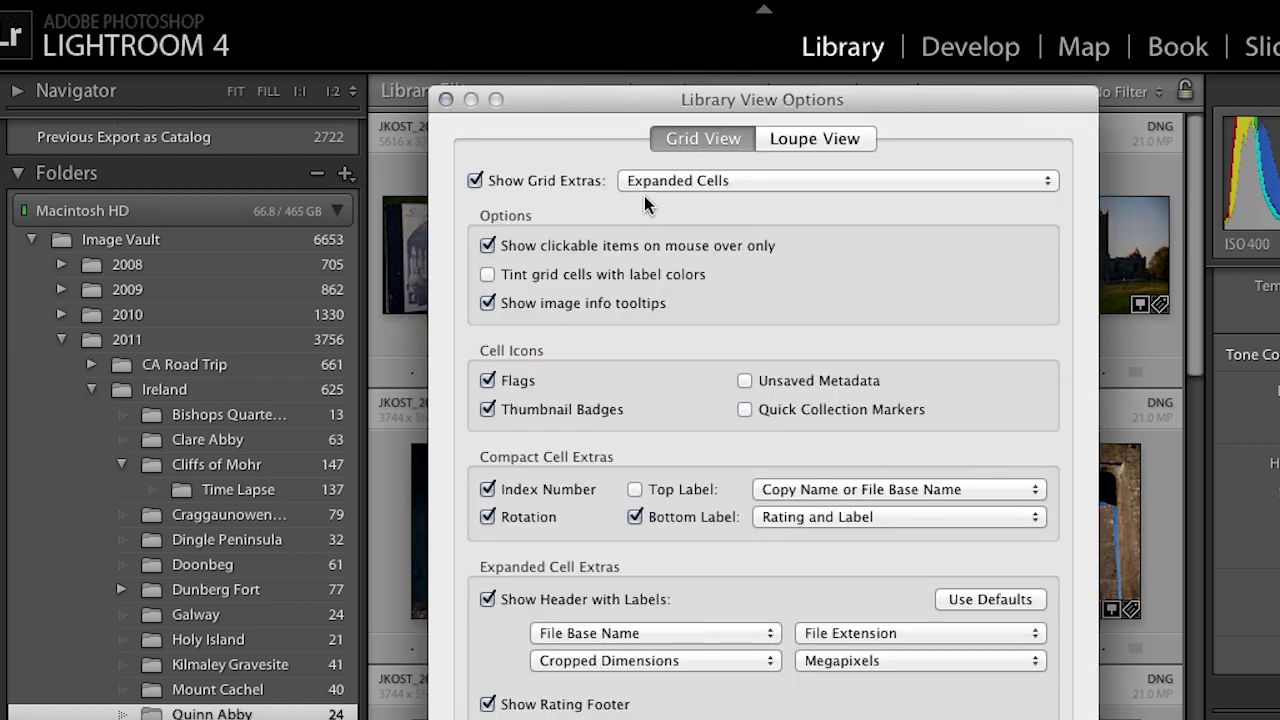
- Set the grid extras to Compact Cells and move the options dialog aside to reveal the thumbnails
click(738, 183)
click(736, 184)
click(733, 181)
click(733, 166)
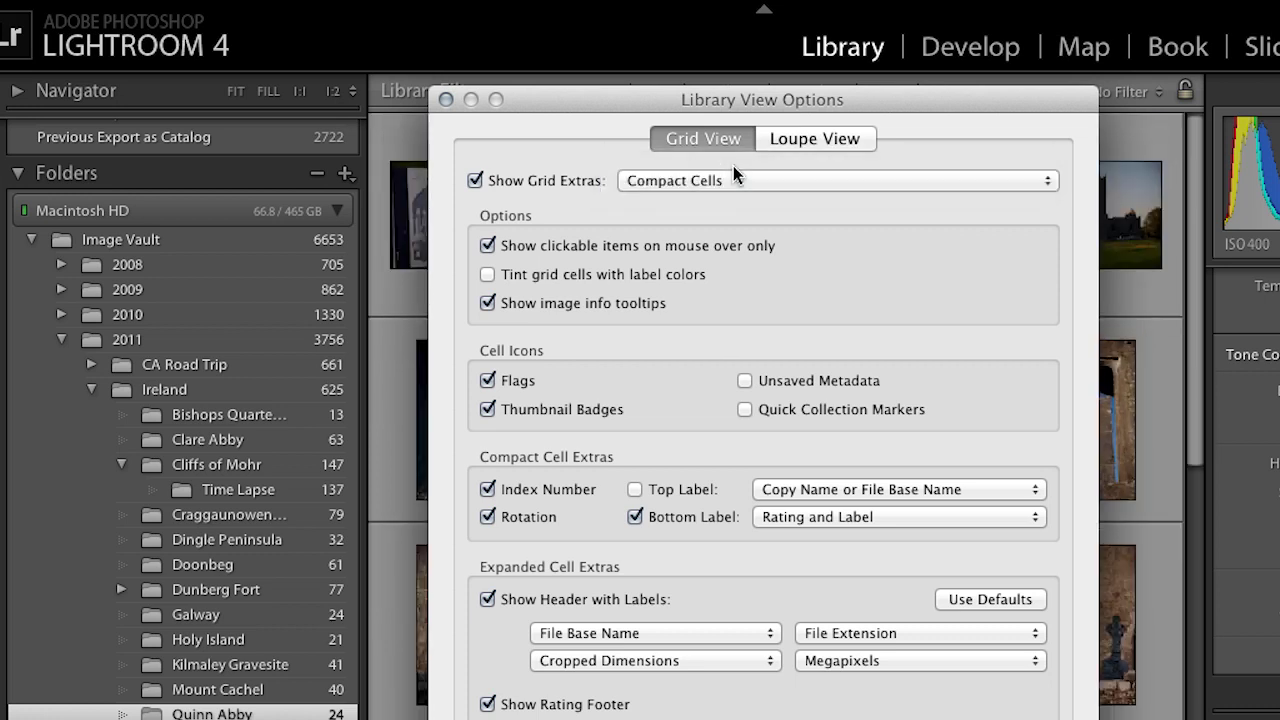
drag(605, 99, 903, 103)
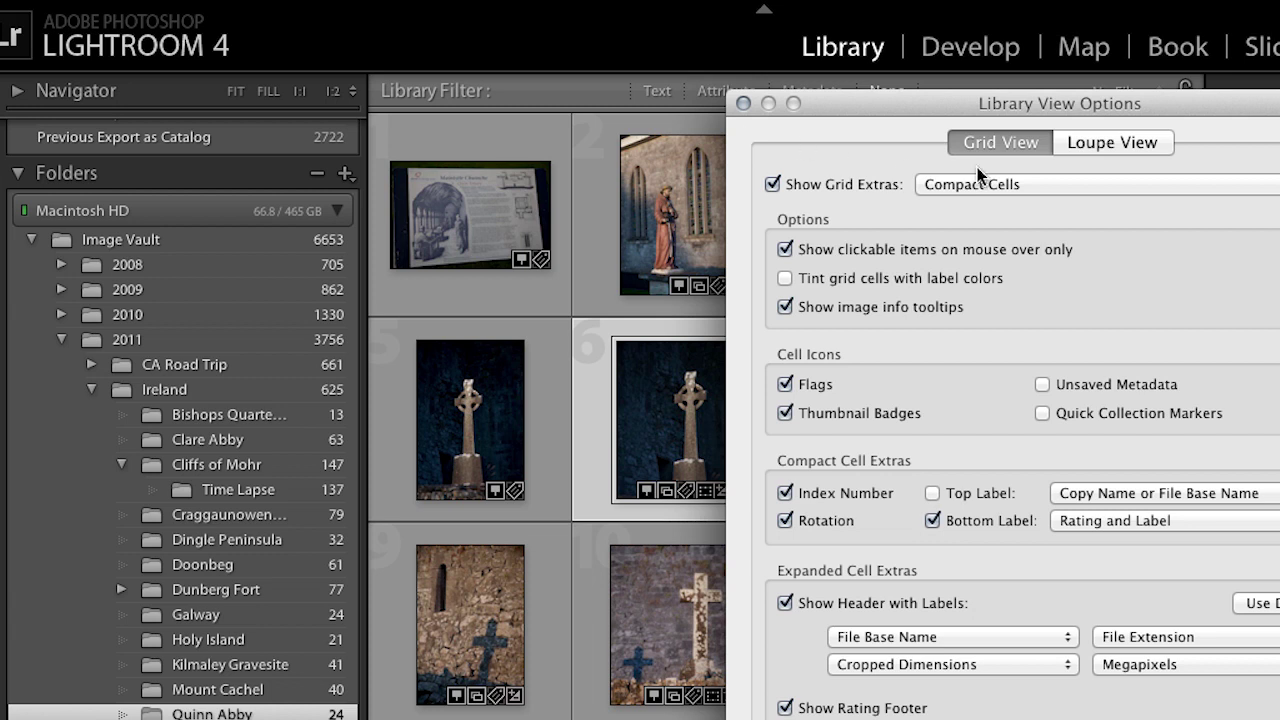
- Set the grid extras to Expanded Cells and review the first header label's choices, keeping File Base Name
click(1008, 183)
click(1007, 206)
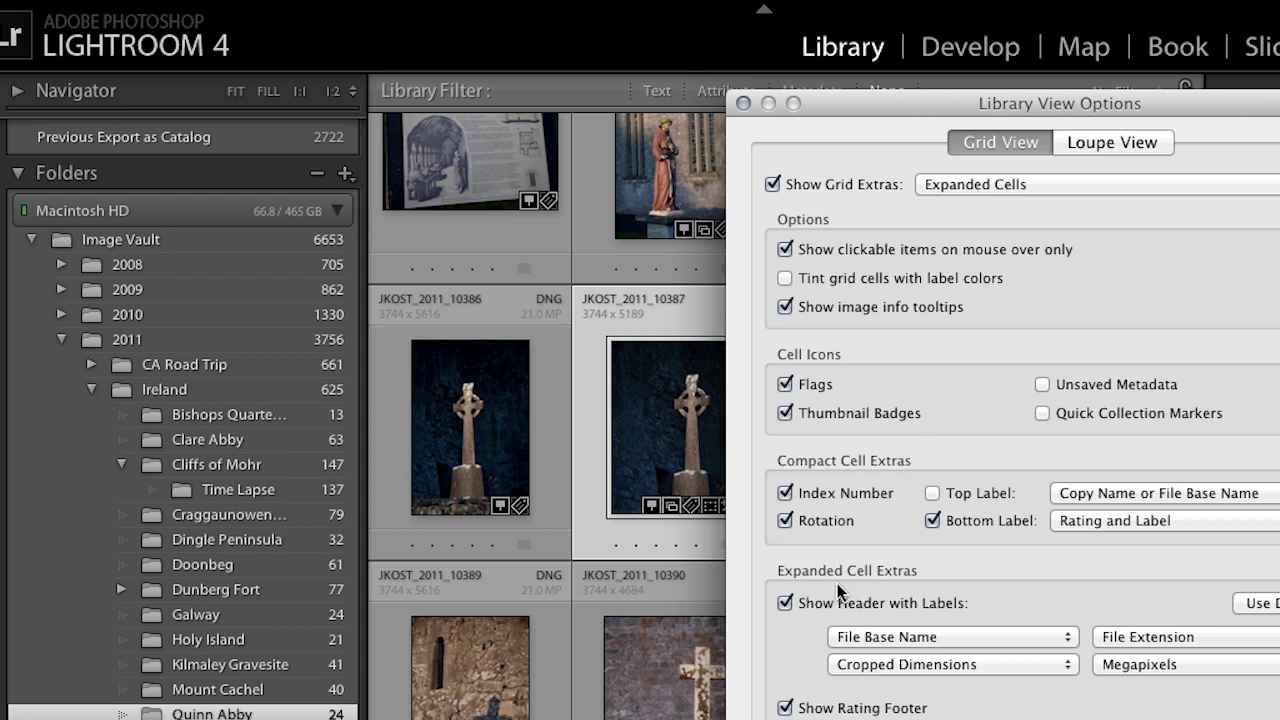
click(900, 637)
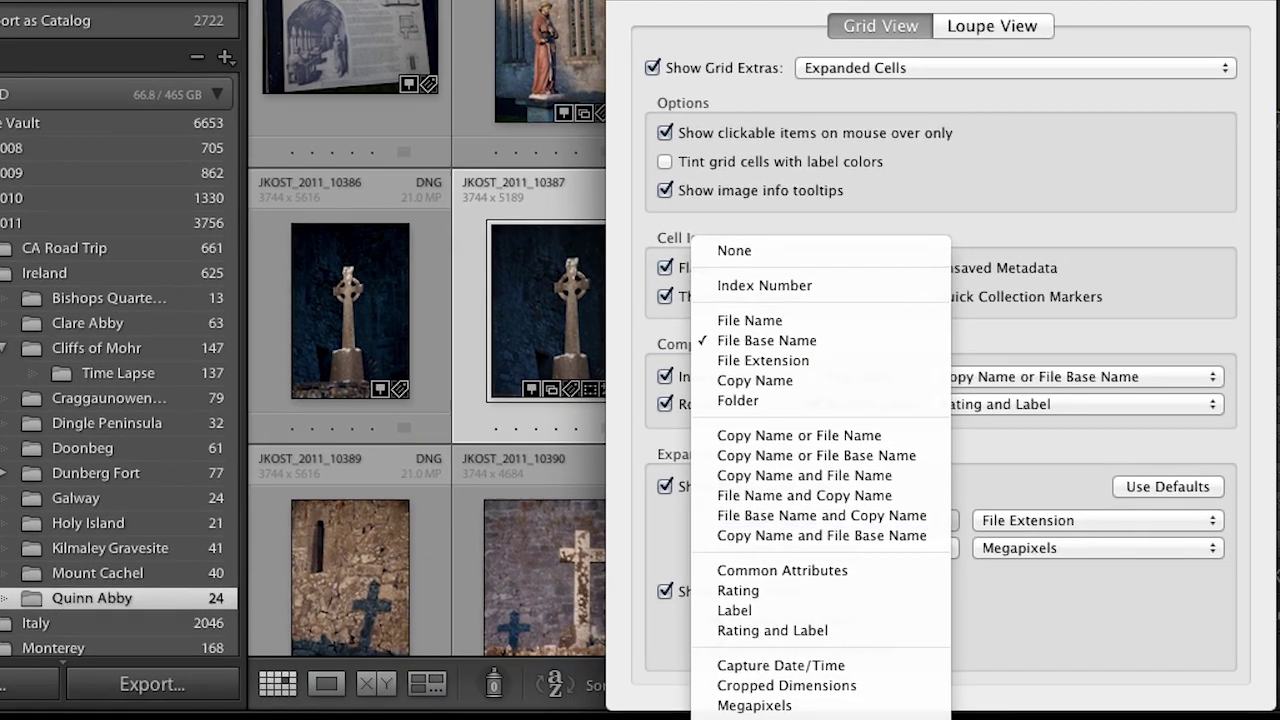
scroll(820, 400, down, 3)
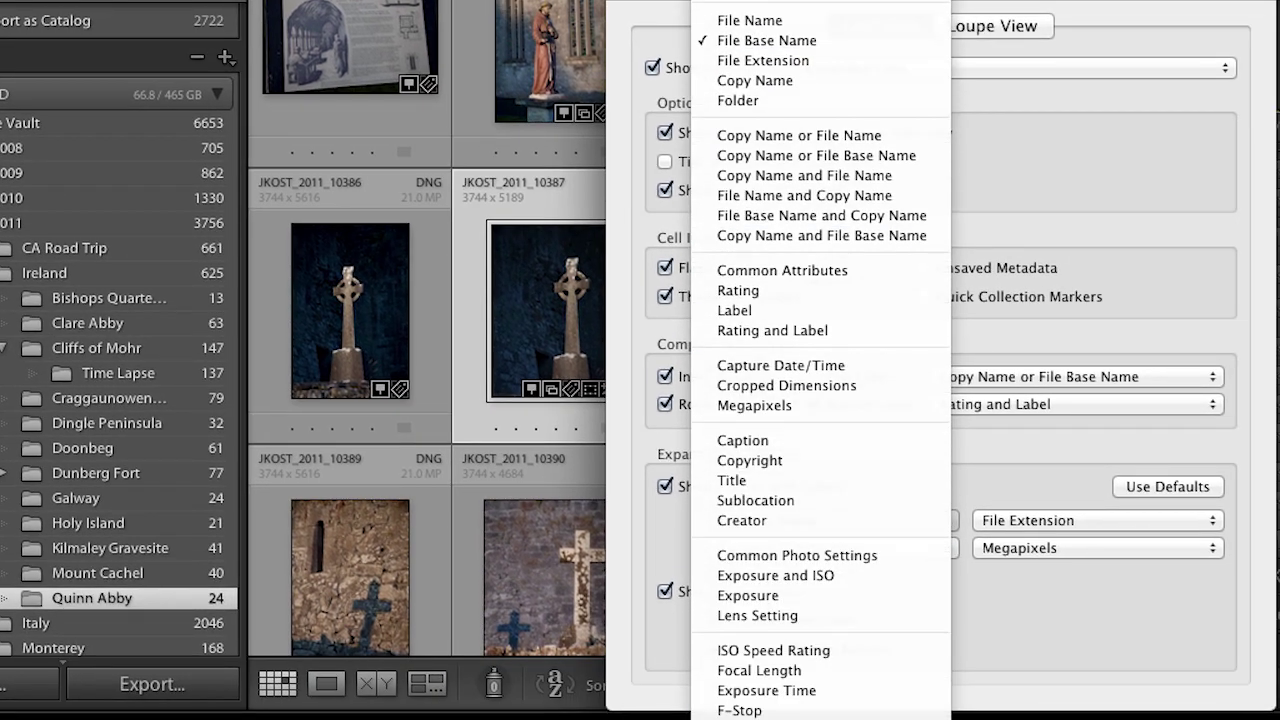
click(819, 41)
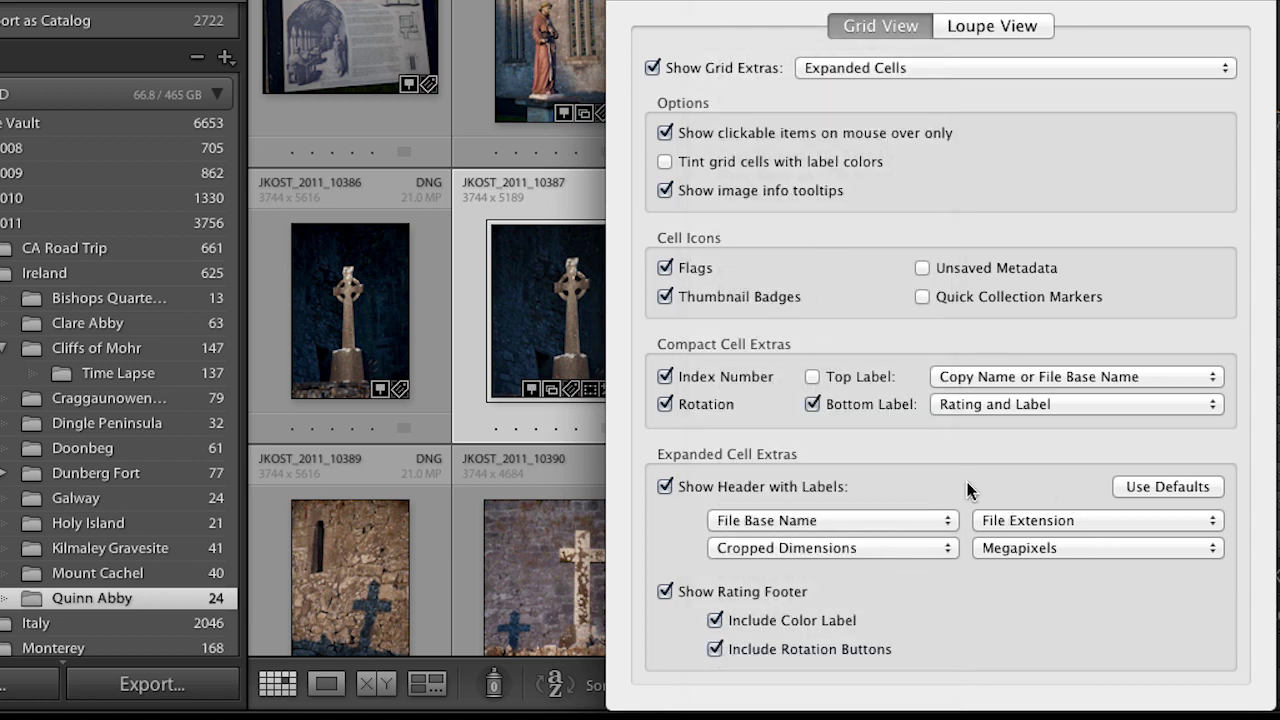
- Turn on the info overlay in the Loupe View options and review Loupe Info 1's first-line choices, keeping File Name and Copy Name
click(993, 28)
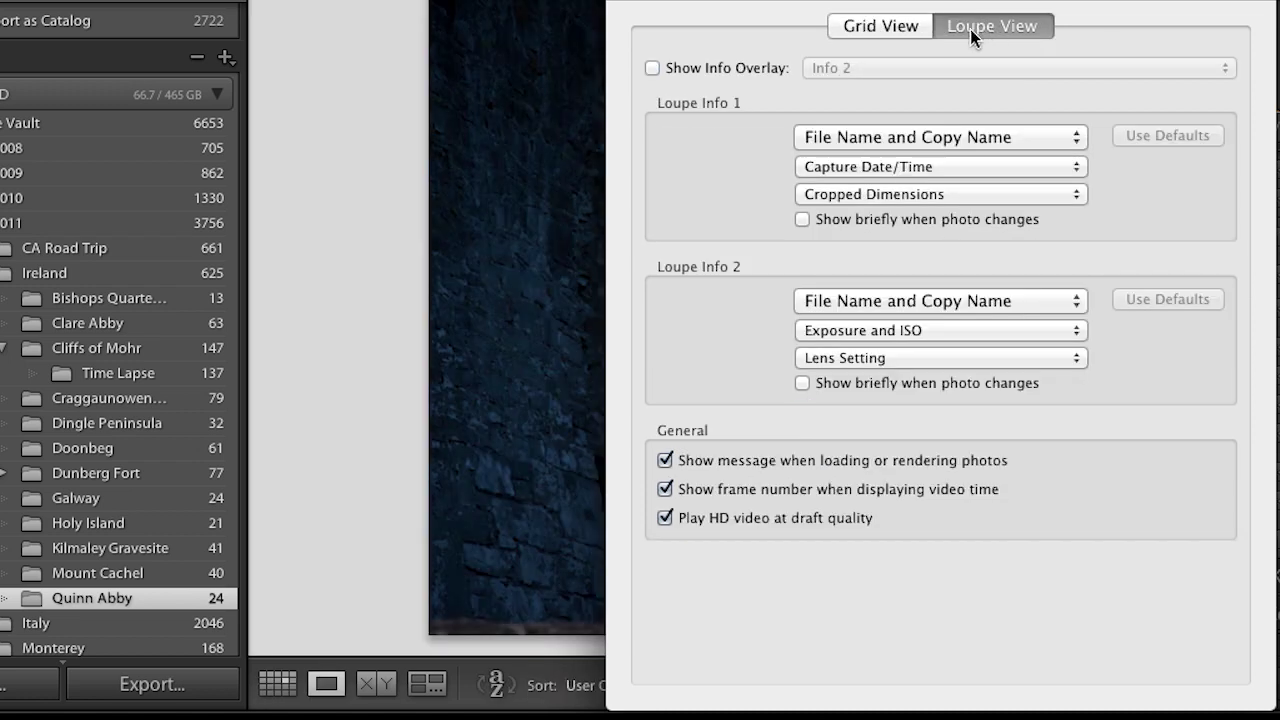
click(653, 69)
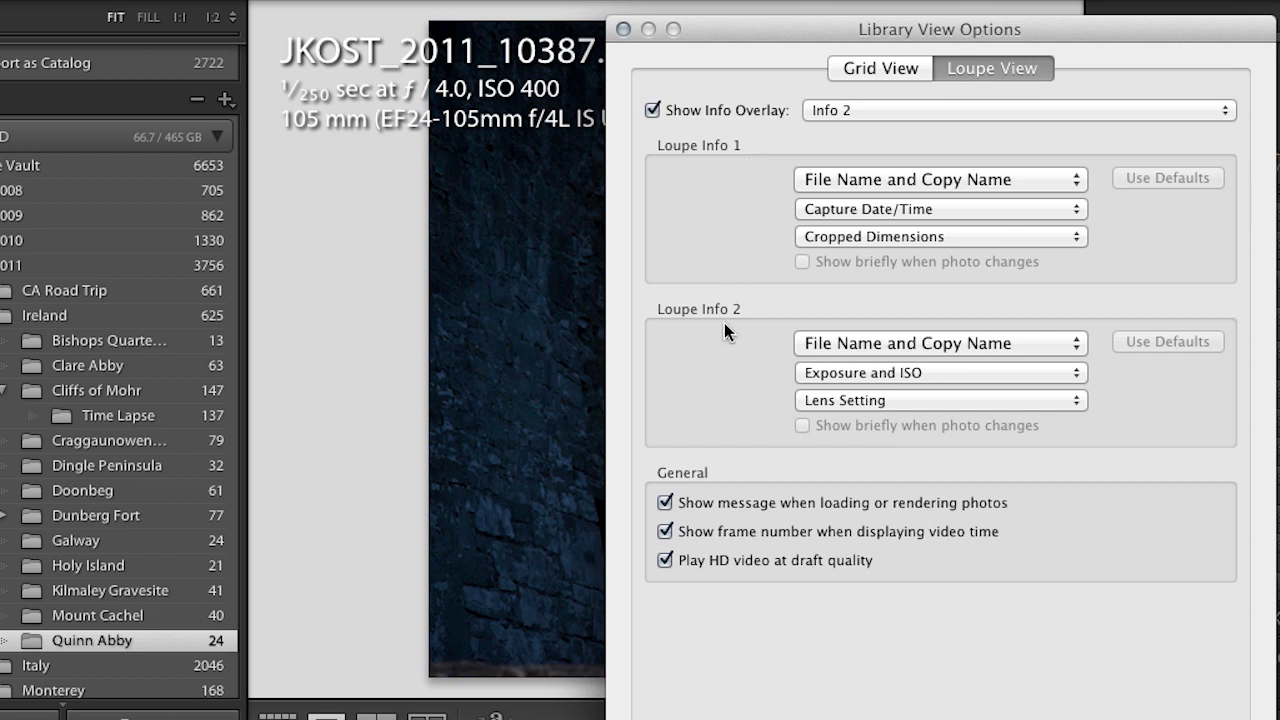
click(927, 184)
scroll(930, 685, down, 3)
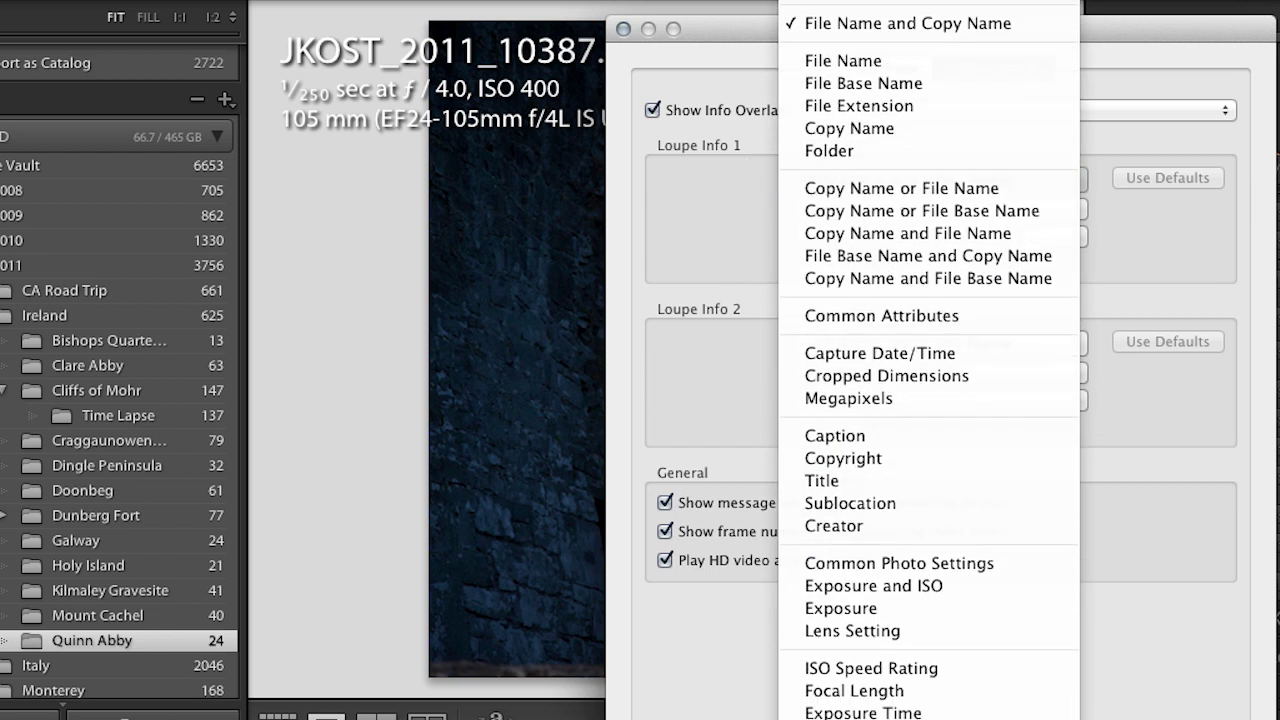
click(729, 230)
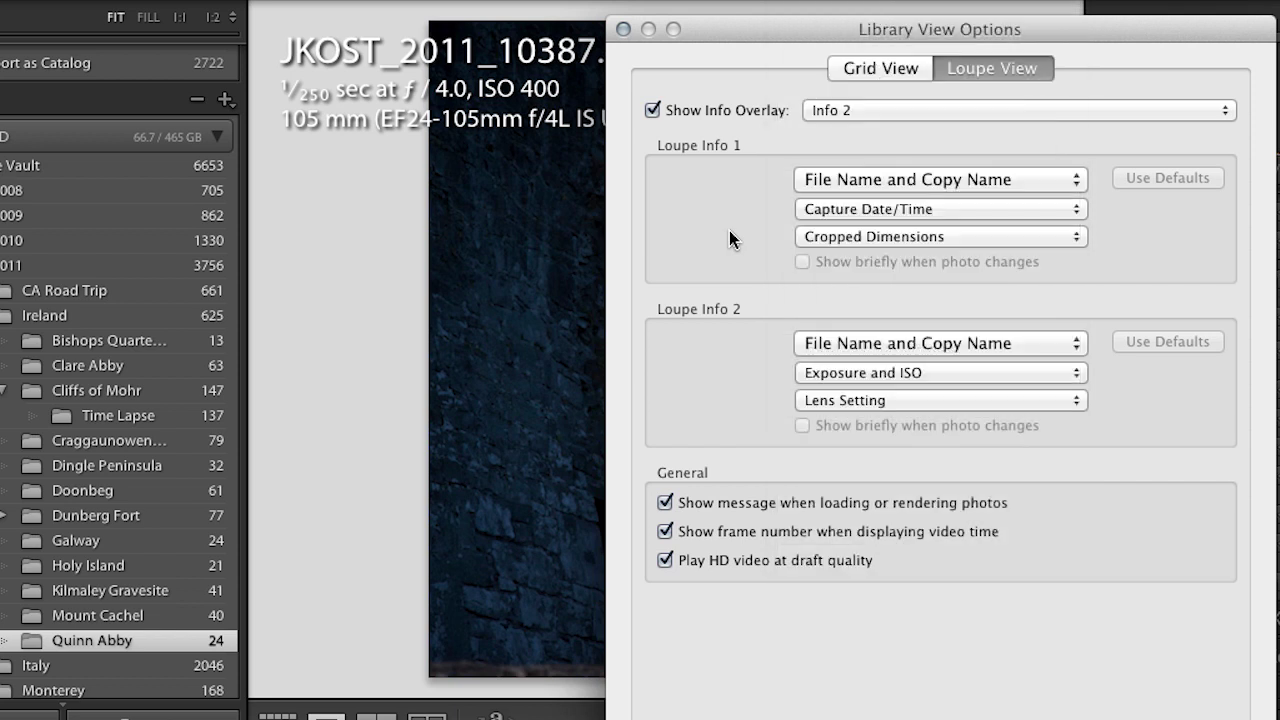
- Close the view options and cycle the info overlay on the cross photo to Info 2
click(623, 30)
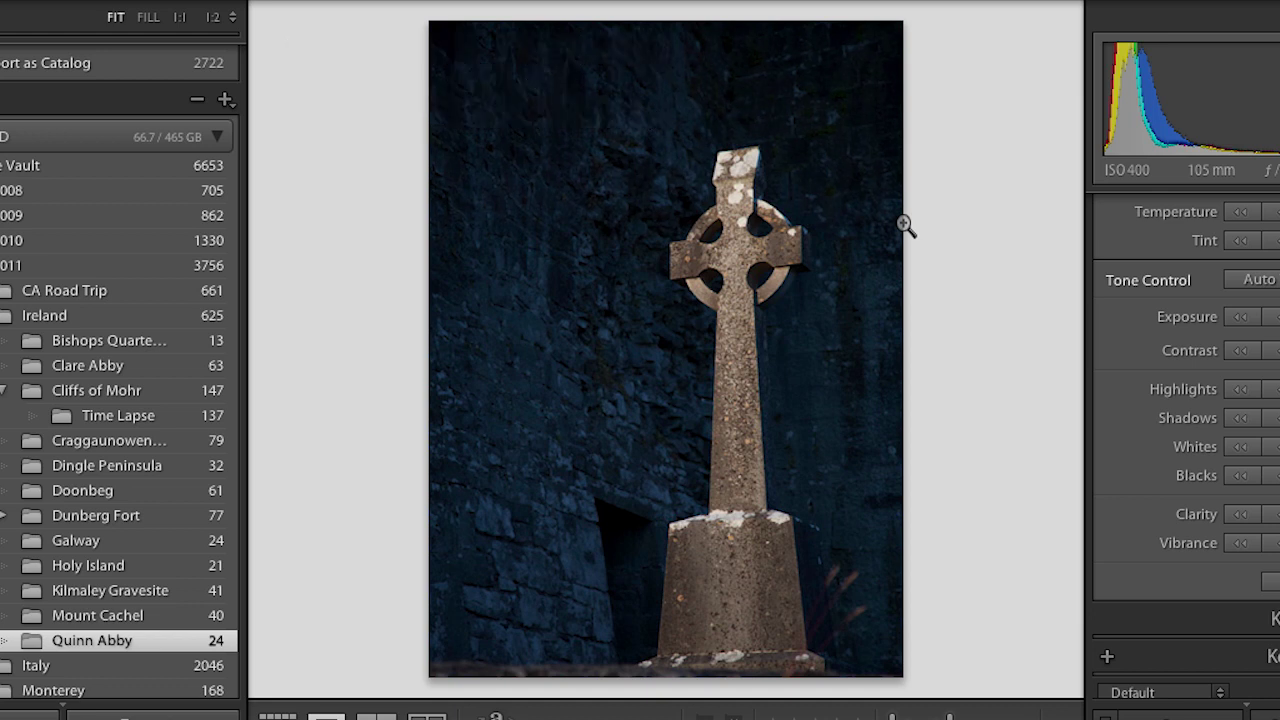
key(i)
key(i)
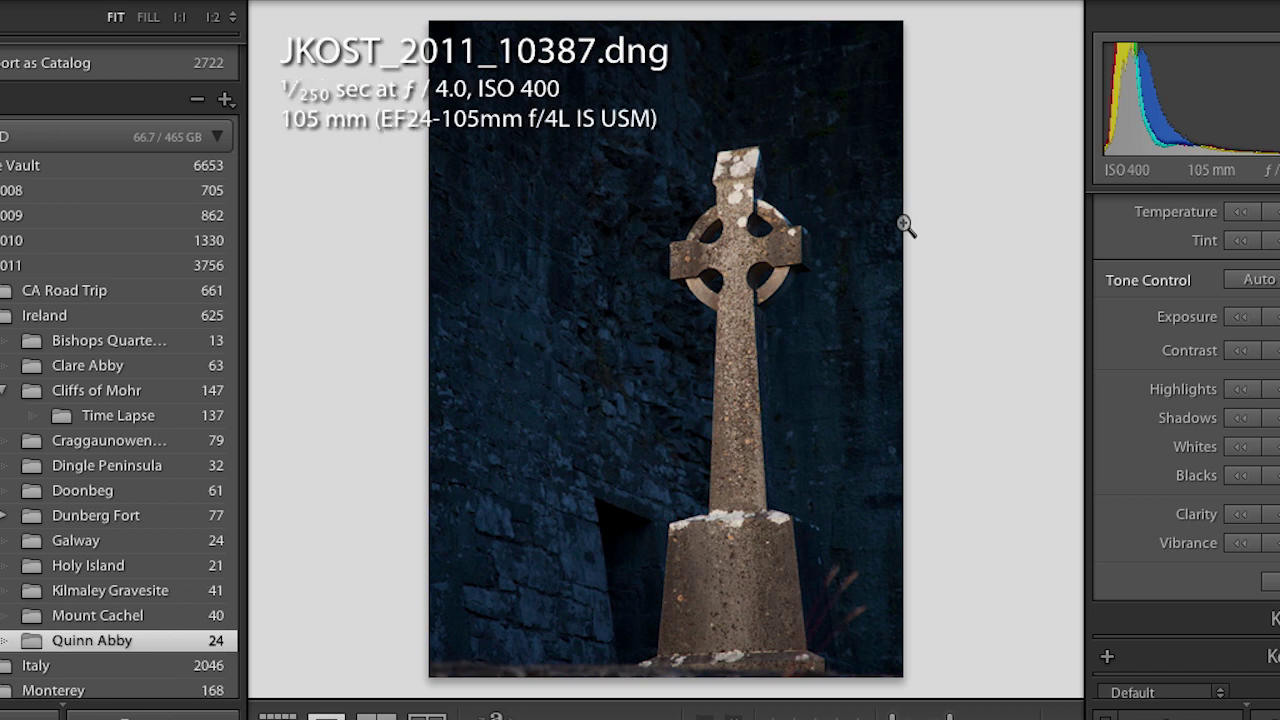
- Turn off the info overlay, preview the cross photo with Lights Out, and restore the interface
key(i)
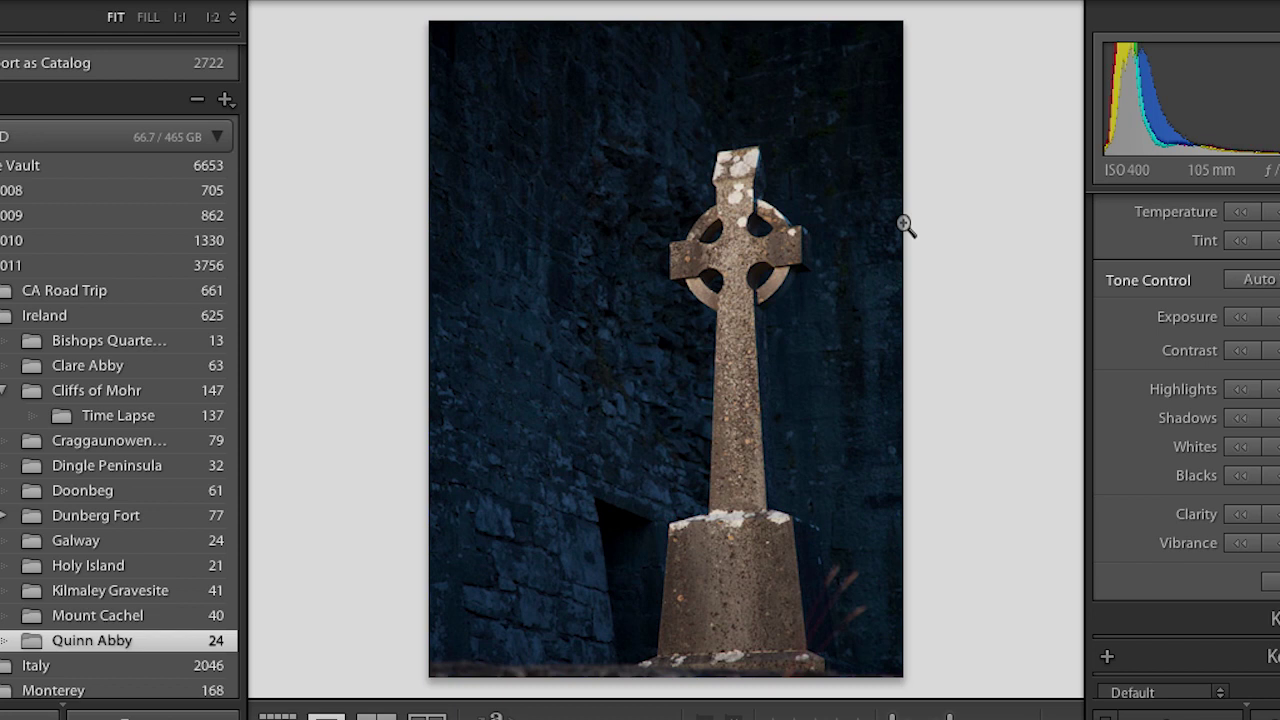
key(l)
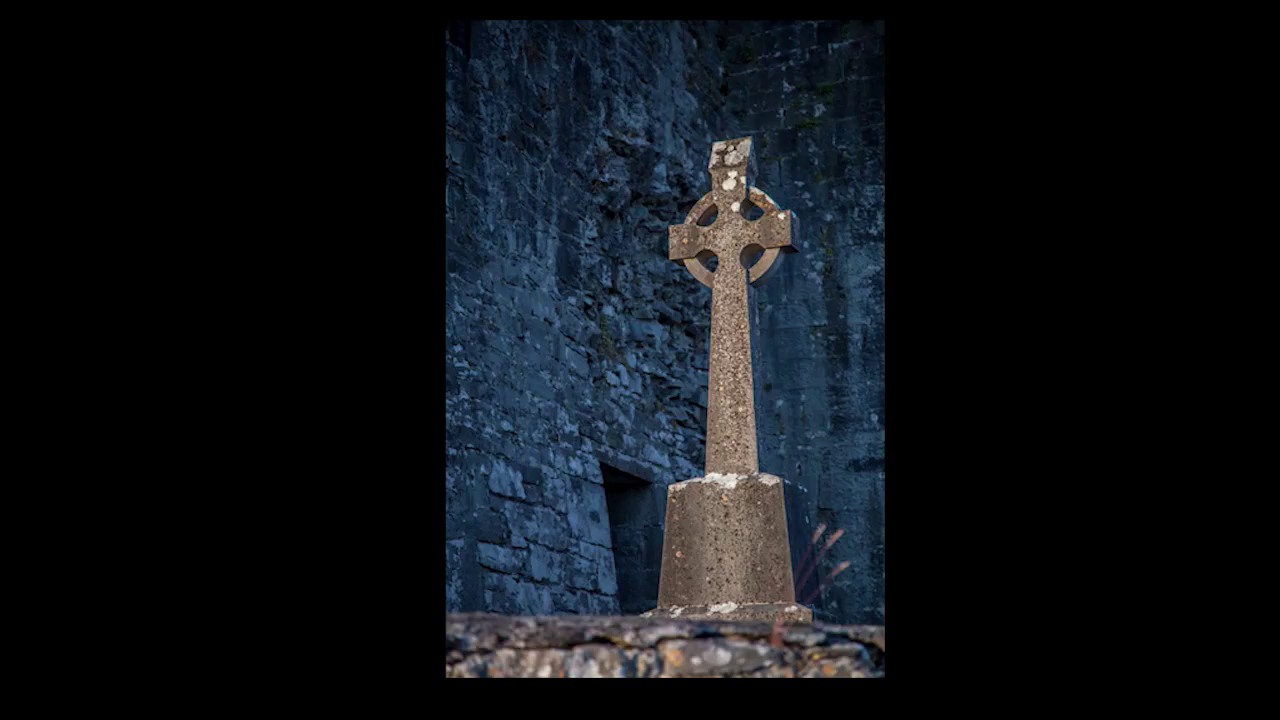
key(Escape)
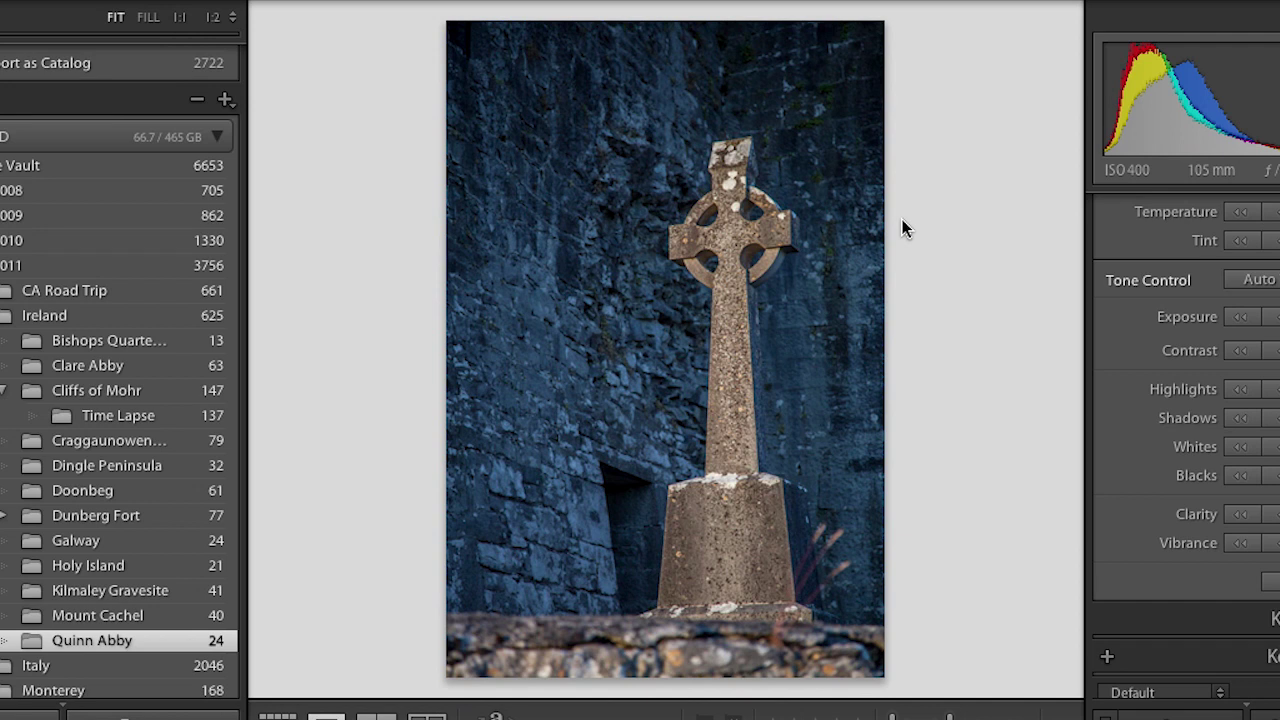
- Hide and restore the side panels, and view the cross photo with all panels and the toolbar hidden before restoring them
key(Tab)
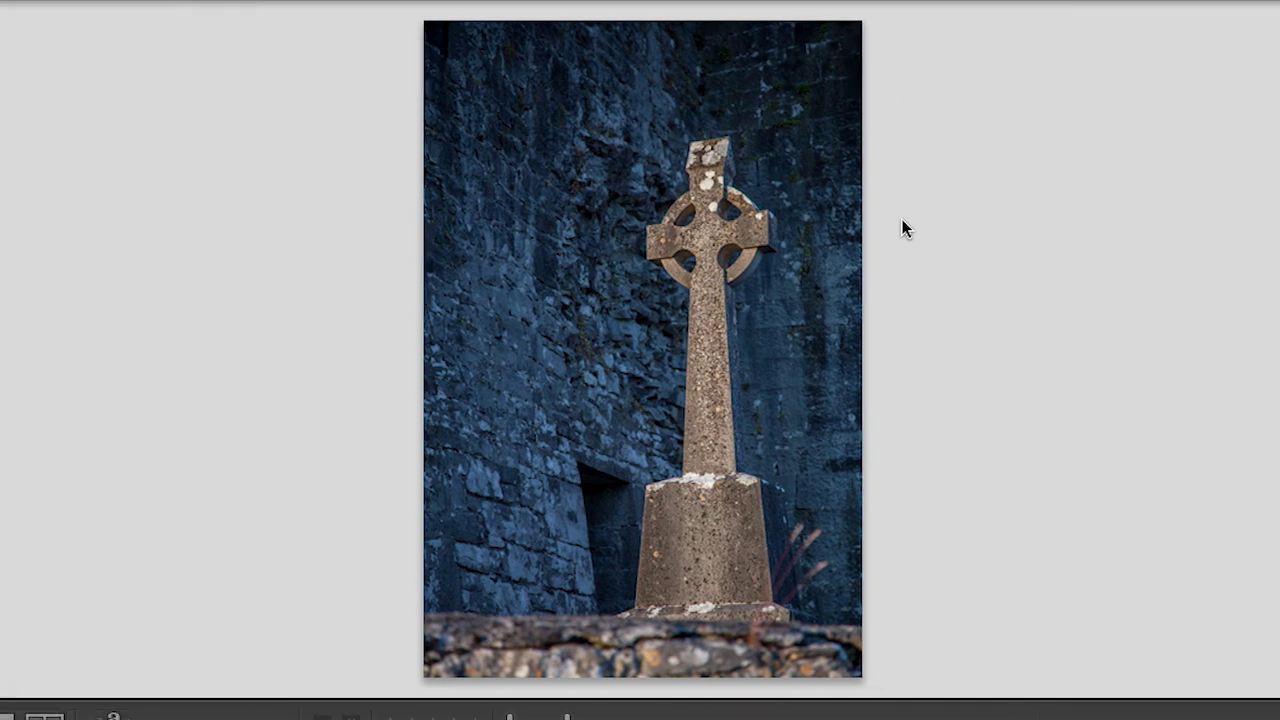
key(Tab)
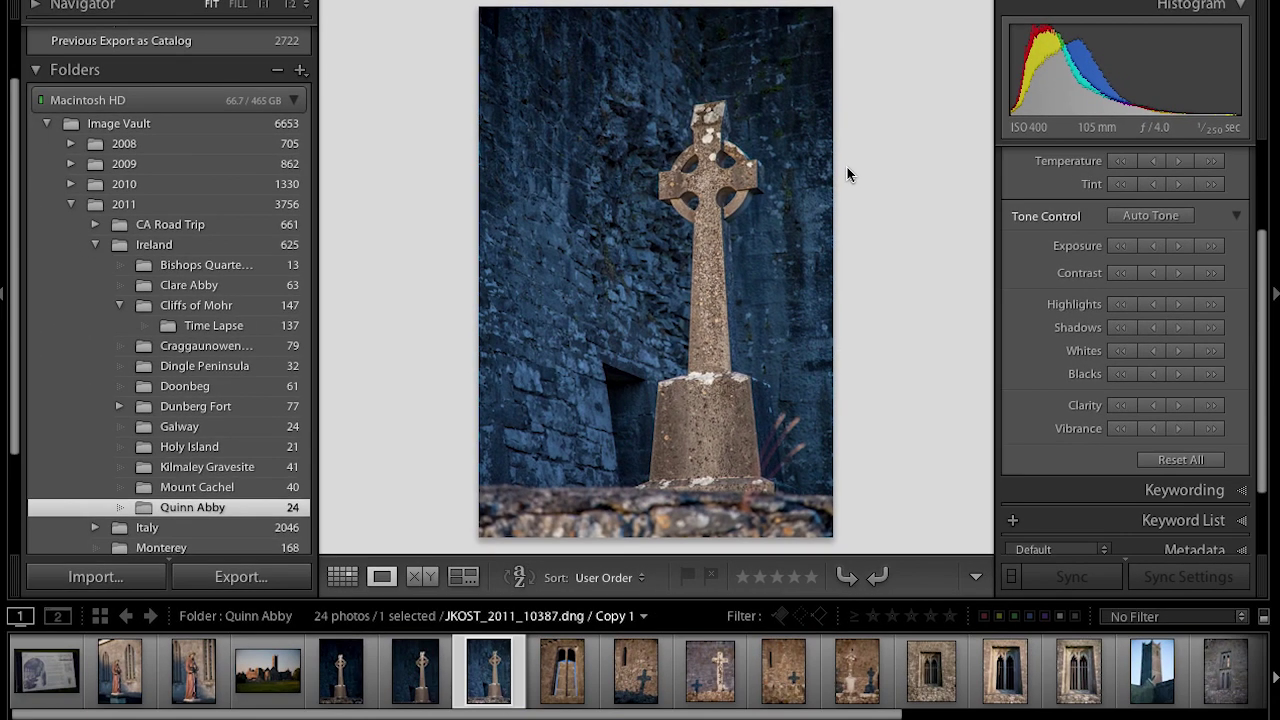
key(shift+Tab)
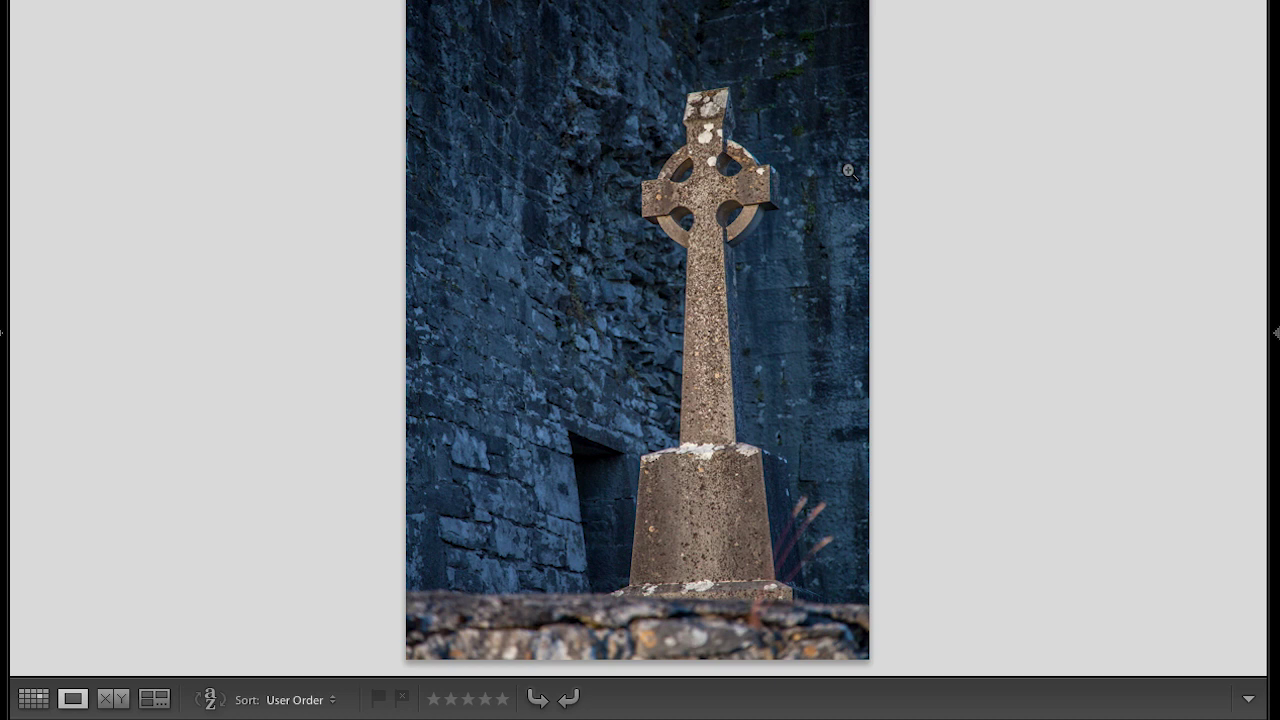
key(t)
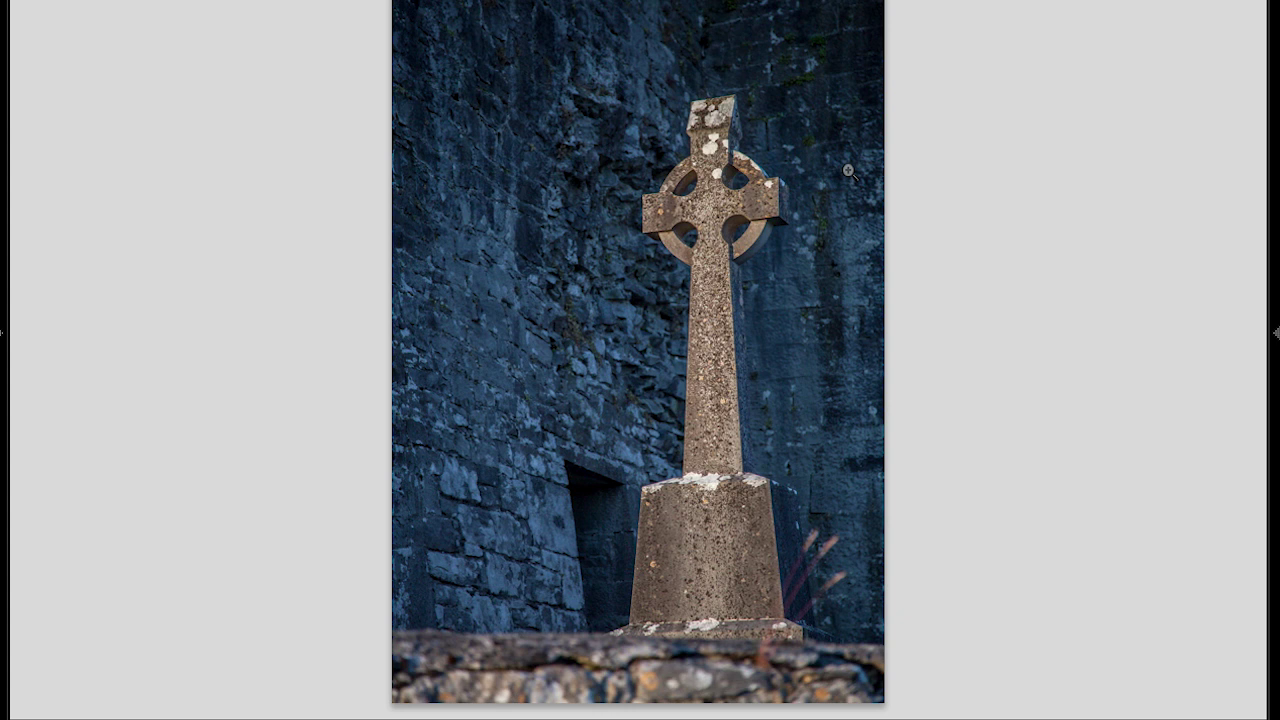
key(t)
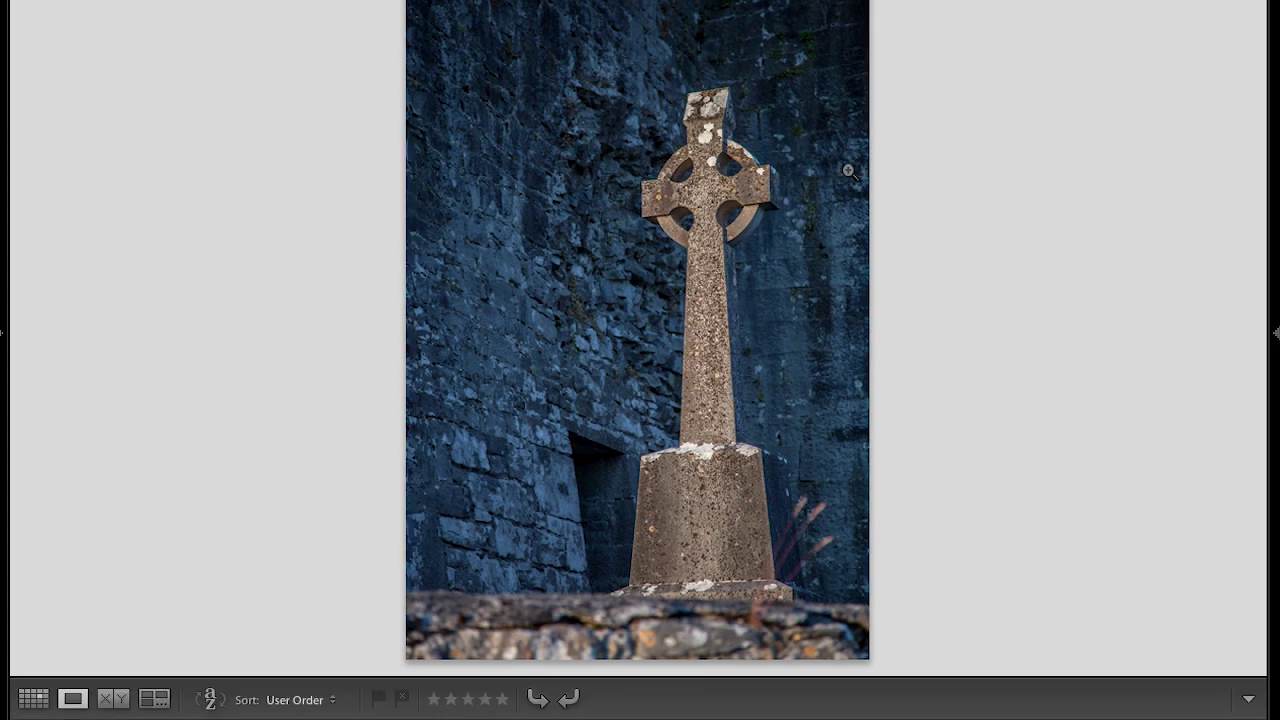
key(shift+Tab)
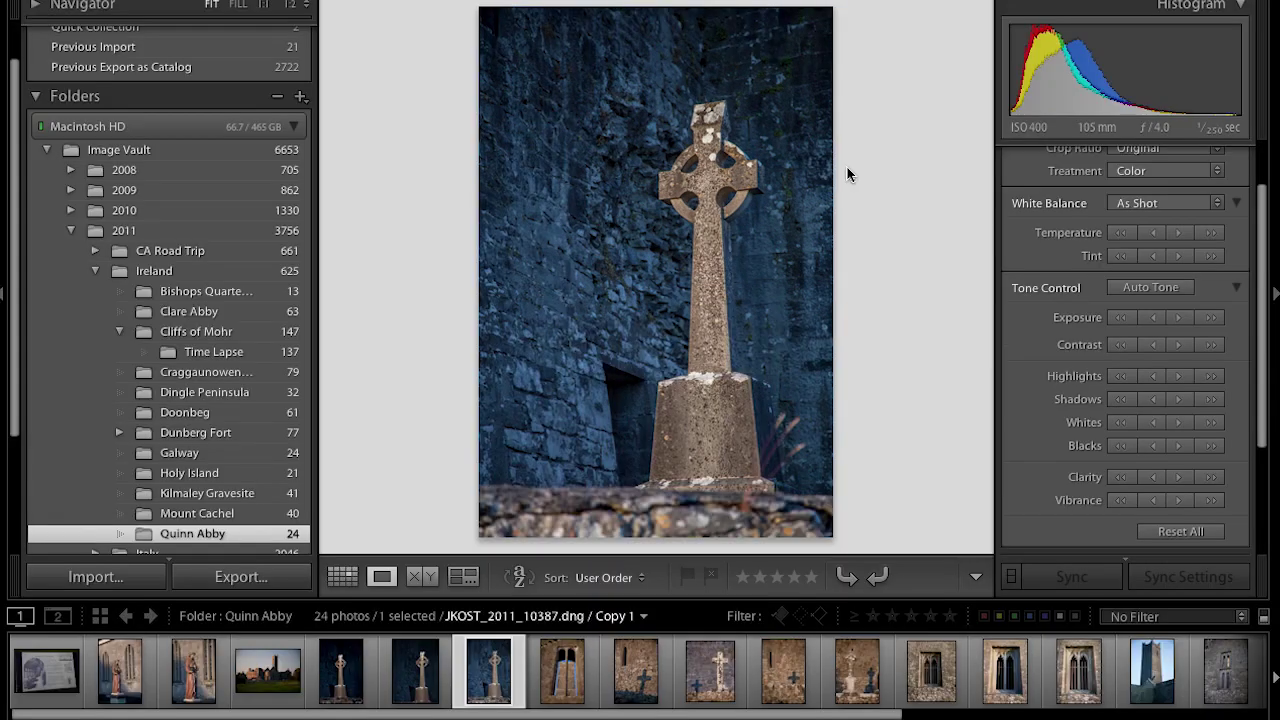
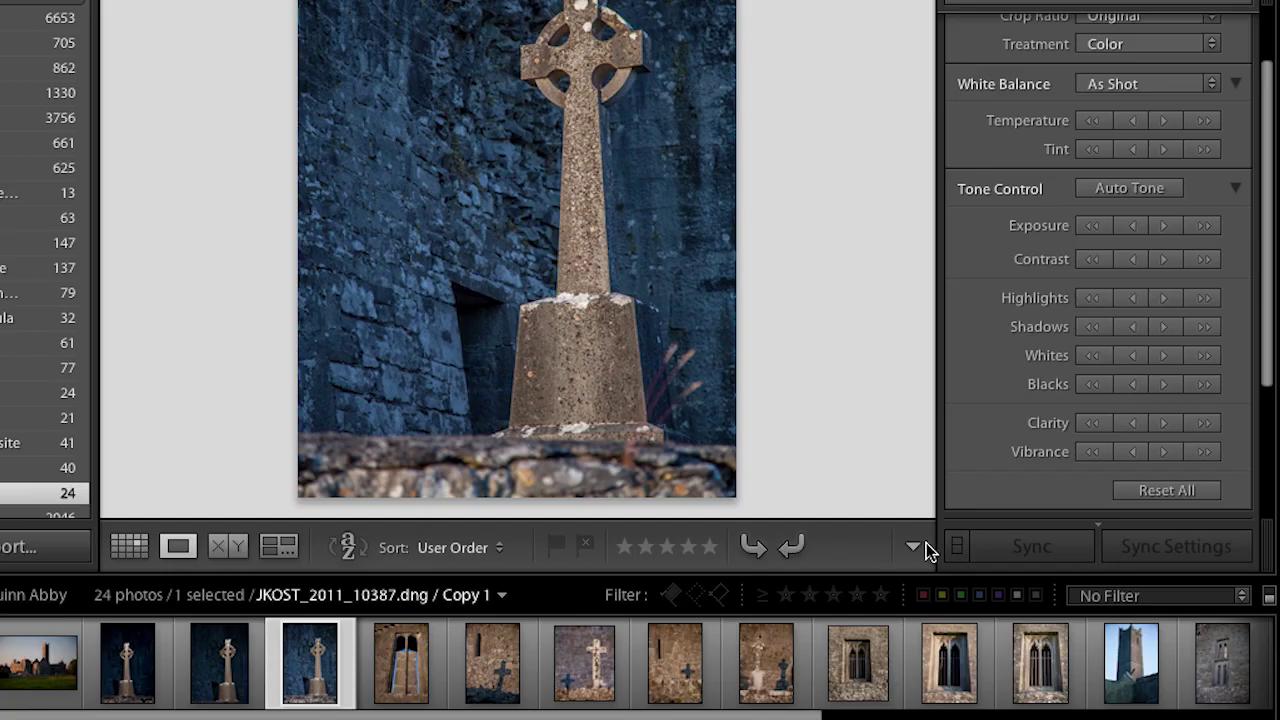
- Add the Color Label controls to the Loupe view toolbar
click(914, 550)
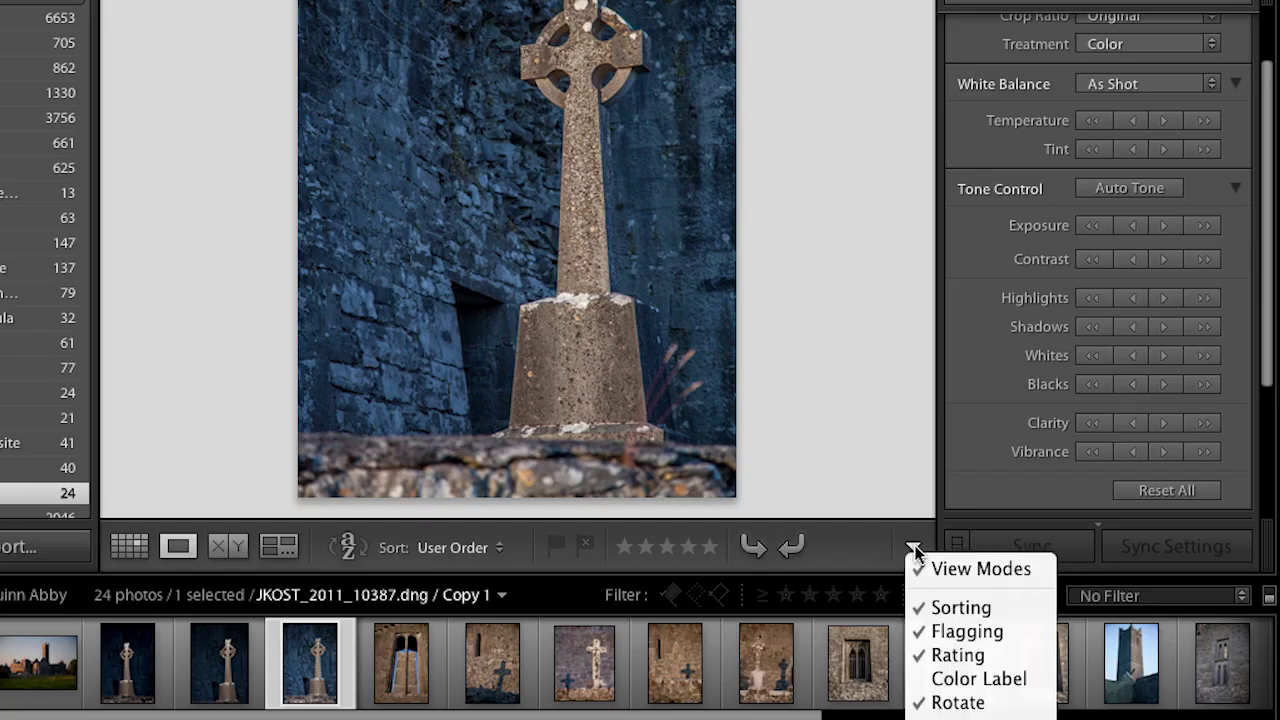
click(942, 680)
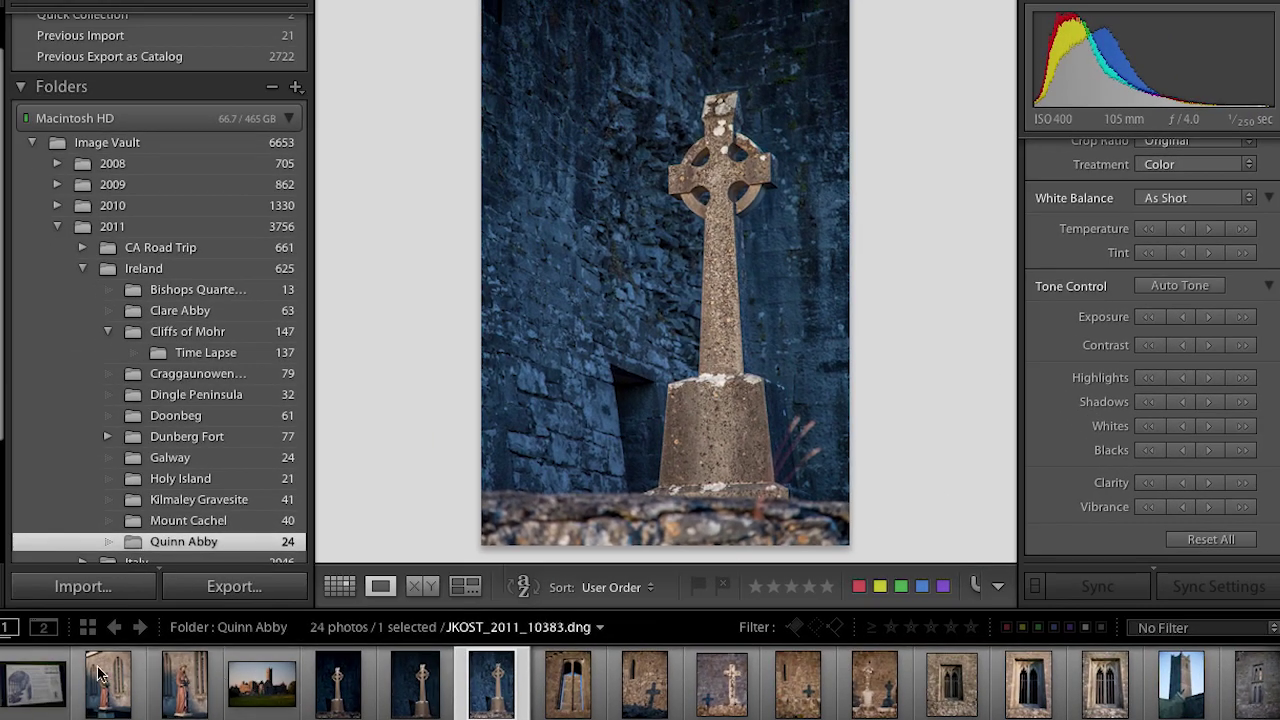
click(30, 684)
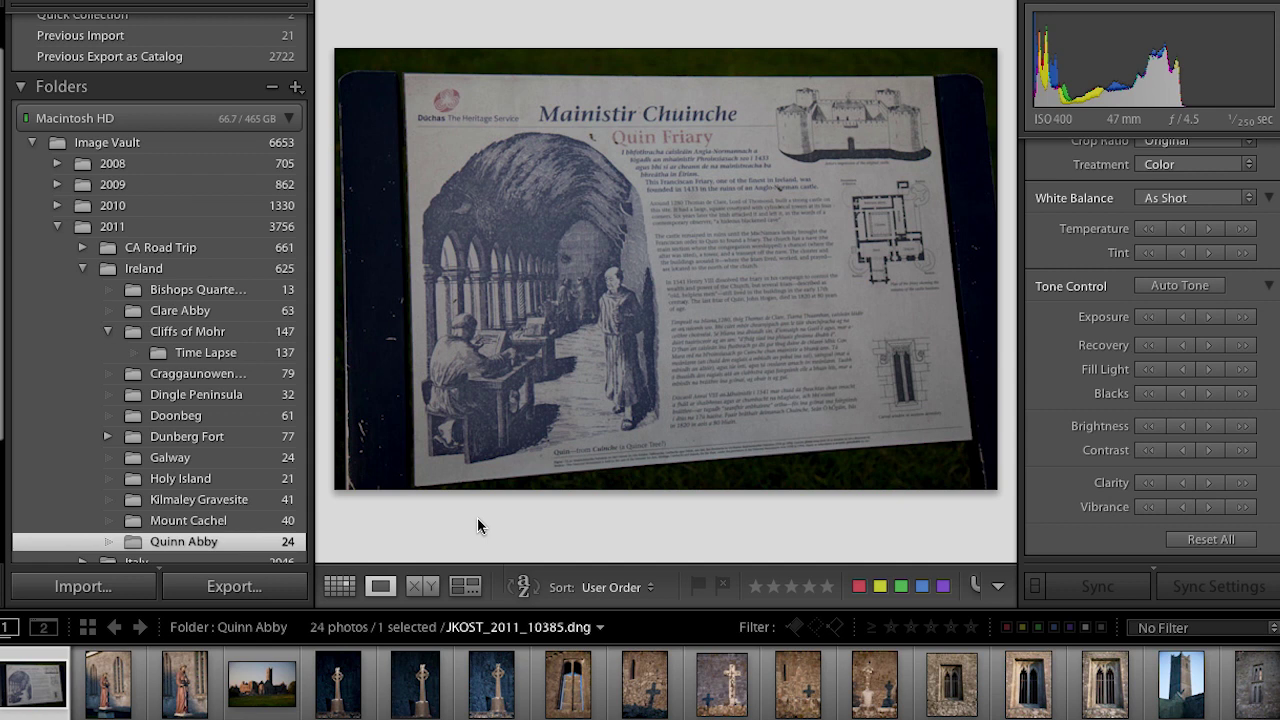
key(Right)
key(Right)
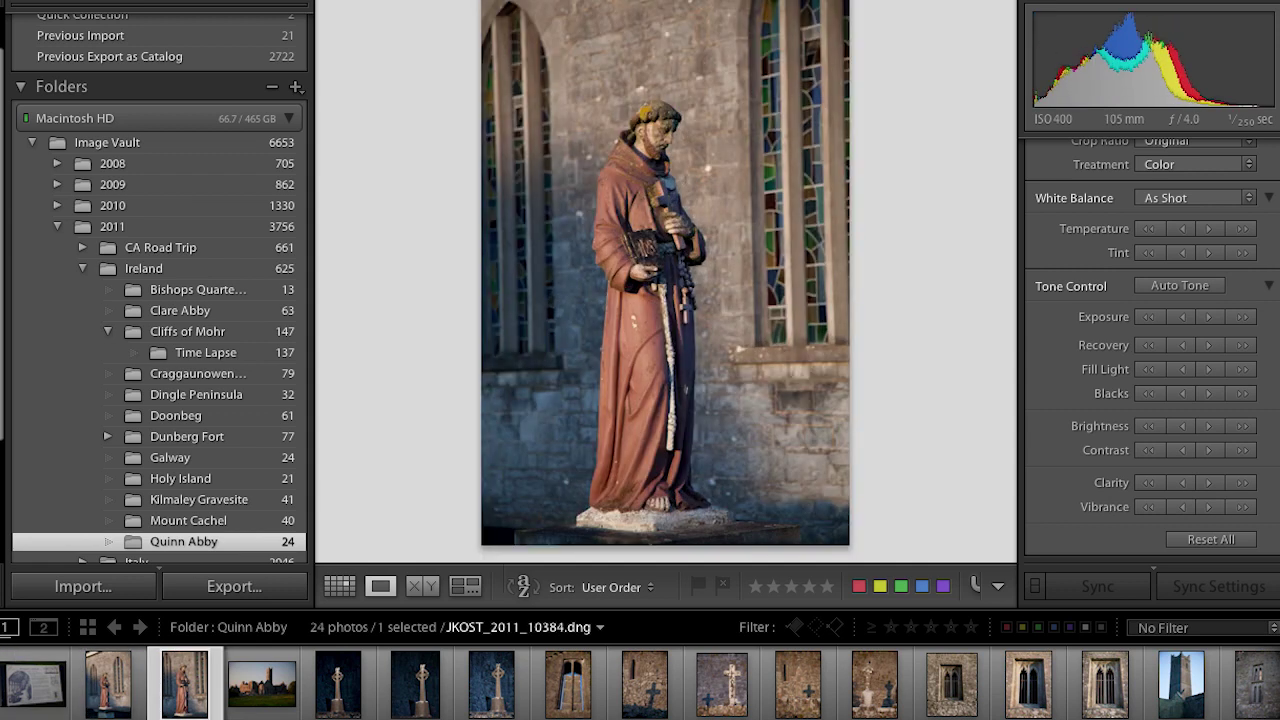
key(Right)
key(Right)
key(Right)
key(Right)
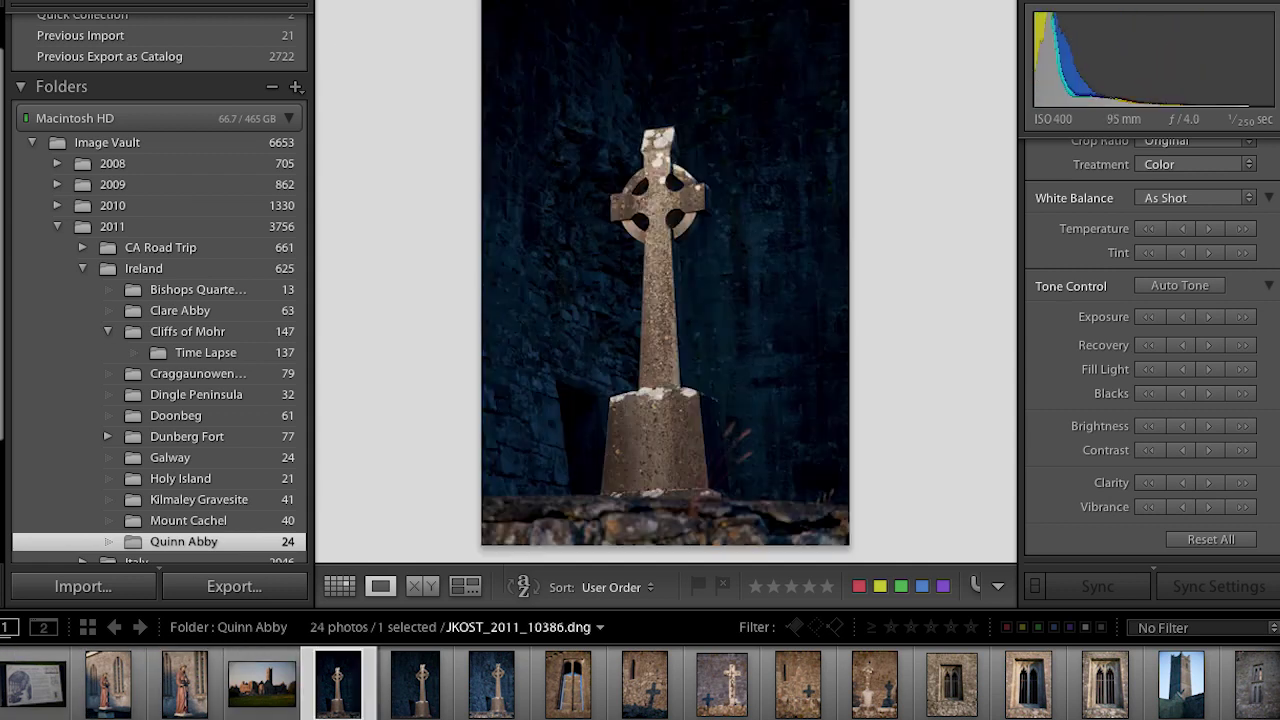
key(Right)
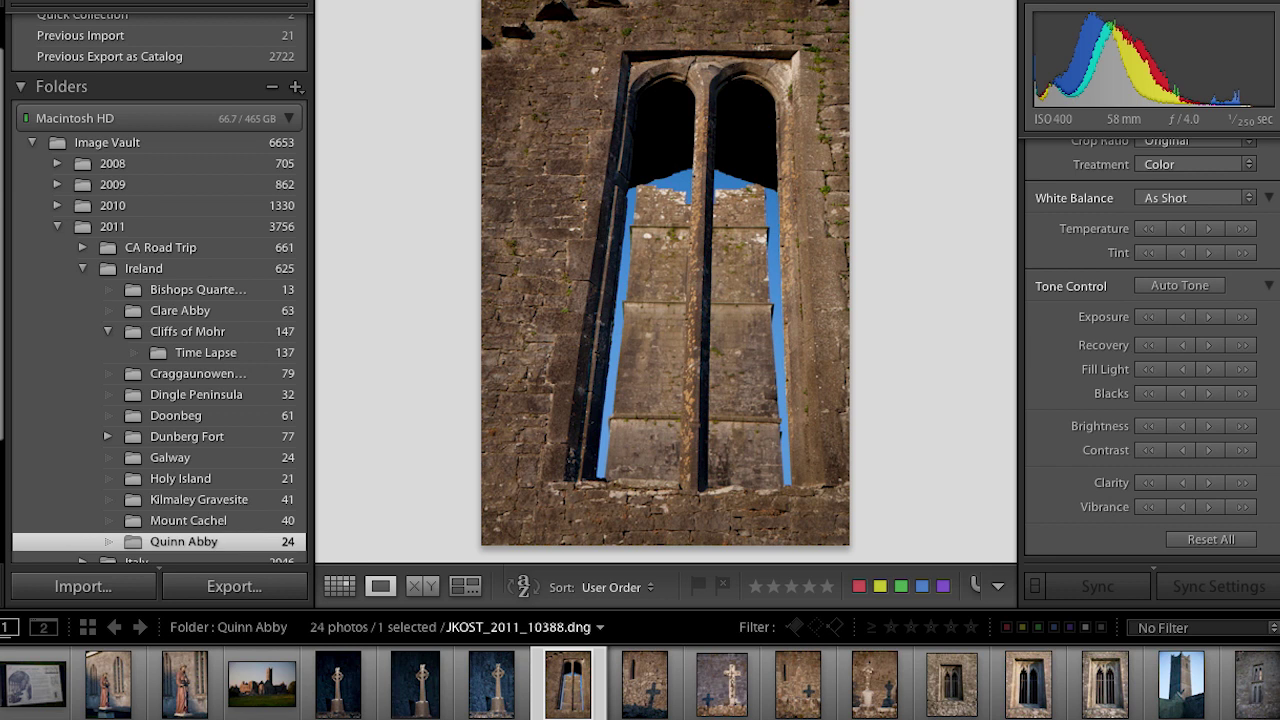
click(723, 584)
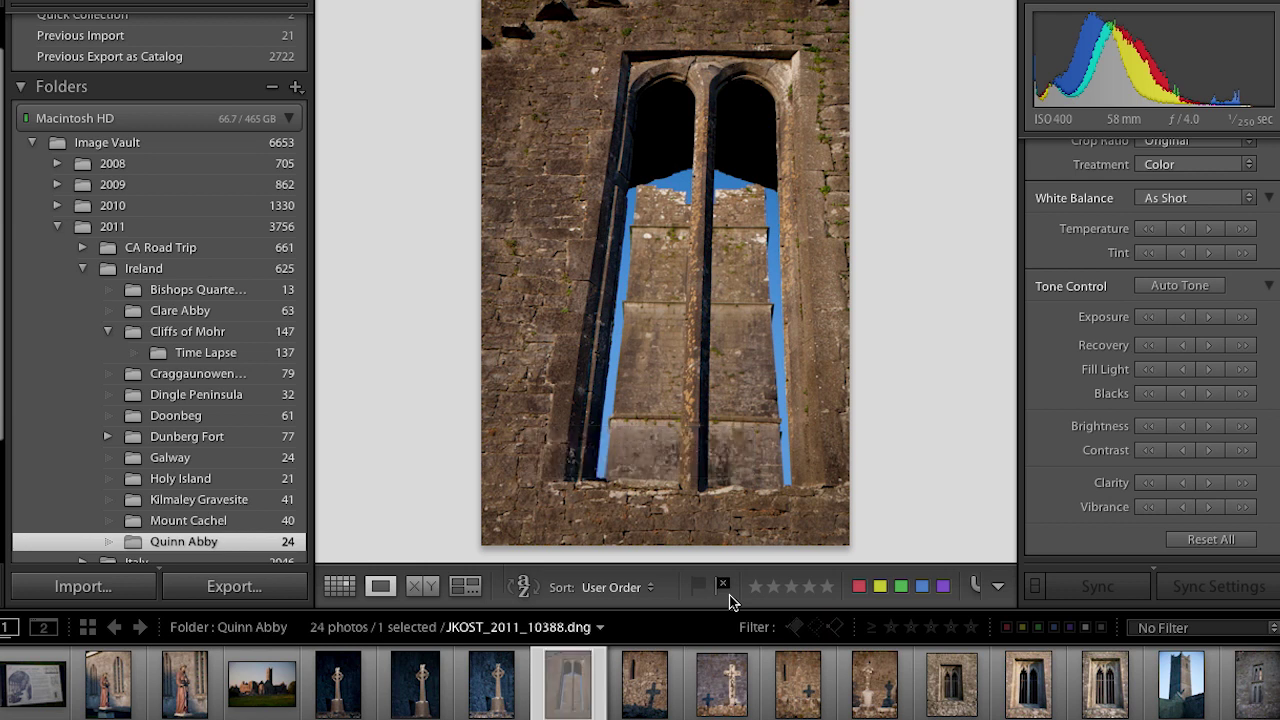
- Advance to the photo of two stacked windows in a grey stone wall and flag it as rejected
key(Right)
key(Right)
key(Right)
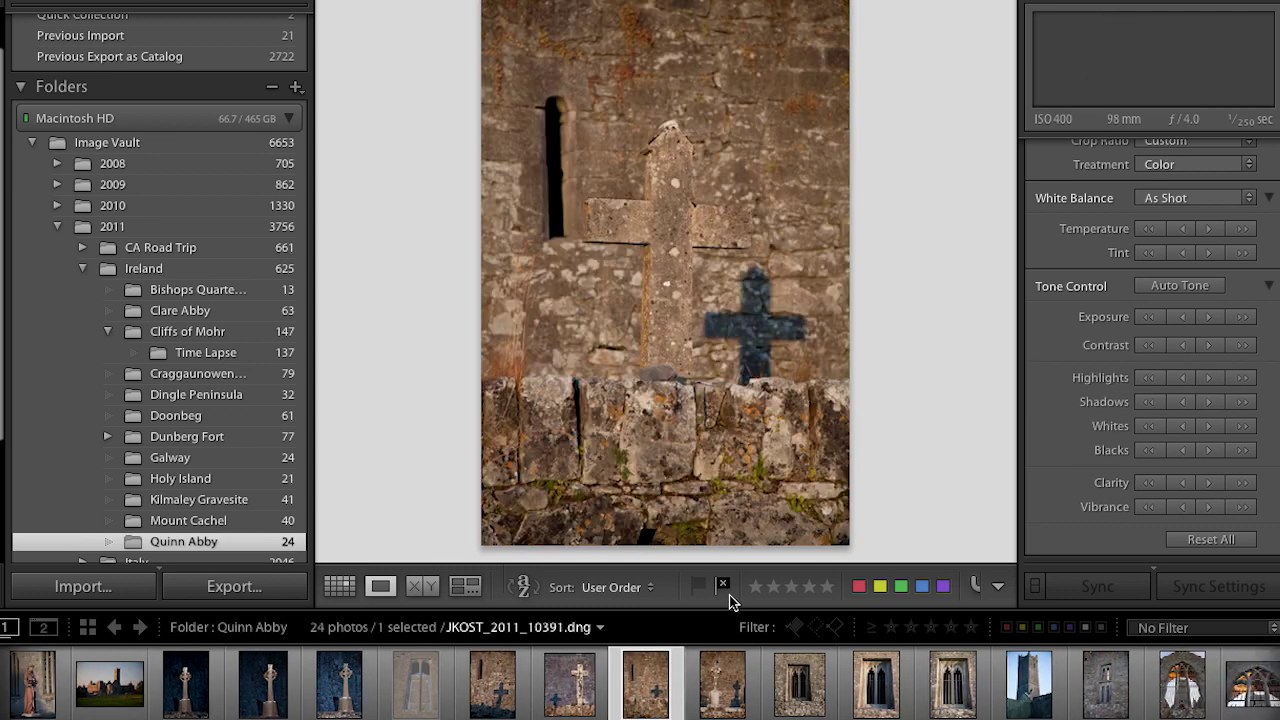
key(Right)
key(Right)
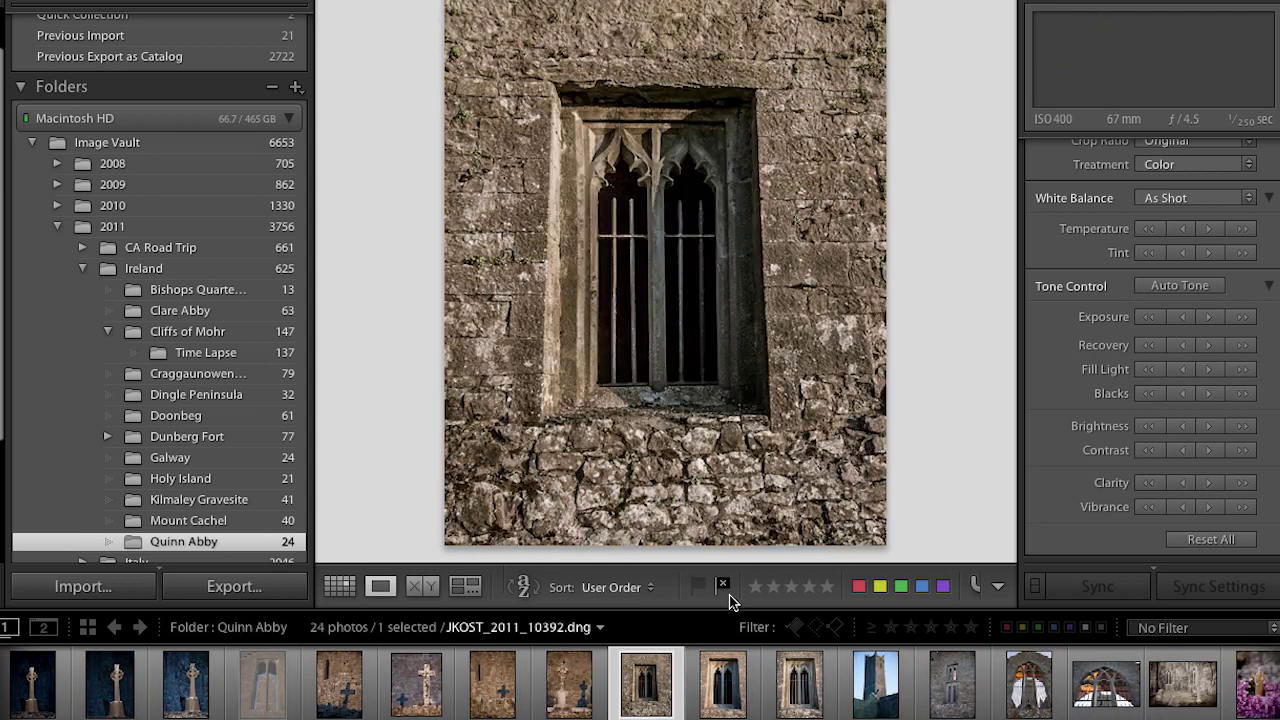
key(Right)
key(Right)
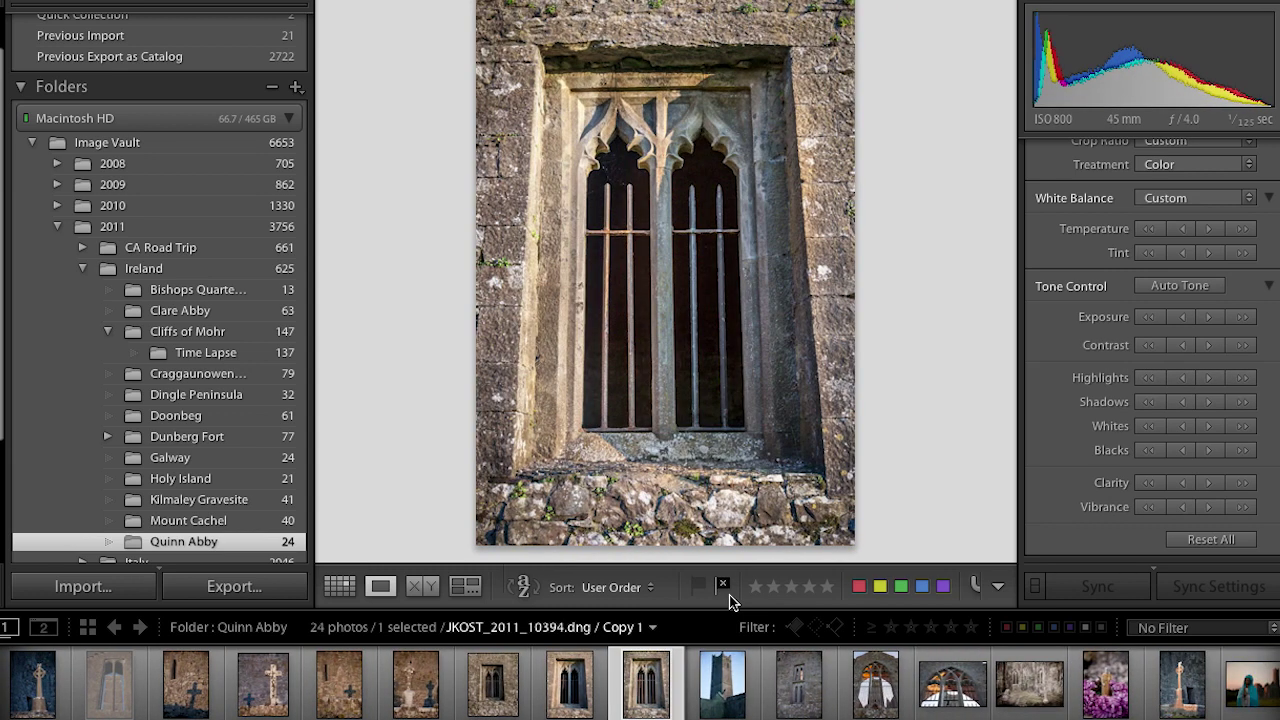
key(Right)
key(Right)
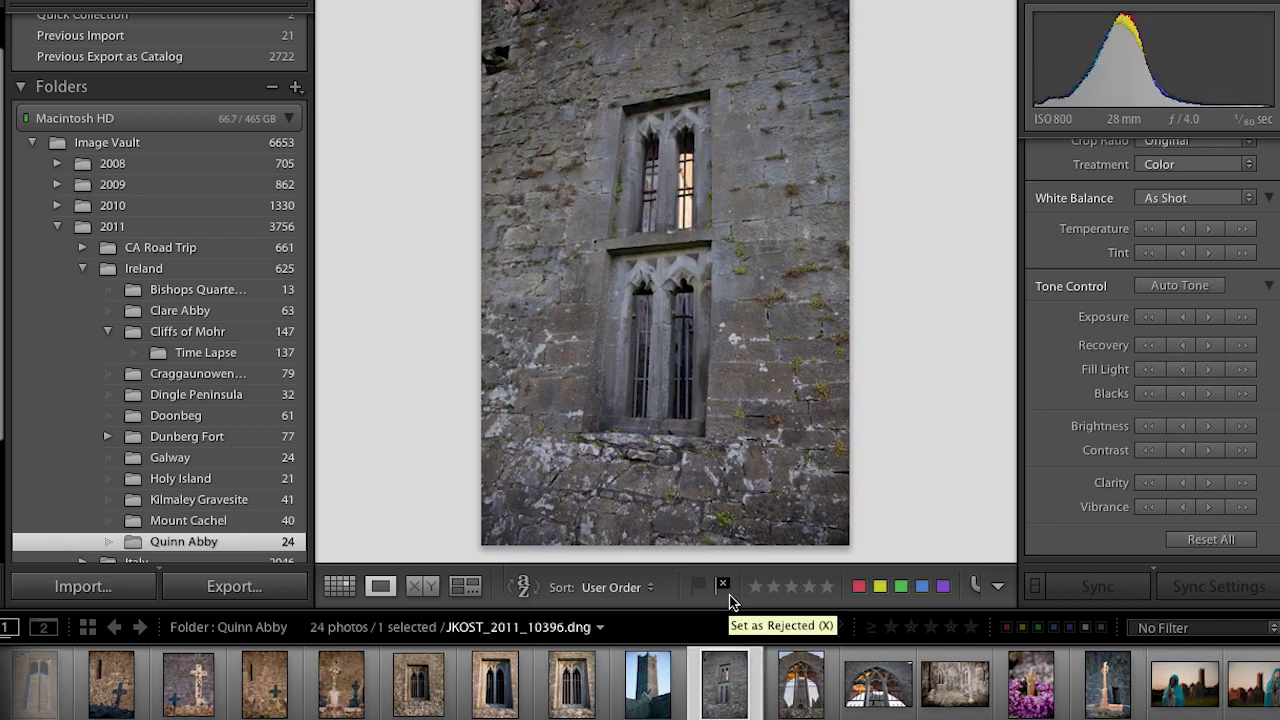
click(723, 585)
key(Right)
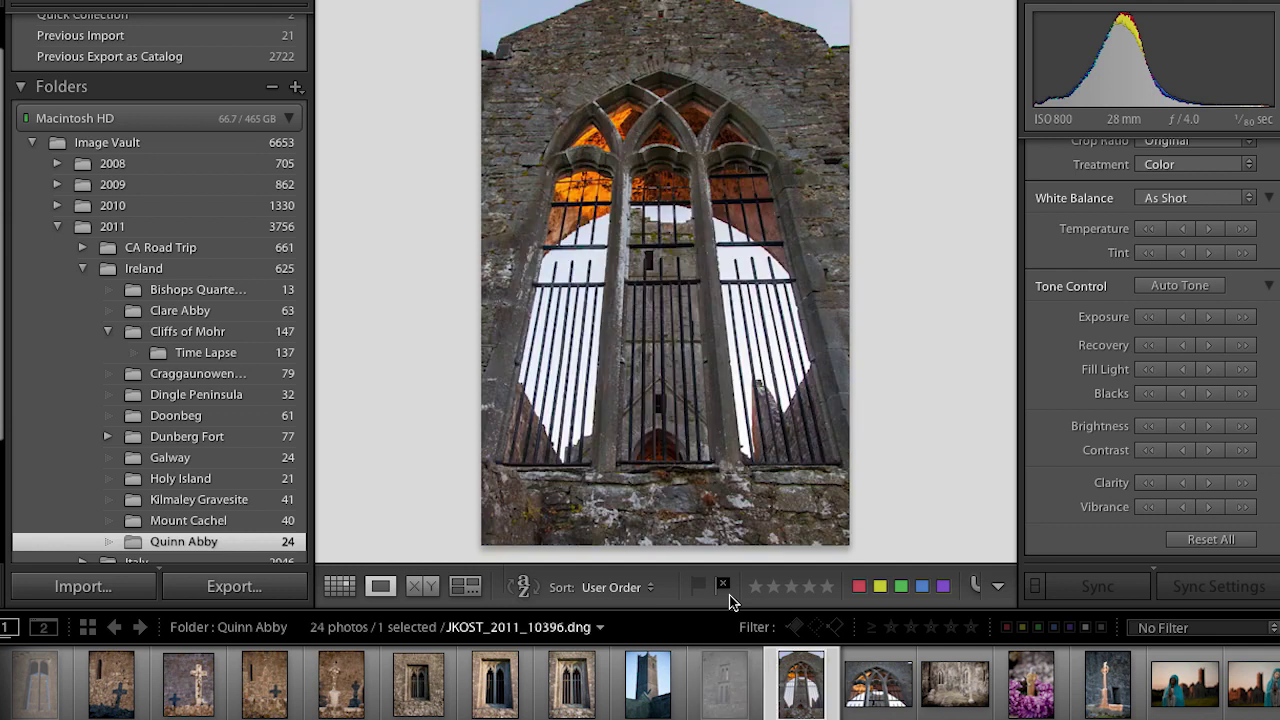
key(Right)
key(Right)
key(Right)
key(Right)
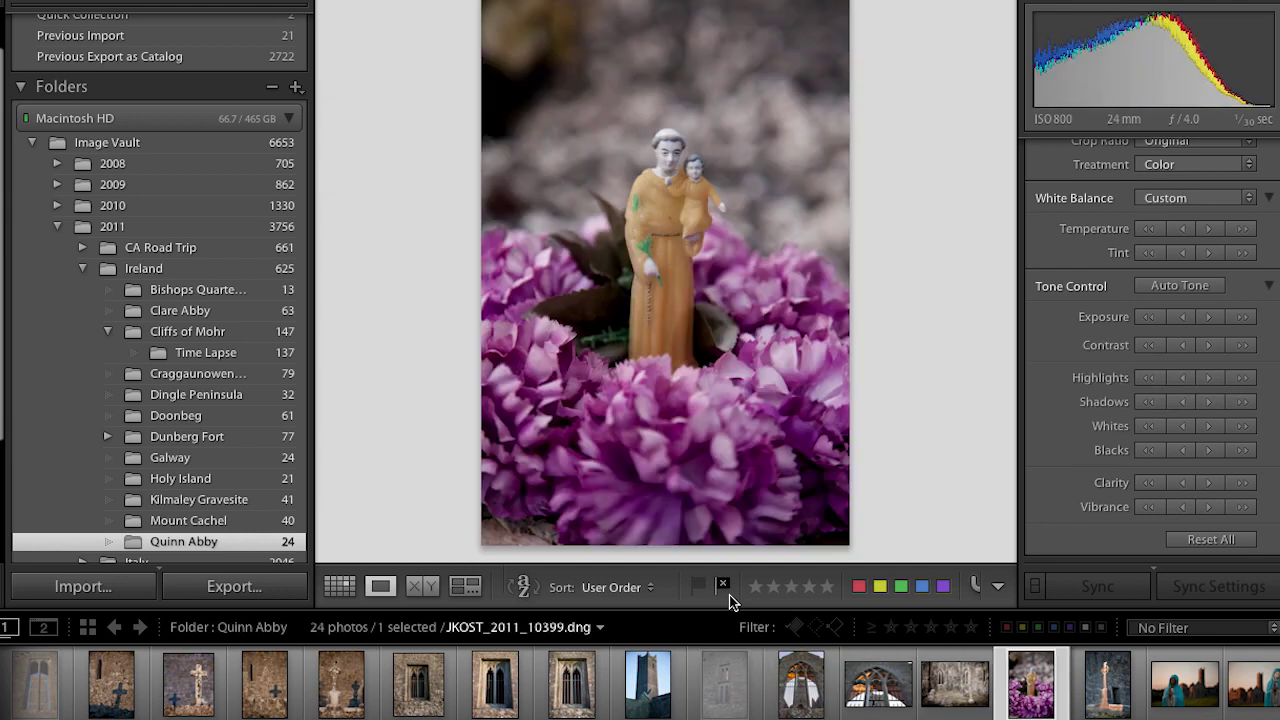
key(Right)
key(Right)
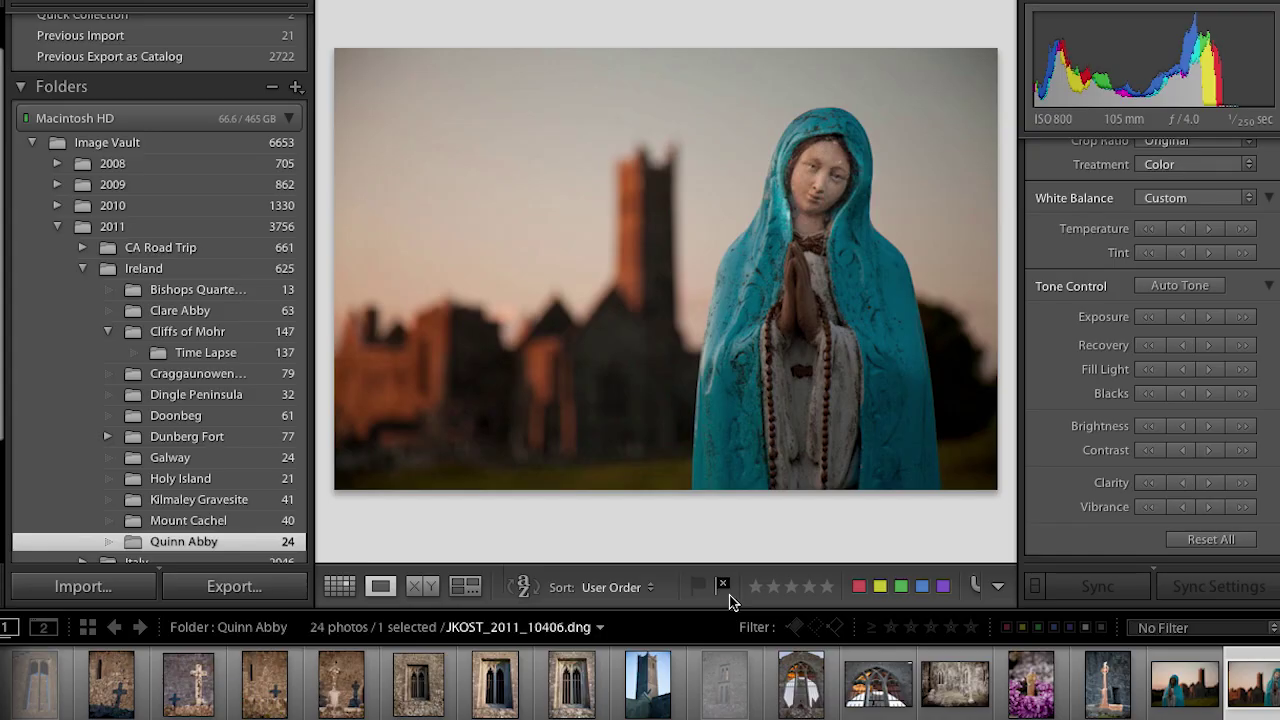
- Return to Grid view and filter by the Rejected flag attribute
key(g)
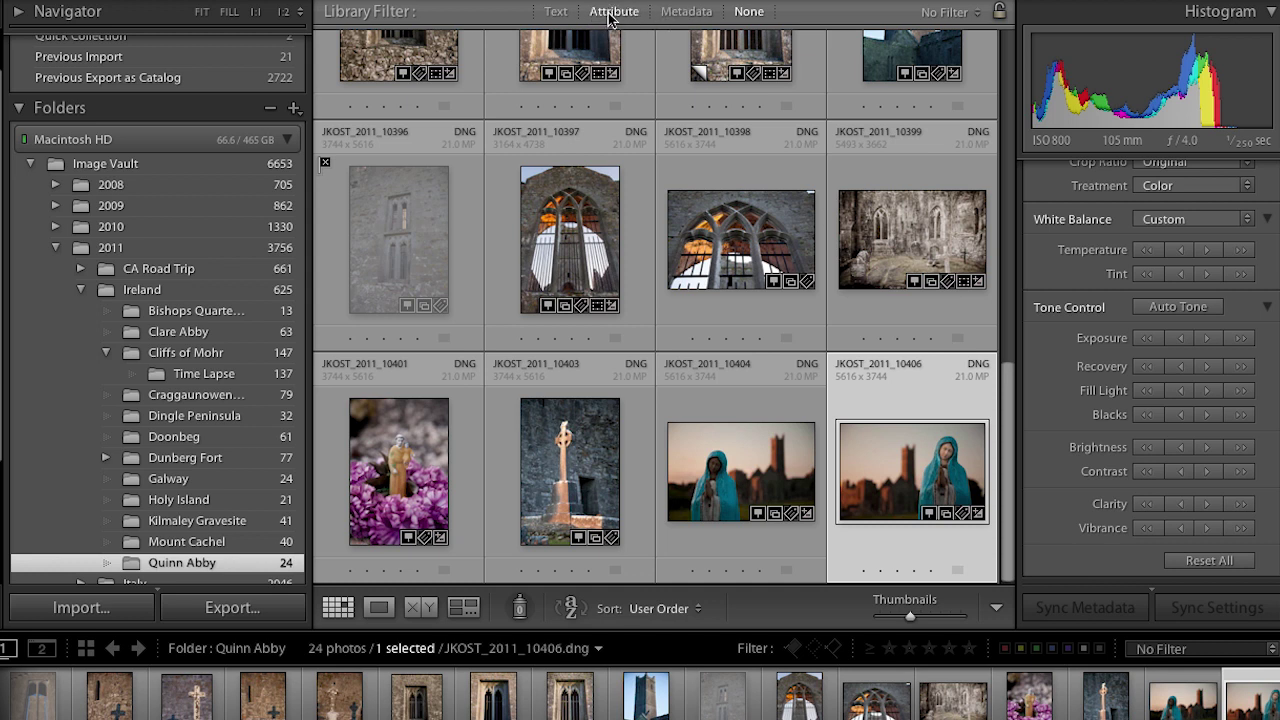
click(609, 14)
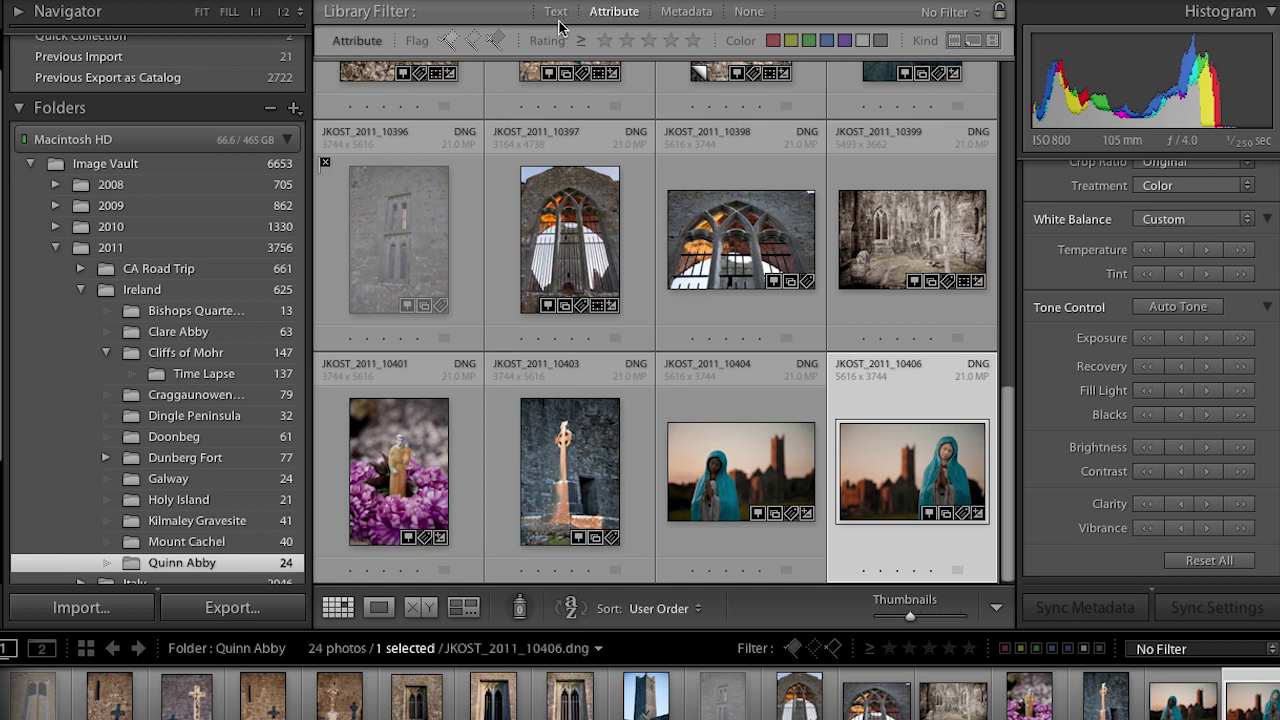
click(497, 40)
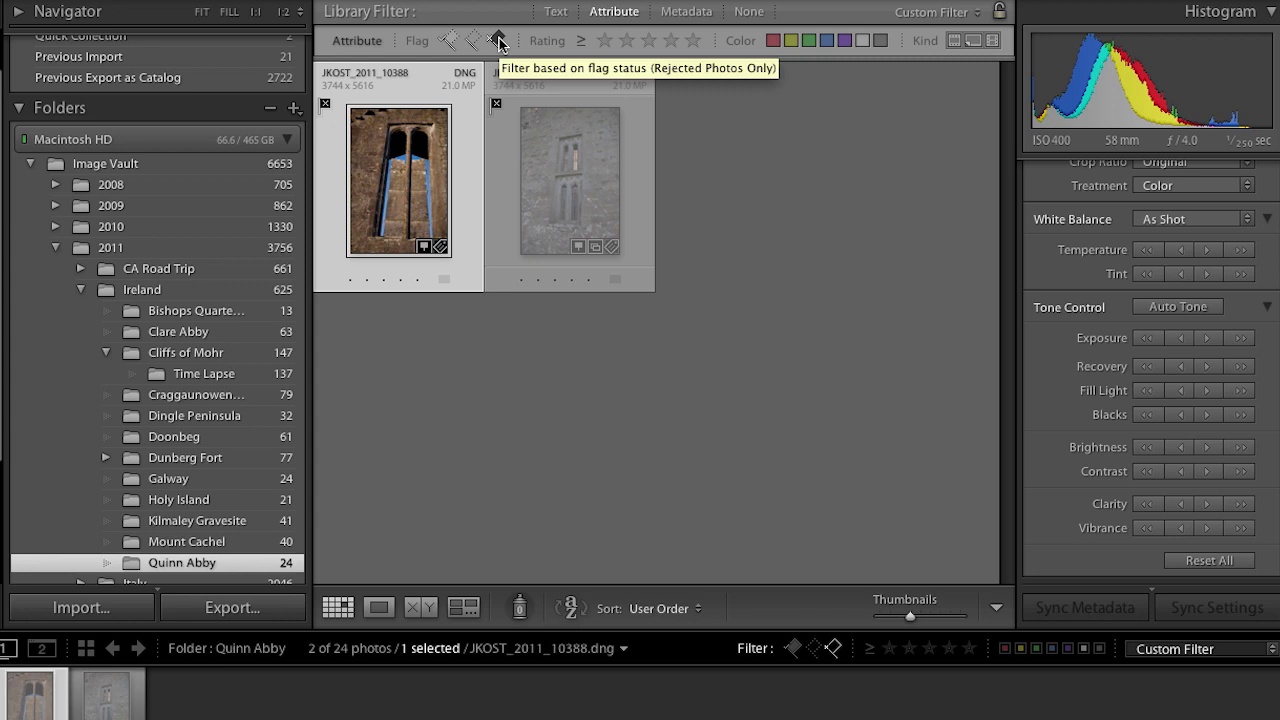
- Delete both rejected photos from disk and clear the library filter
key(super+a)
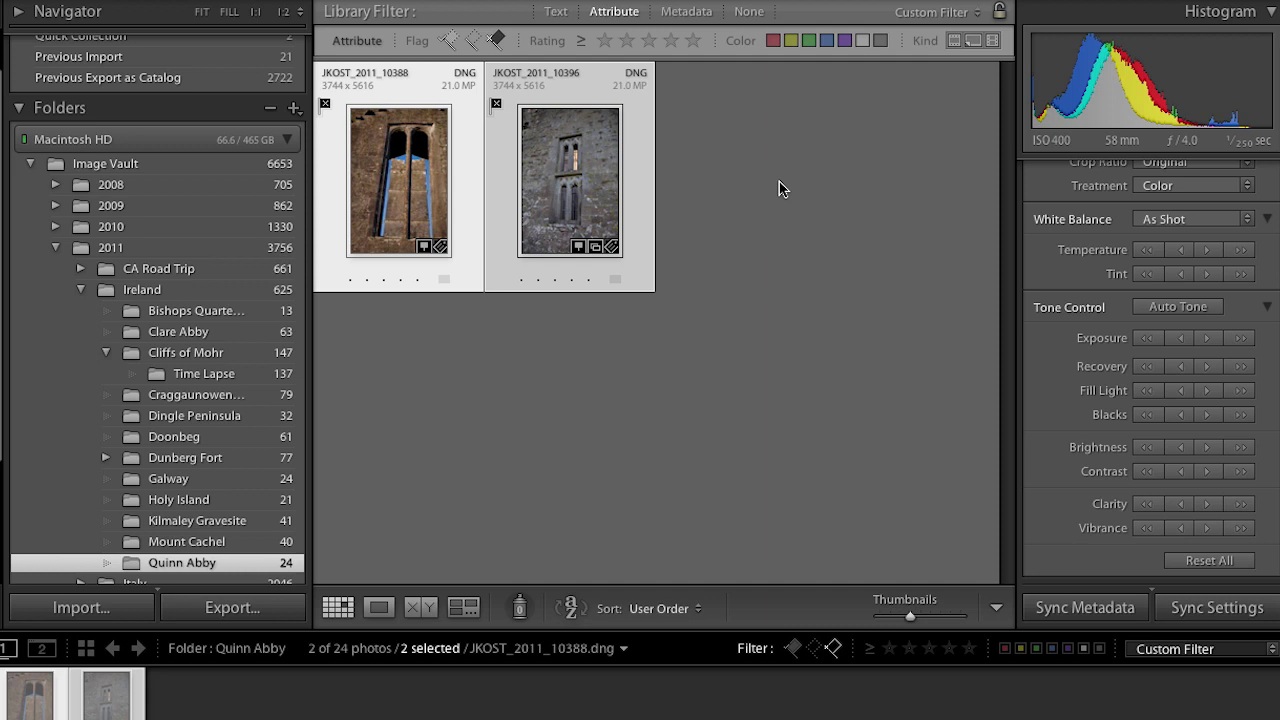
key(Delete)
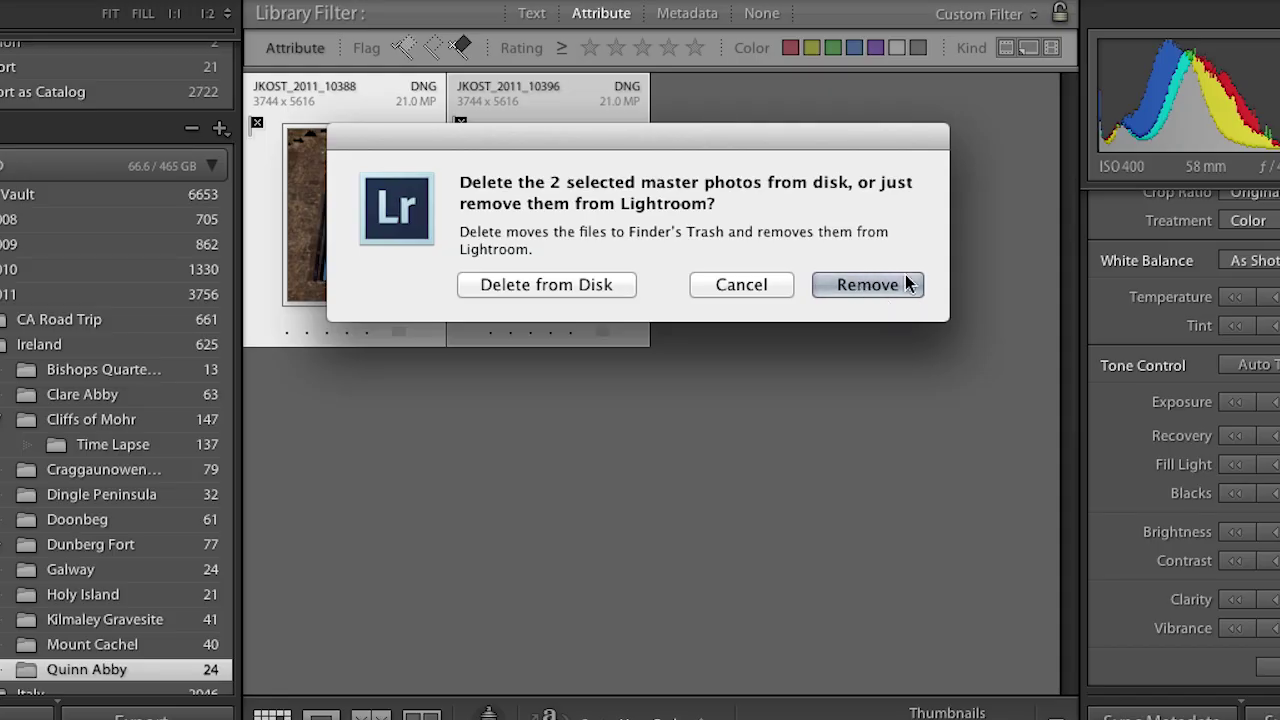
click(589, 286)
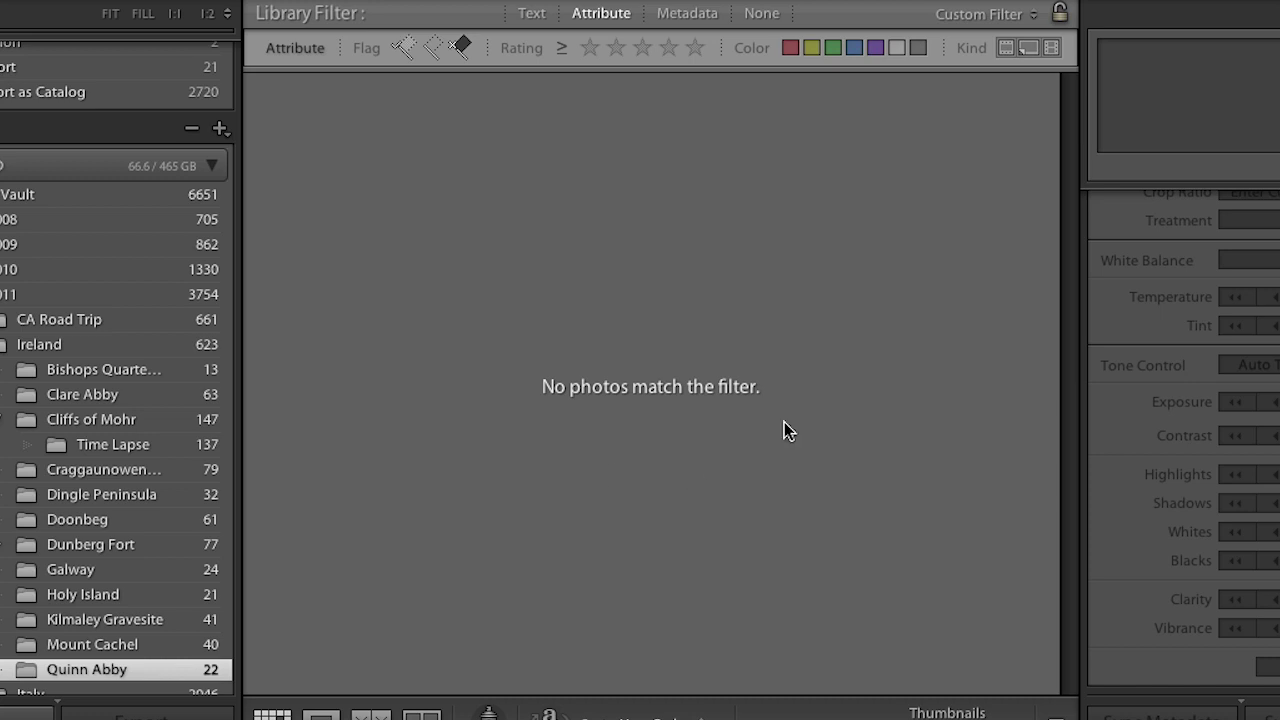
click(764, 14)
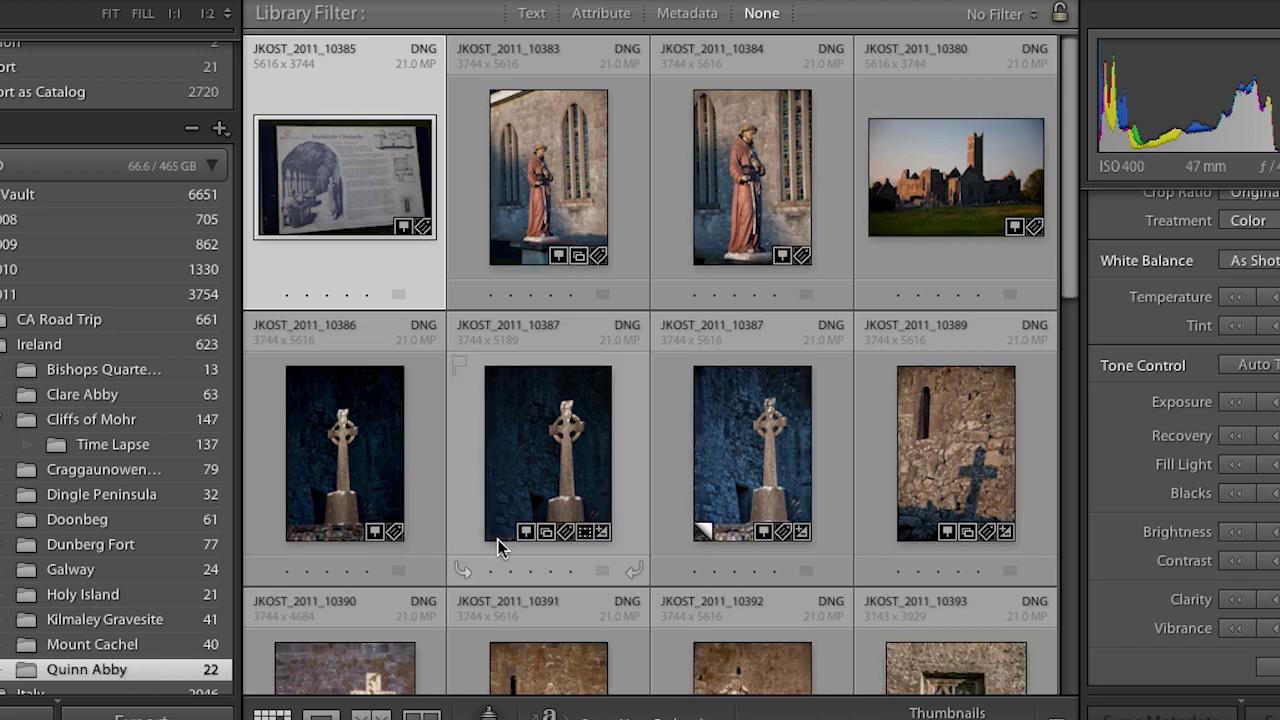
- Open the Doonbeg folder's photos in Loupe view and select the first 16 snail shell photos
click(146, 516)
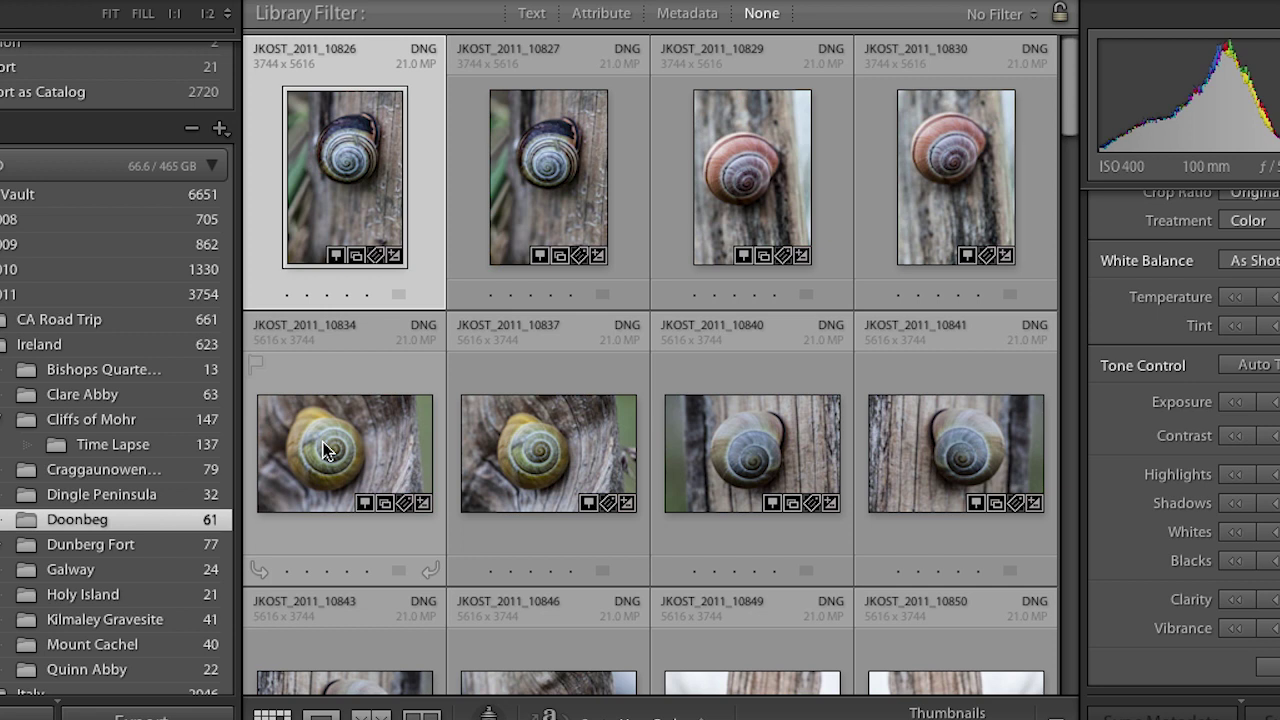
key(e)
key(Right)
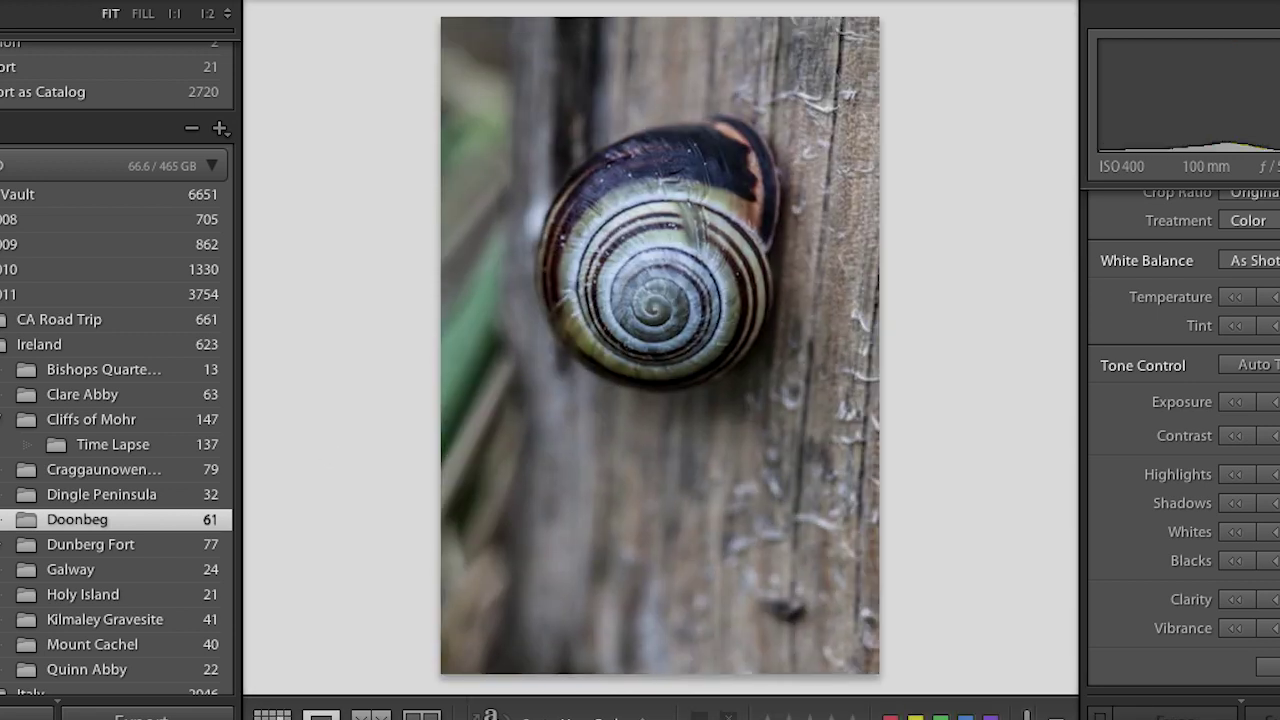
key(Right)
key(Left)
key(Left)
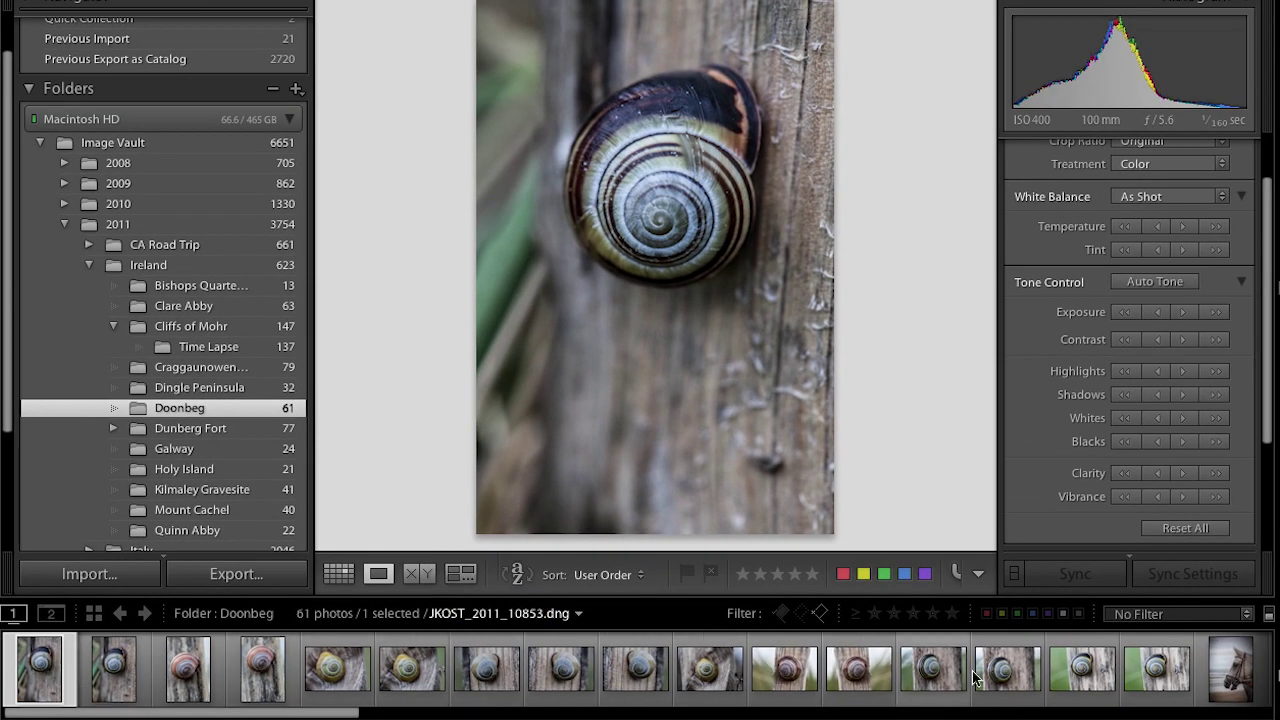
shift+click(1168, 678)
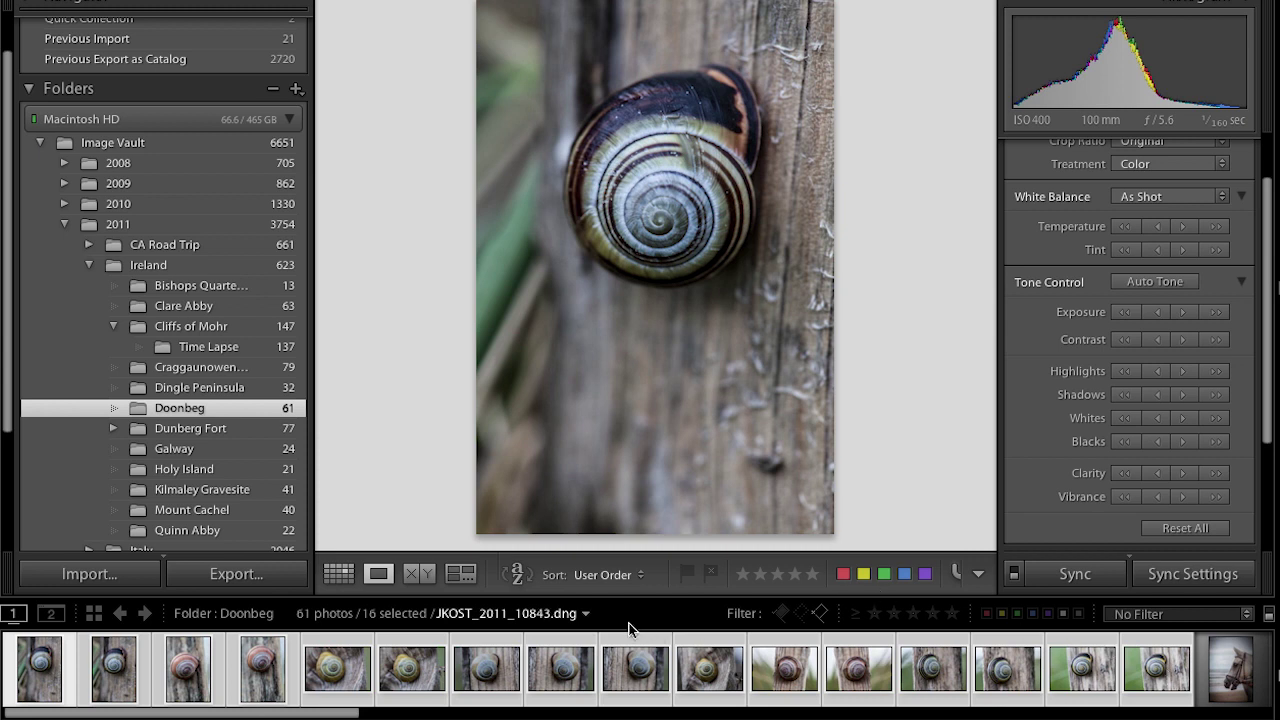
- Open the selected snail photos in Compare view with side panels hidden and promote the second pink shell, followed by the first yellow shell, to Select
click(430, 577)
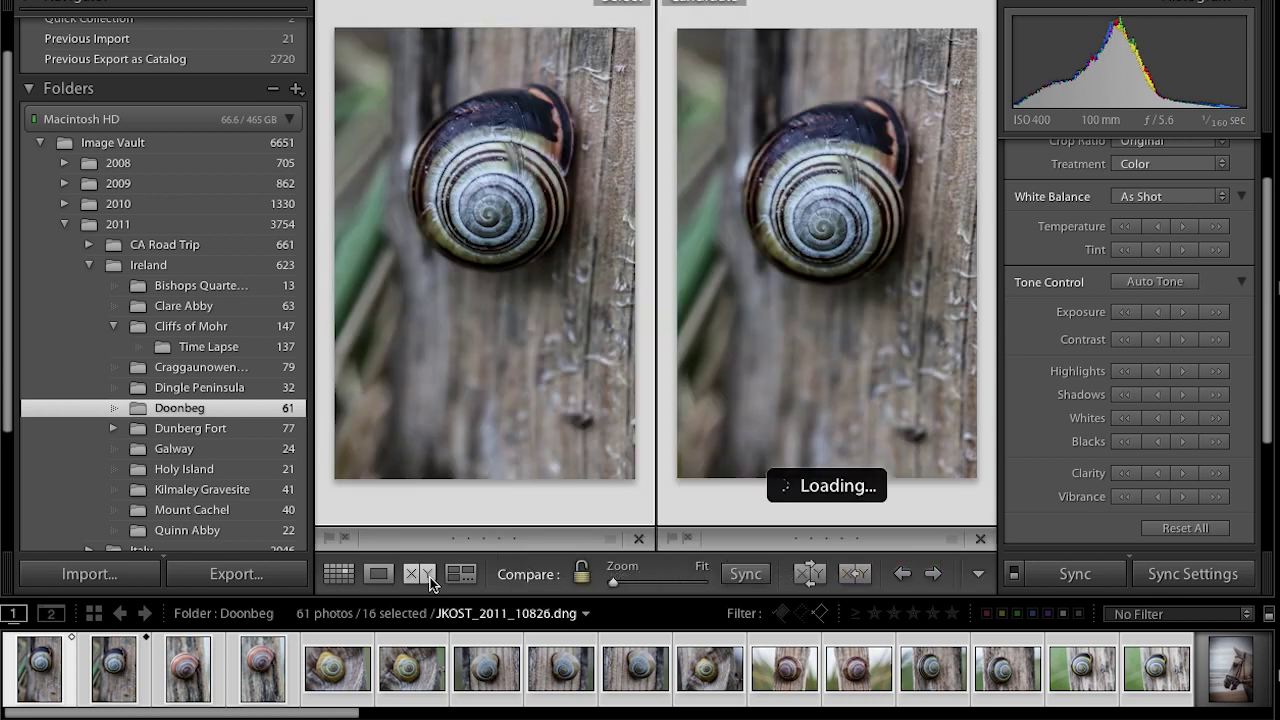
key(Tab)
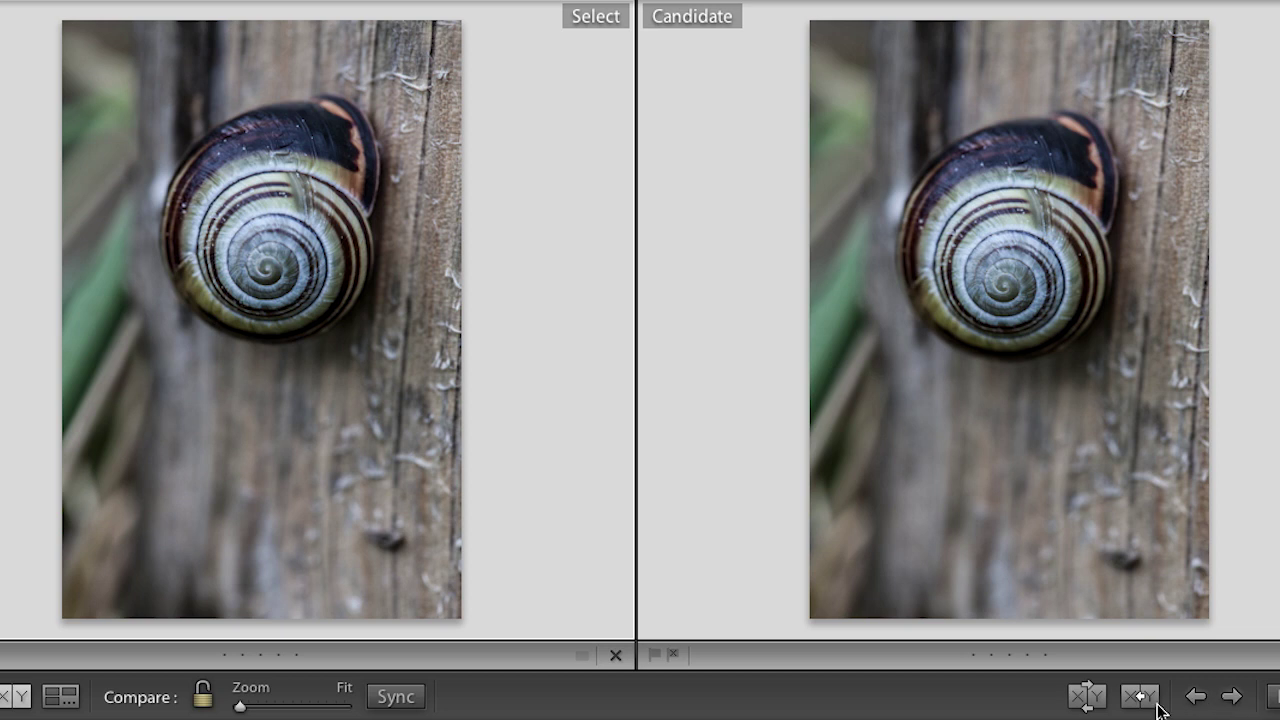
click(1230, 698)
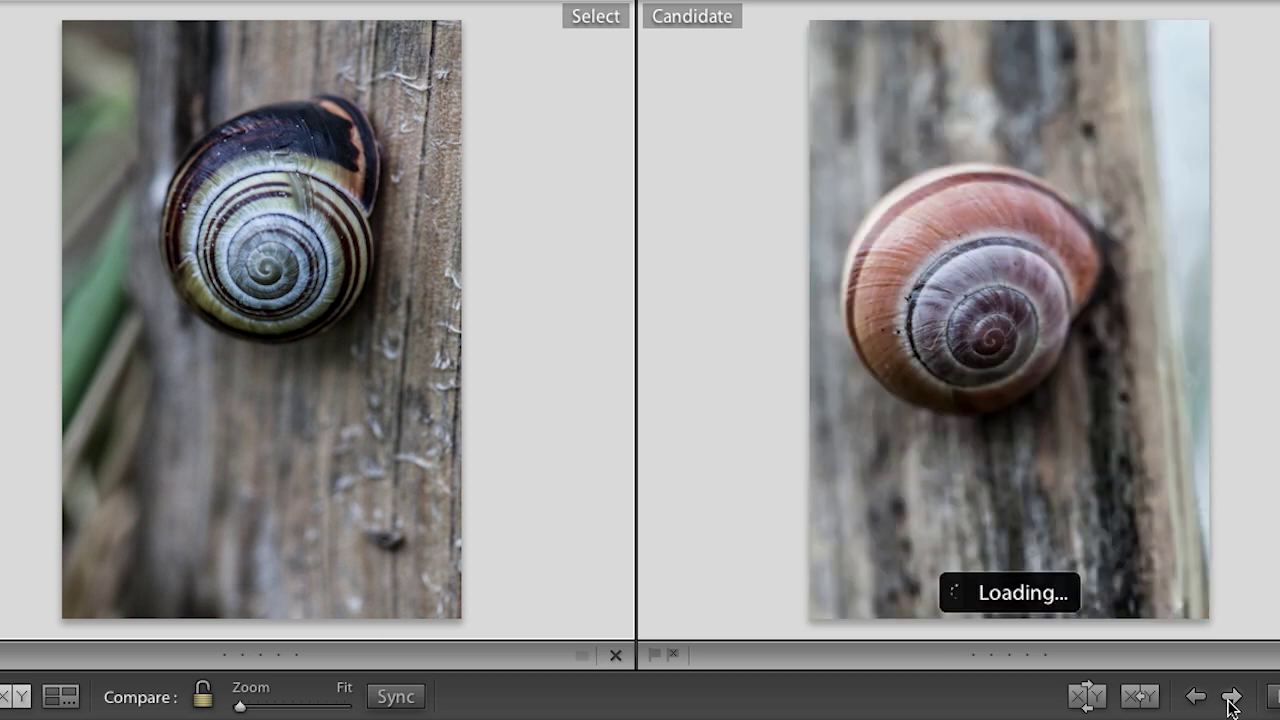
click(1231, 700)
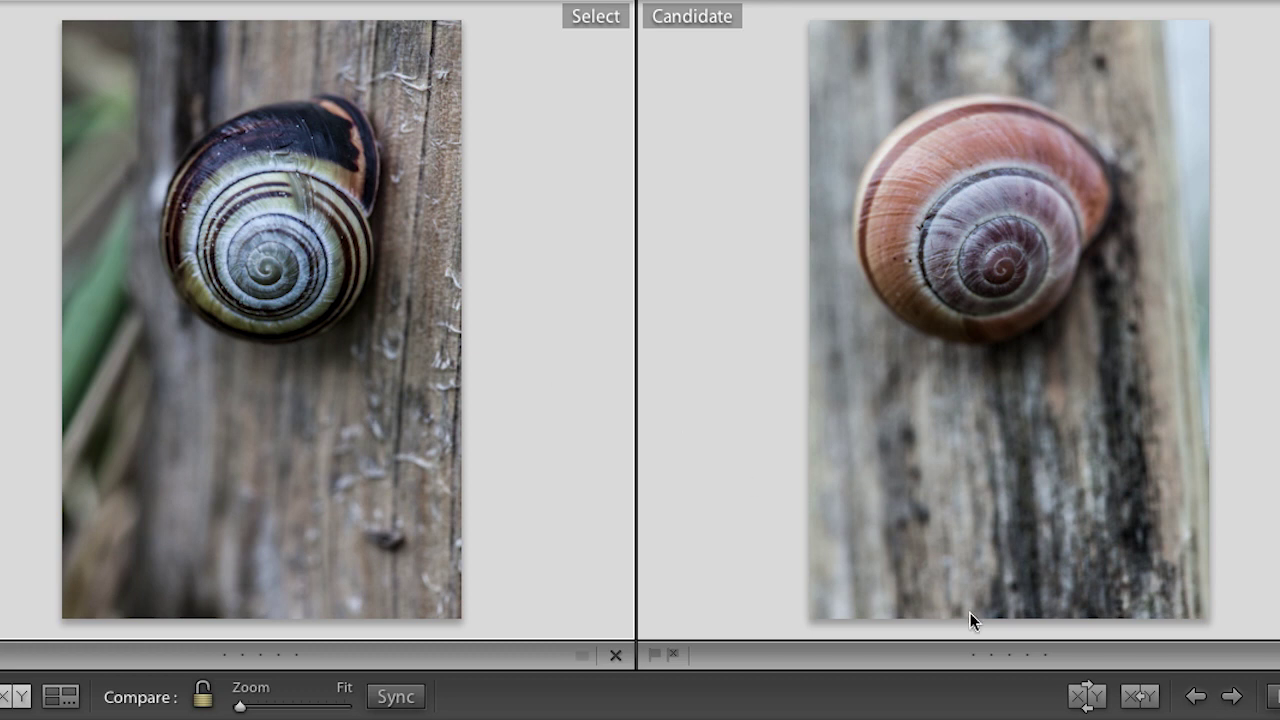
click(1141, 697)
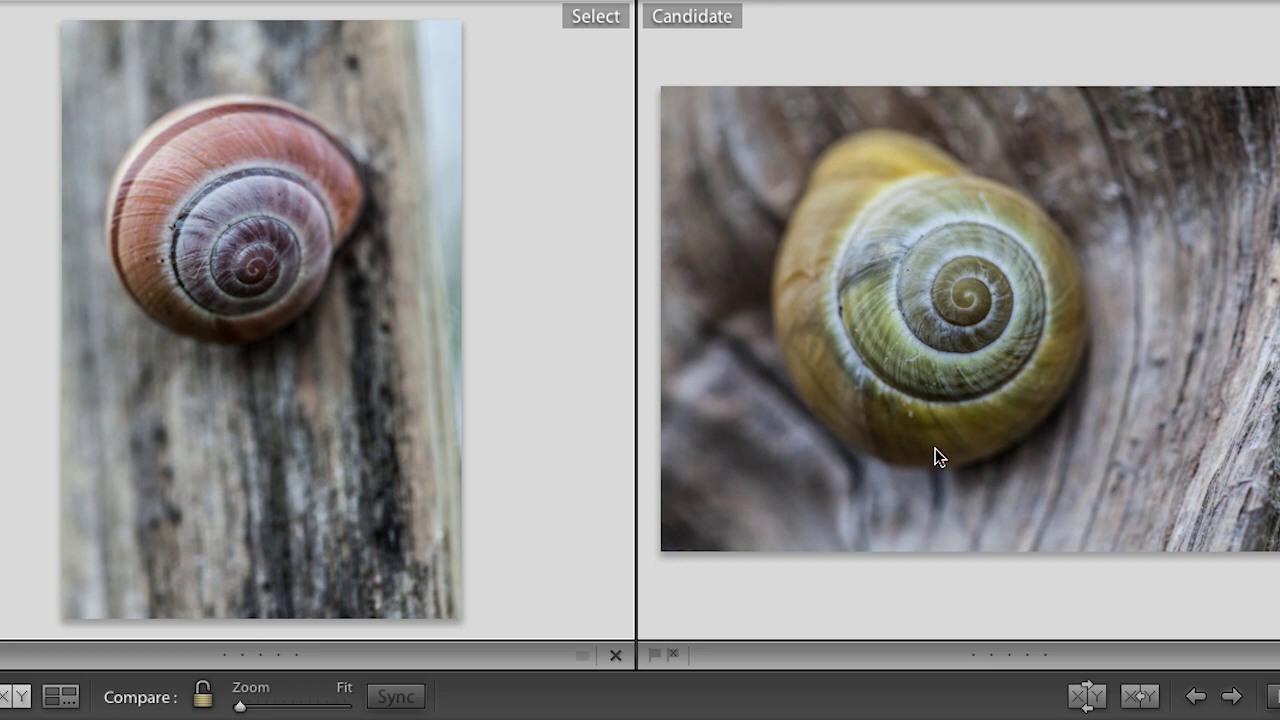
key(Up)
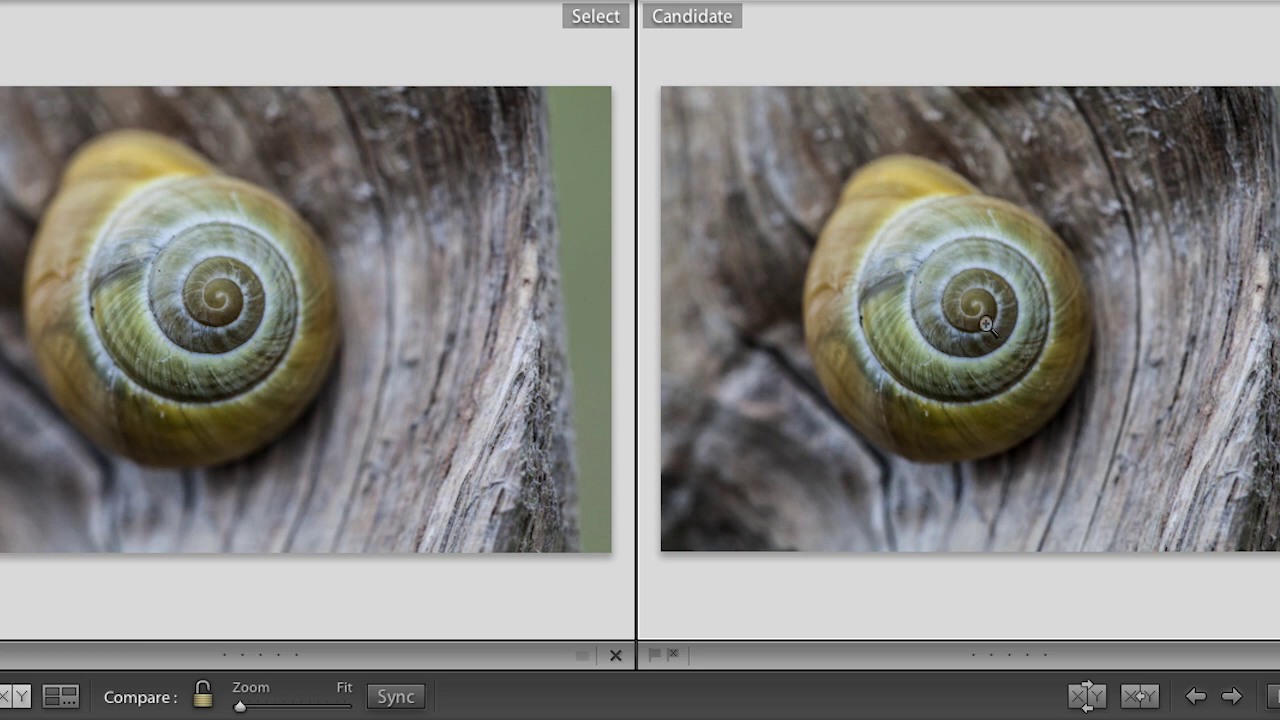
- Zoom both yellow shell photos to 1:1 with linked focus, pan to check their sharpness, and return to the fitted view
click(203, 697)
click(203, 697)
click(973, 320)
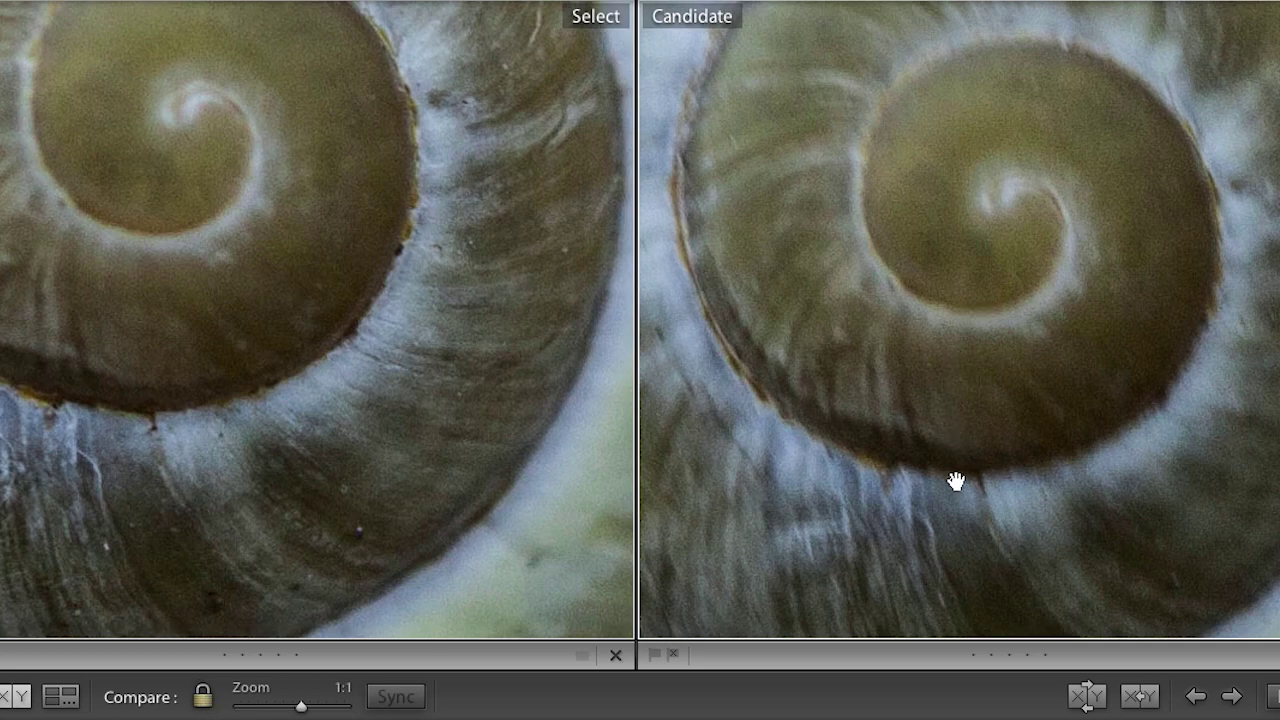
drag(886, 320, 1151, 178)
drag(1116, 365, 843, 240)
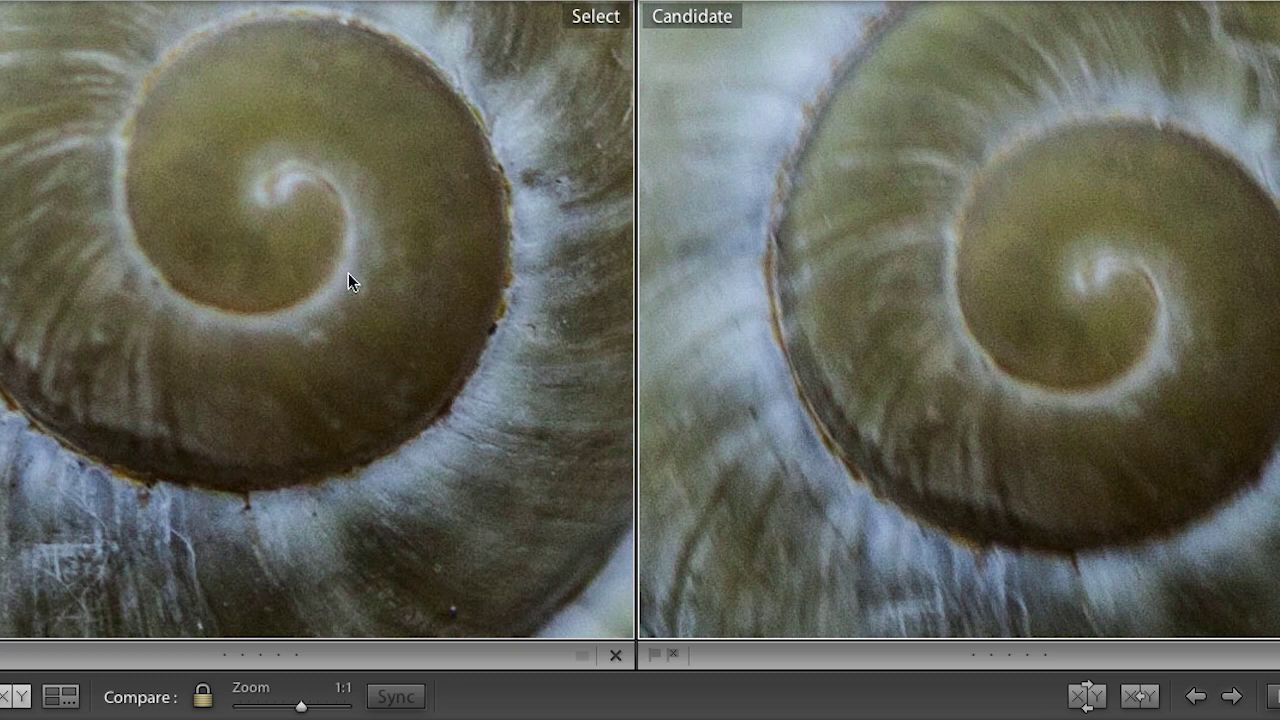
click(508, 270)
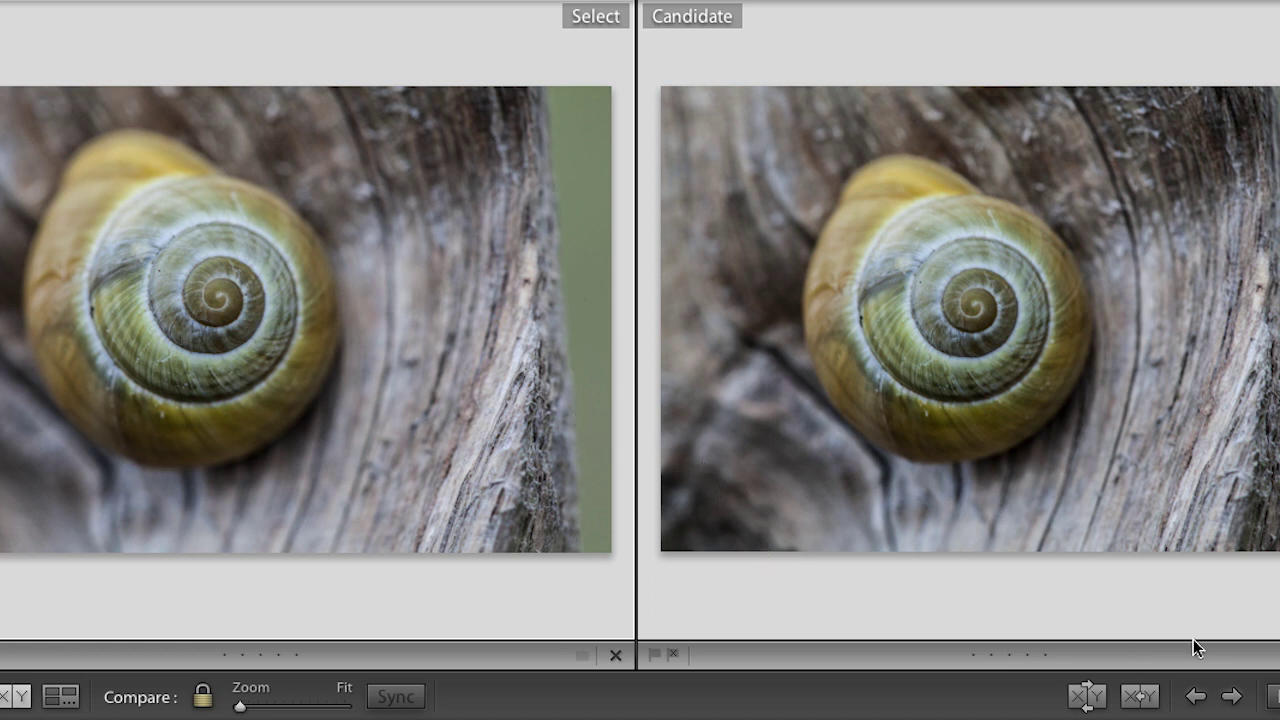
- Advance the candidate to the second grey shell photo and promote it to Select
click(1231, 698)
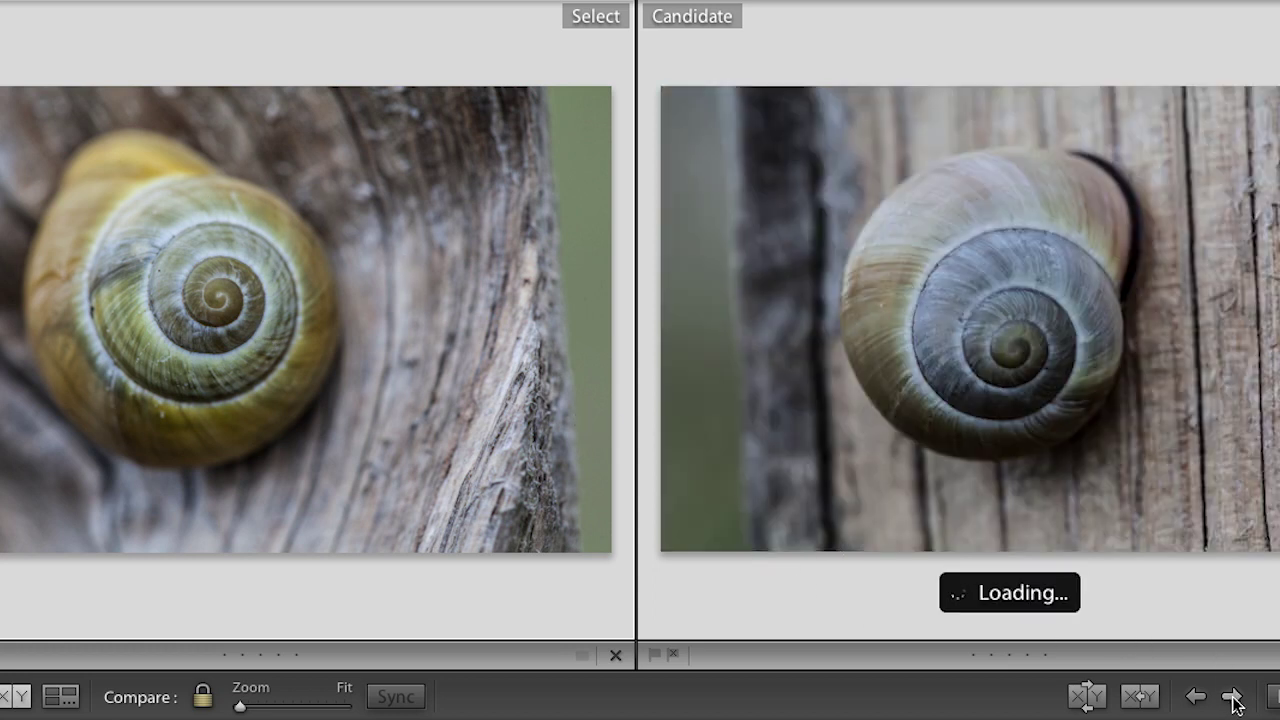
click(1233, 698)
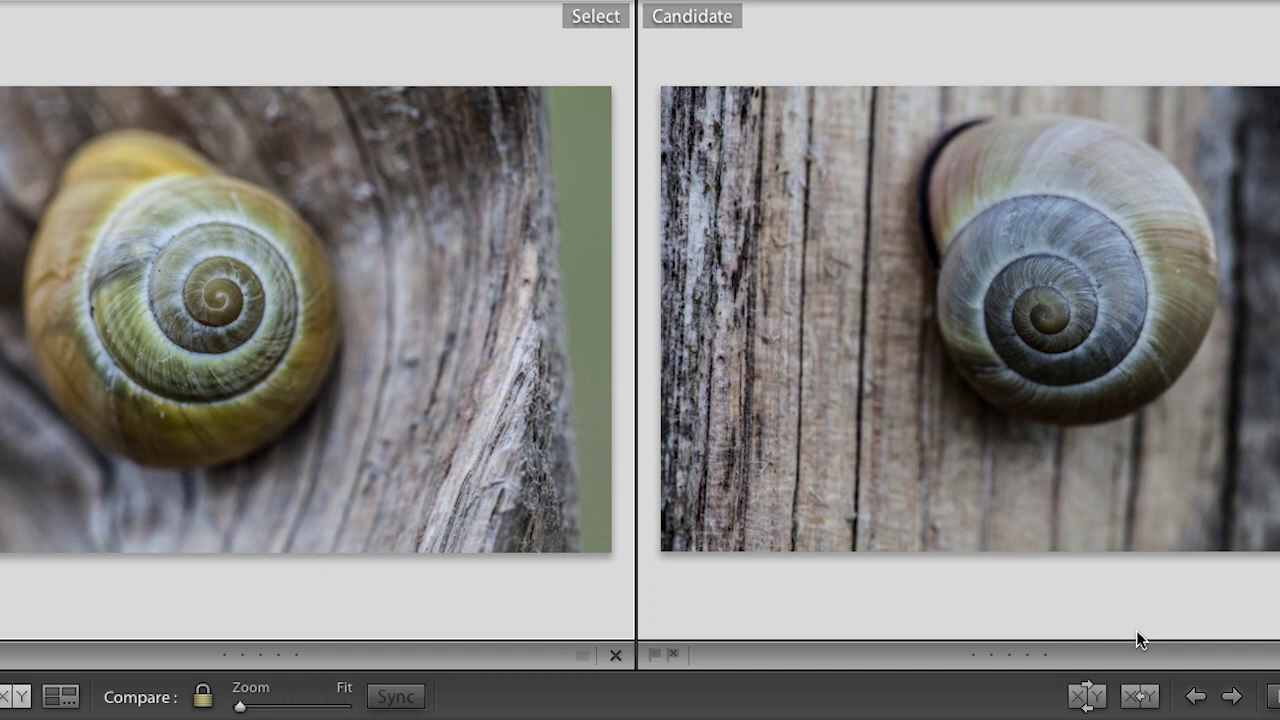
key(Up)
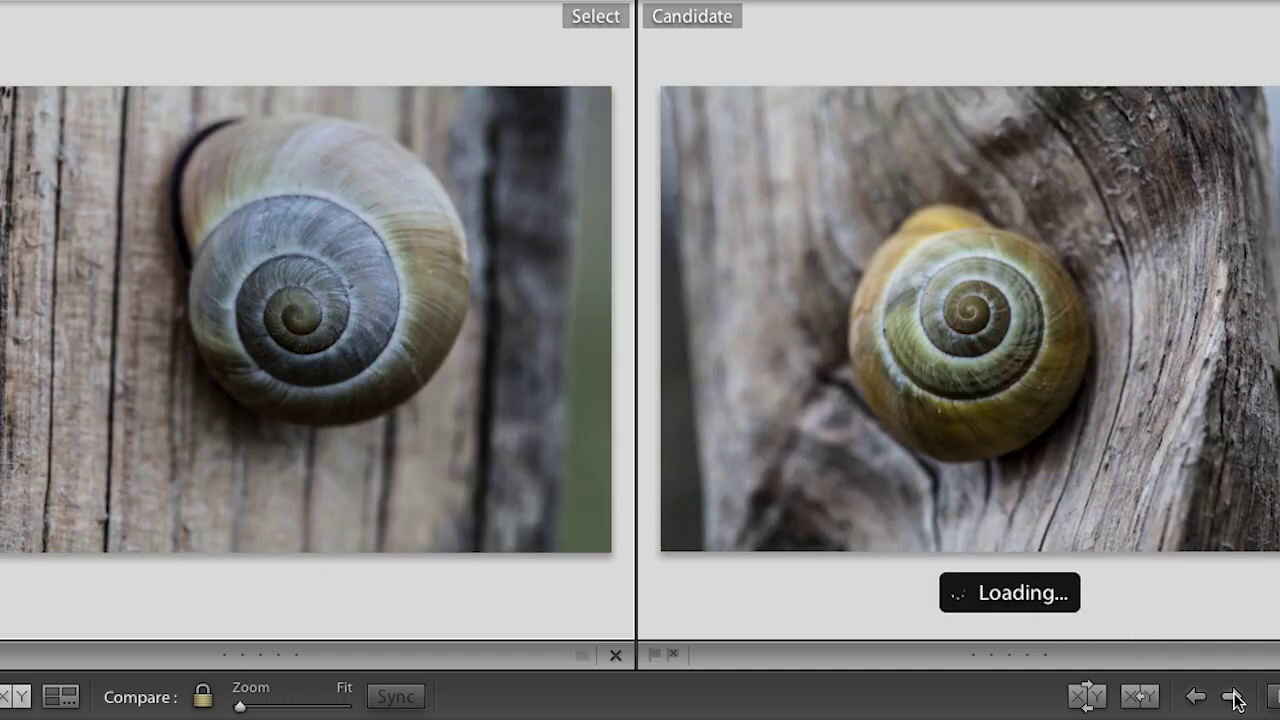
- Compare the grey shell Select against each remaining snail candidate through to the last striped shell
click(1234, 698)
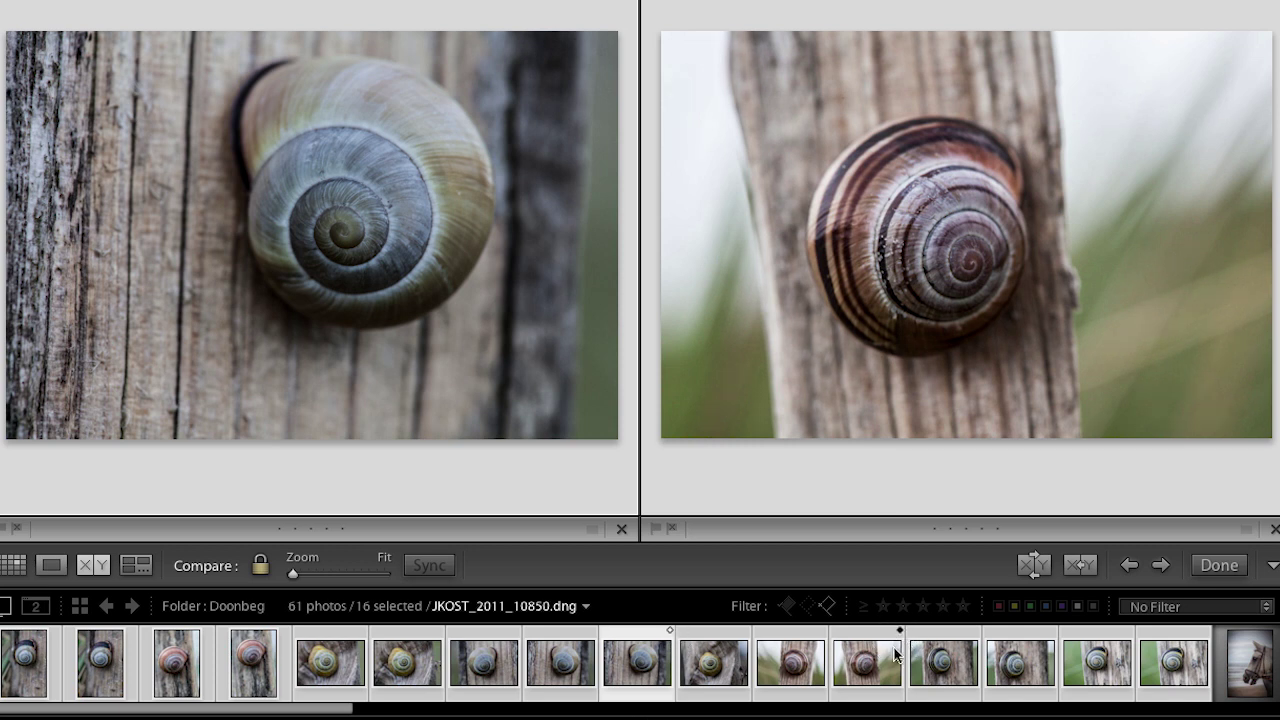
key(Right)
key(Right)
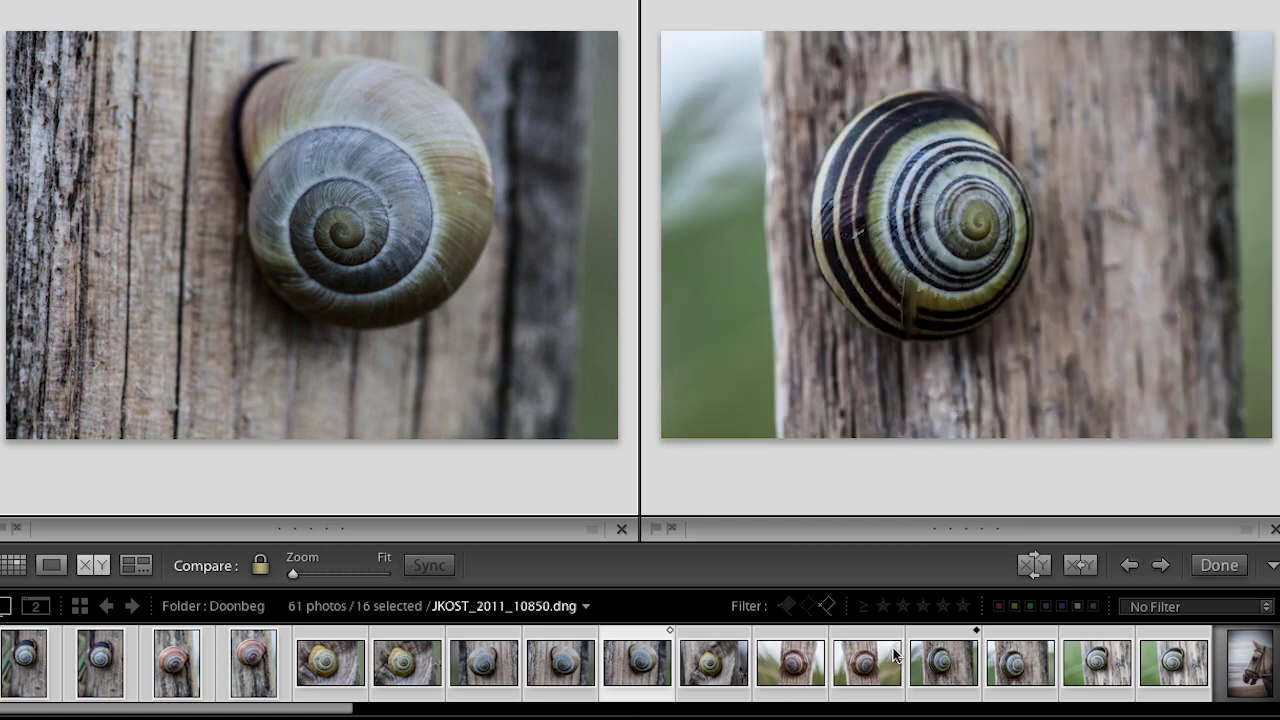
key(Right)
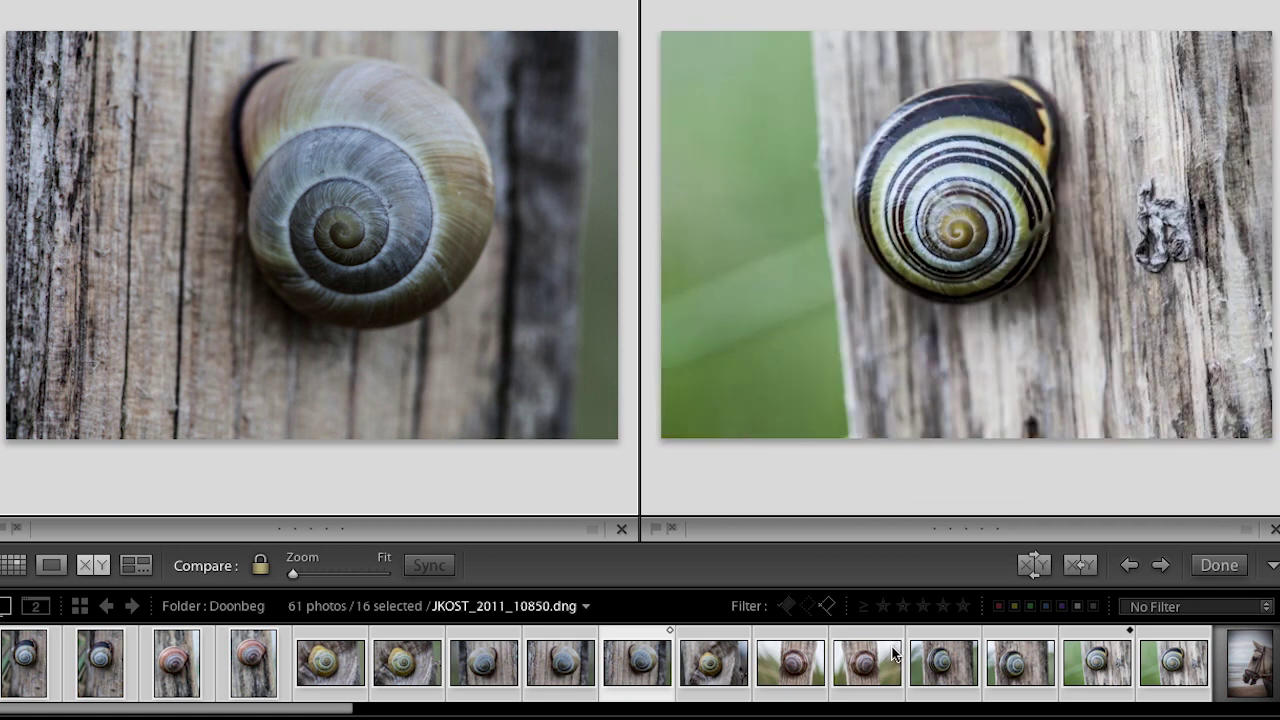
key(Right)
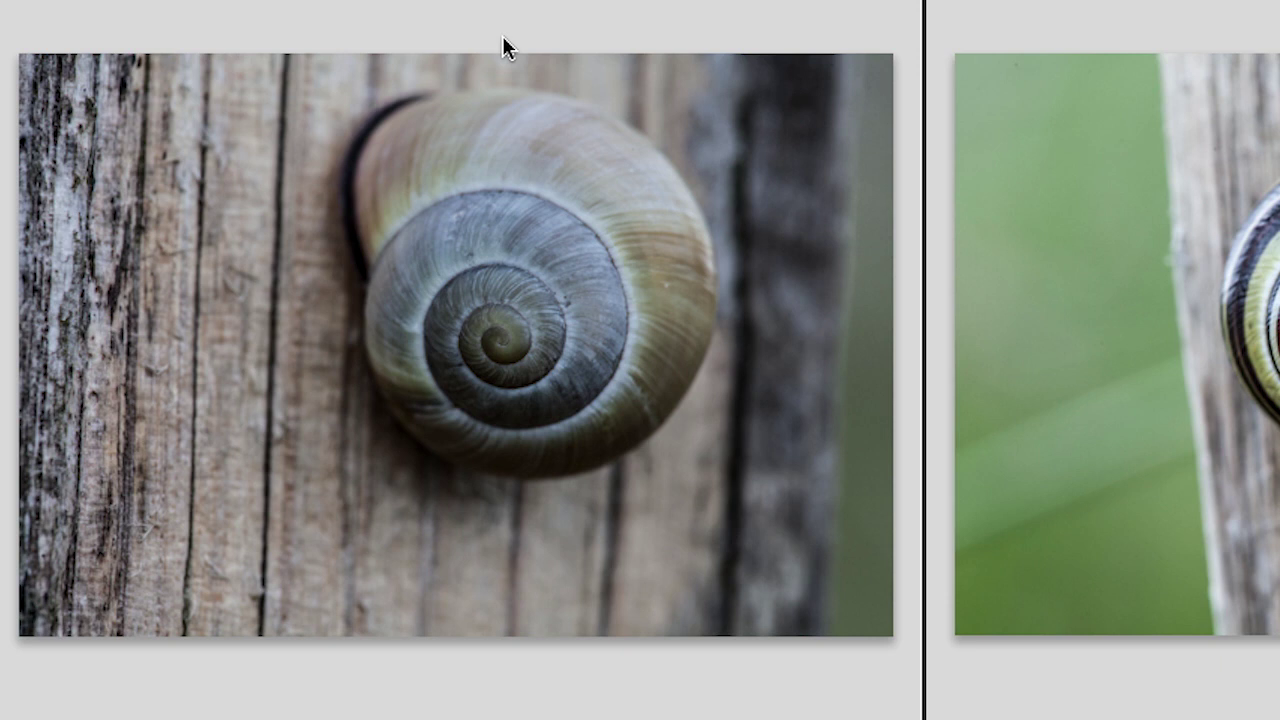
- Flag the grey shell Select as a pick, return to Grid view and keep only that photo selected
key(p)
key(g)
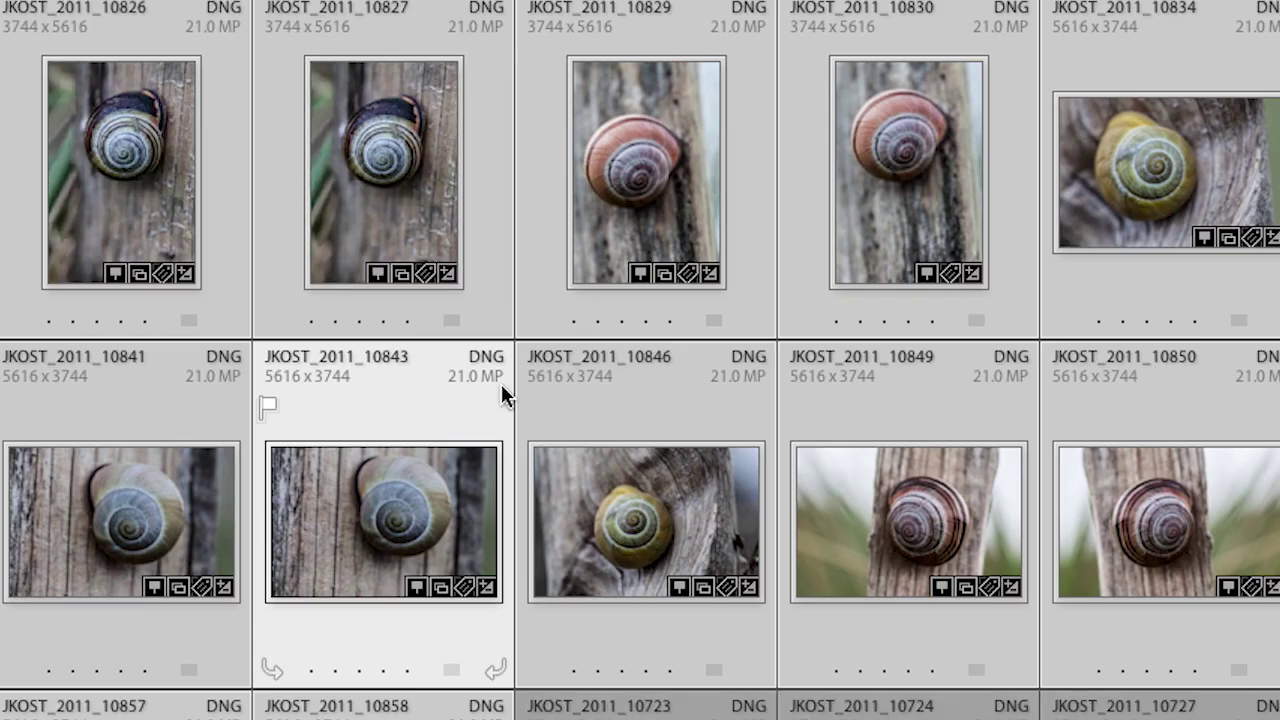
click(395, 415)
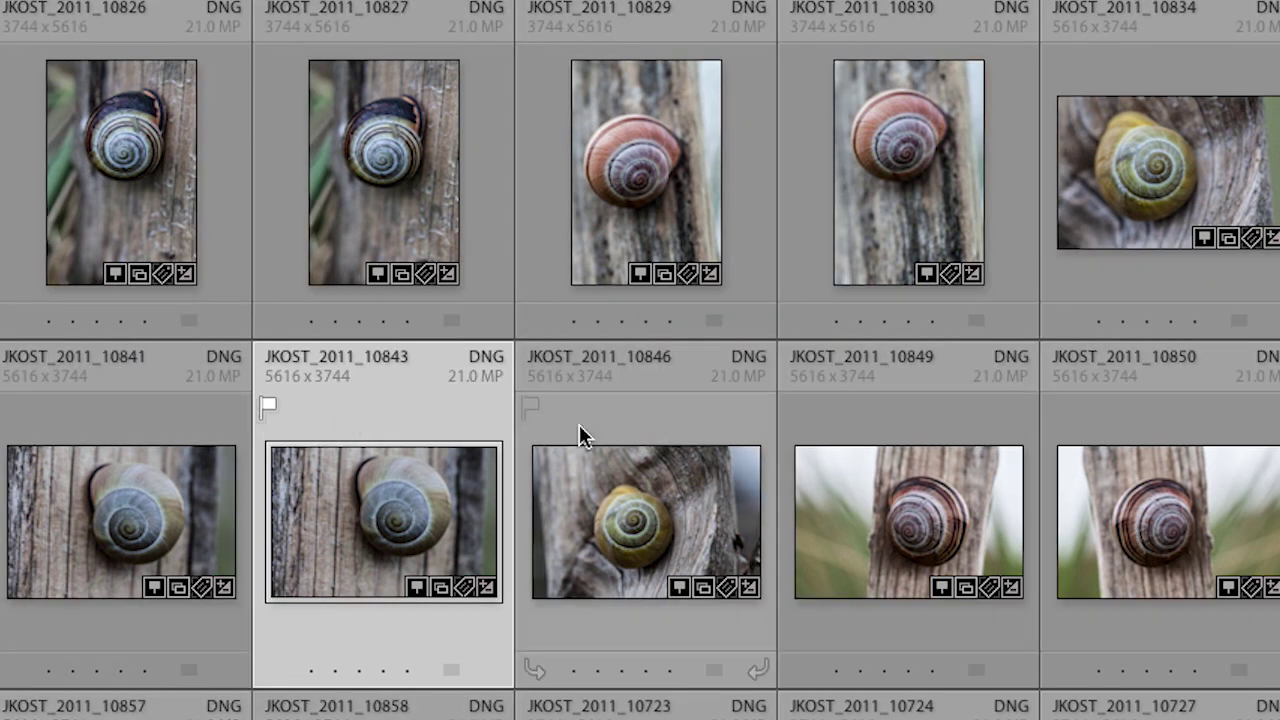
- Select the 12 horse photos from JKOST_2011_10723 through JKOST_2011_10785 and open them in Survey view
scroll(843, 412, down, 3)
scroll(834, 424, down, 3)
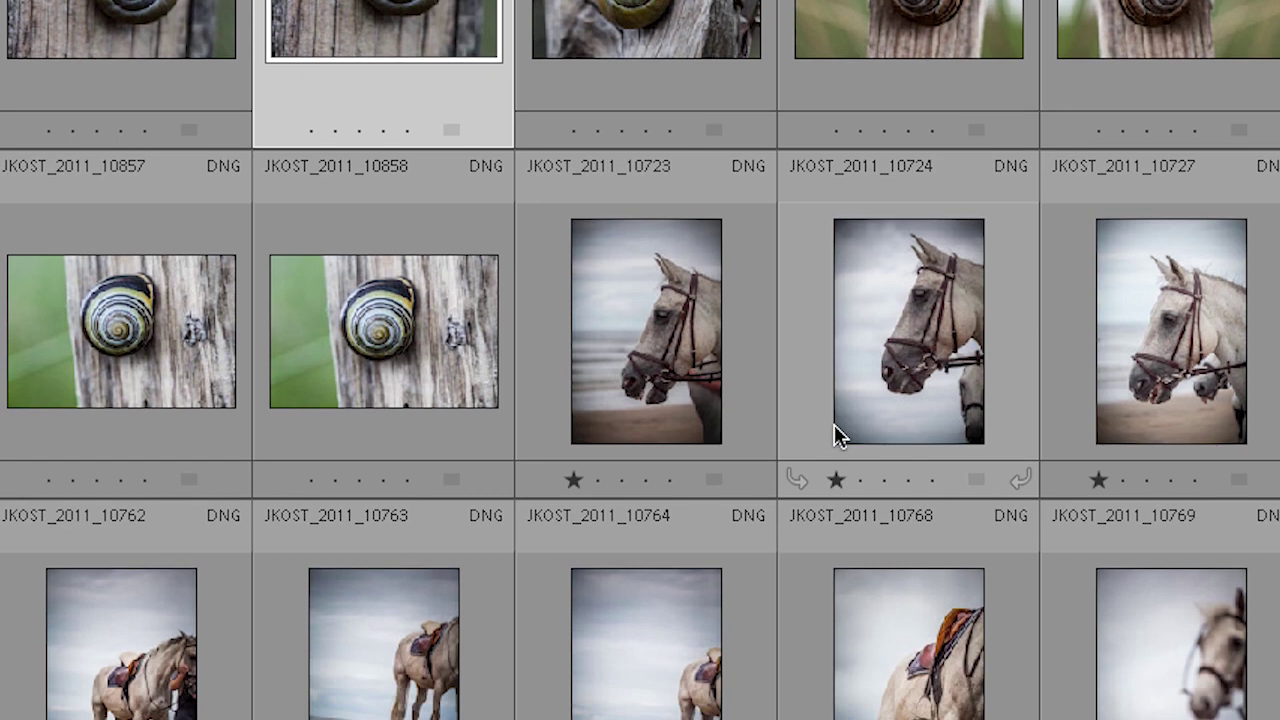
key(j)
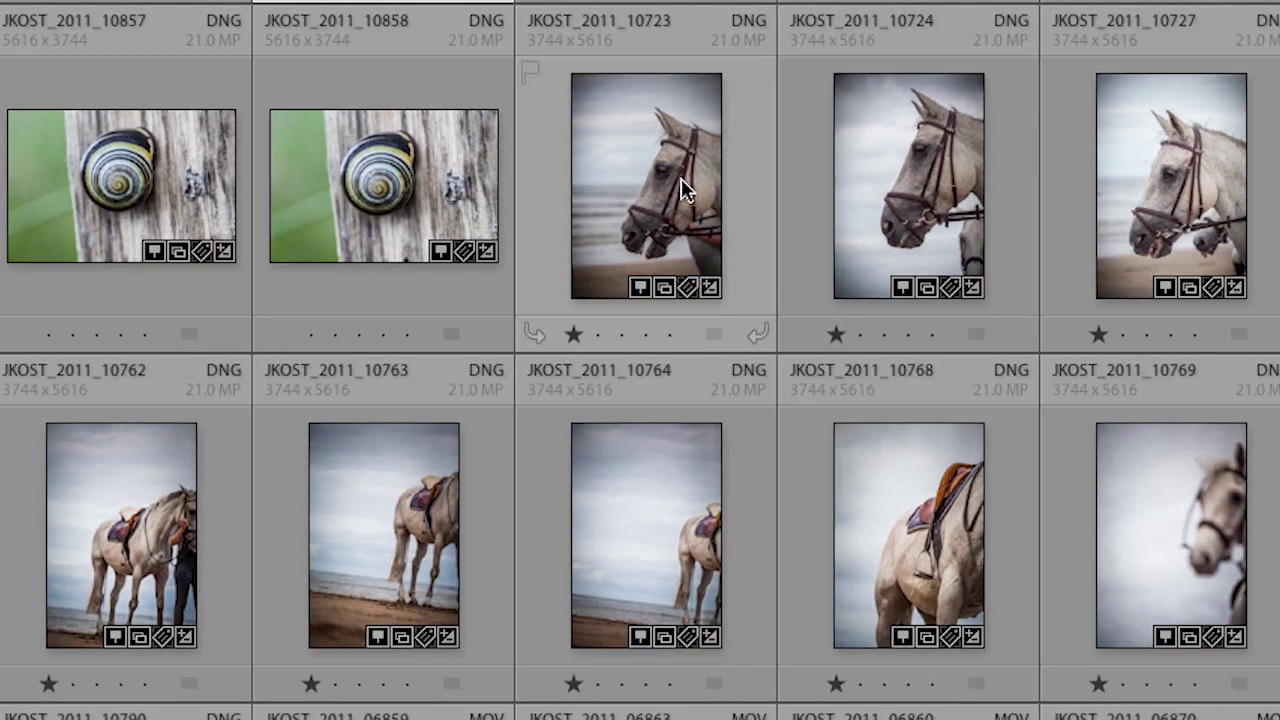
click(681, 178)
key(ctrl+a)
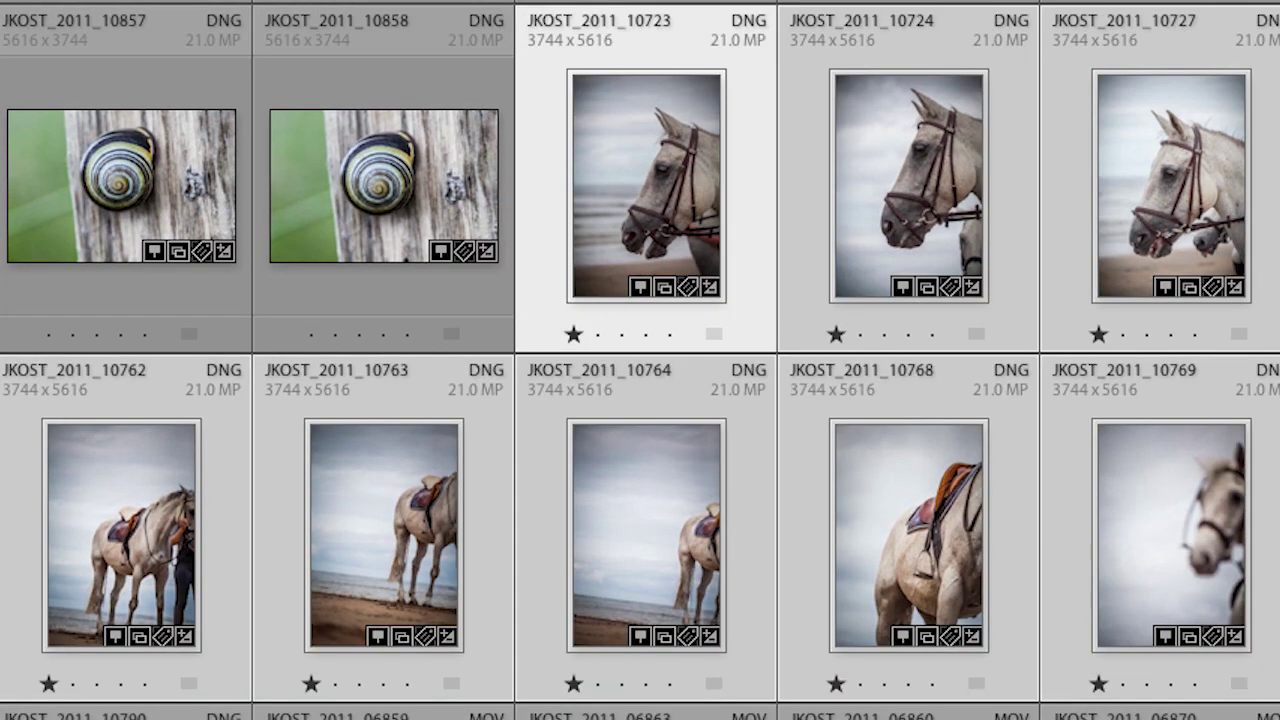
scroll(640, 360, down, 1)
key(j)
key(j)
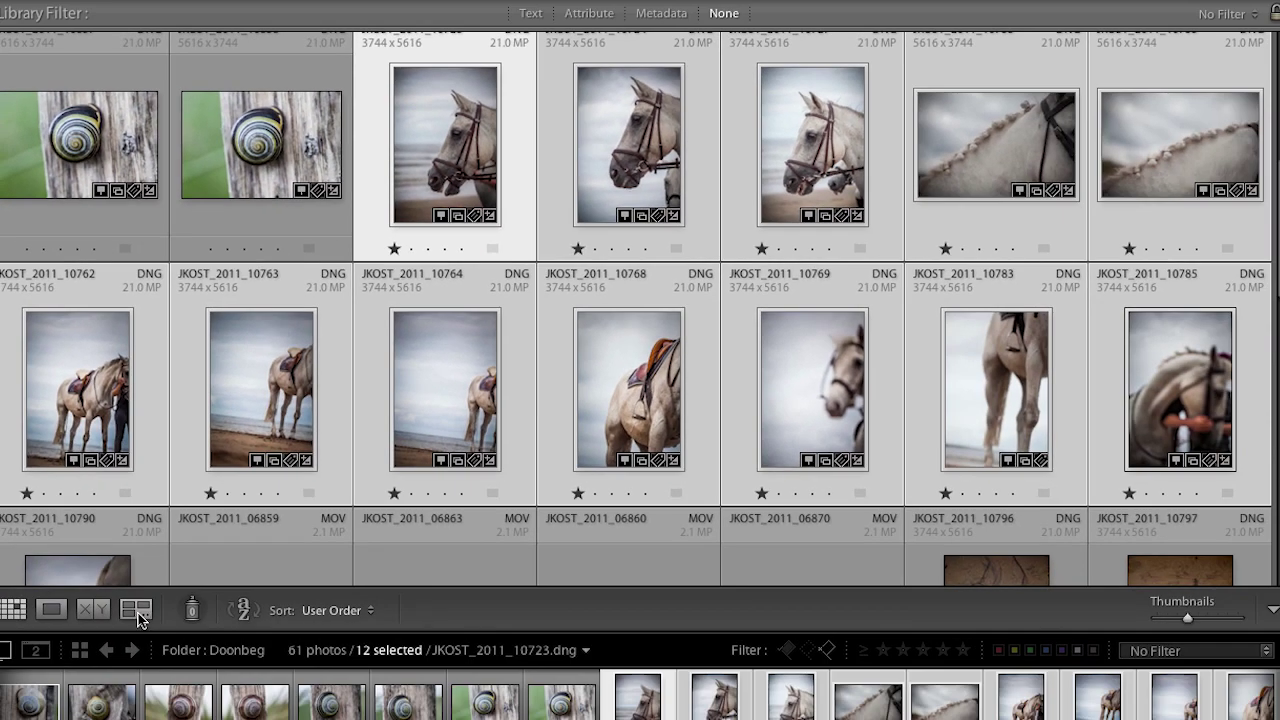
click(138, 611)
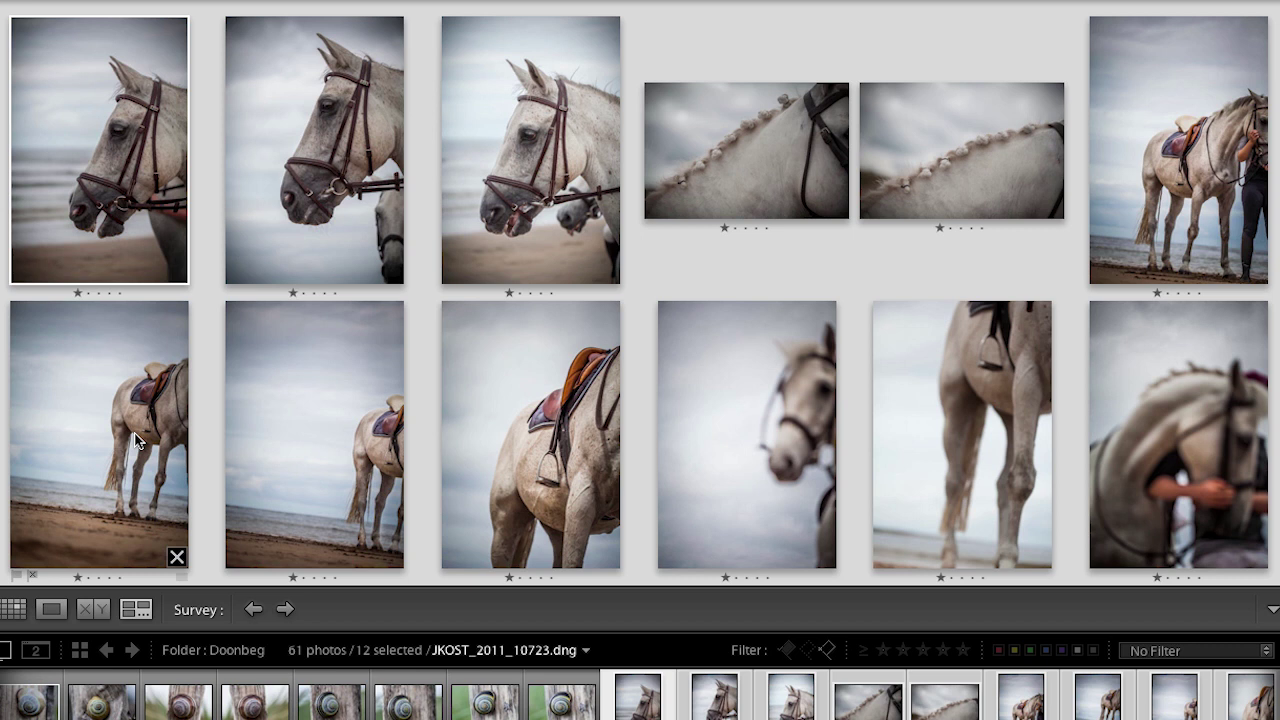
- Remove the blurred horse, the legs-only shot and the full horse with its handler from the survey
click(825, 557)
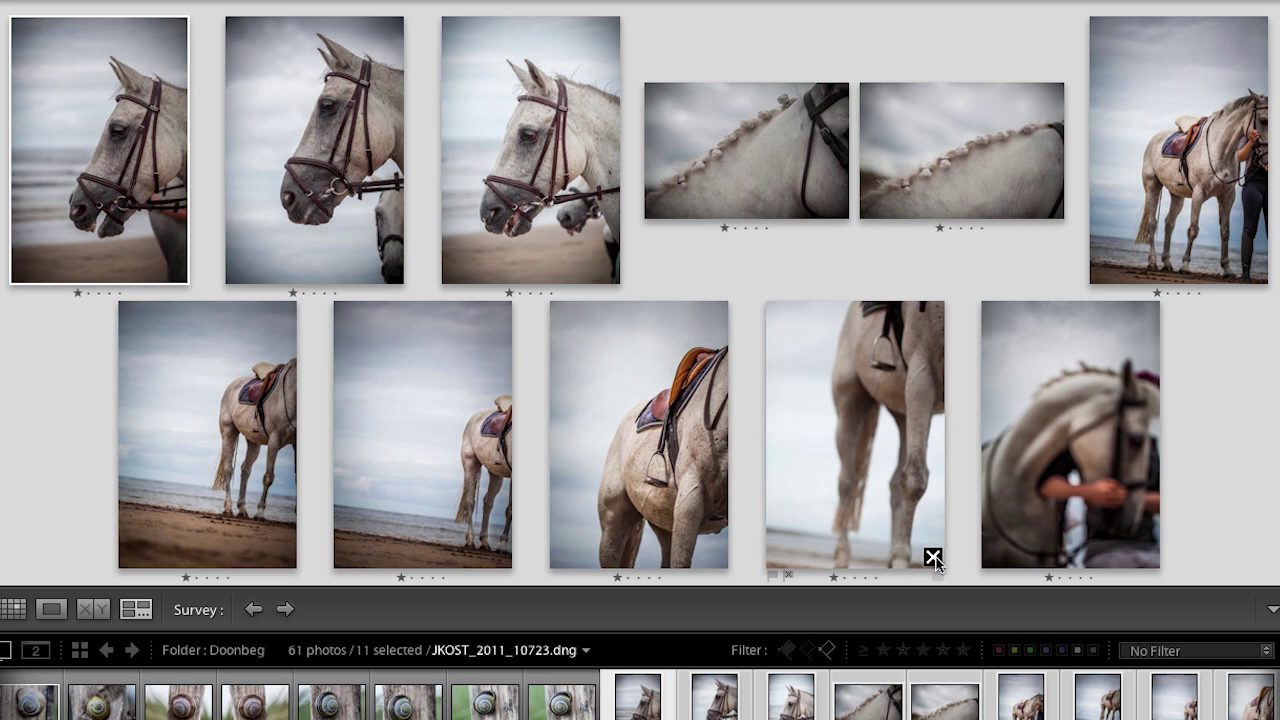
click(932, 557)
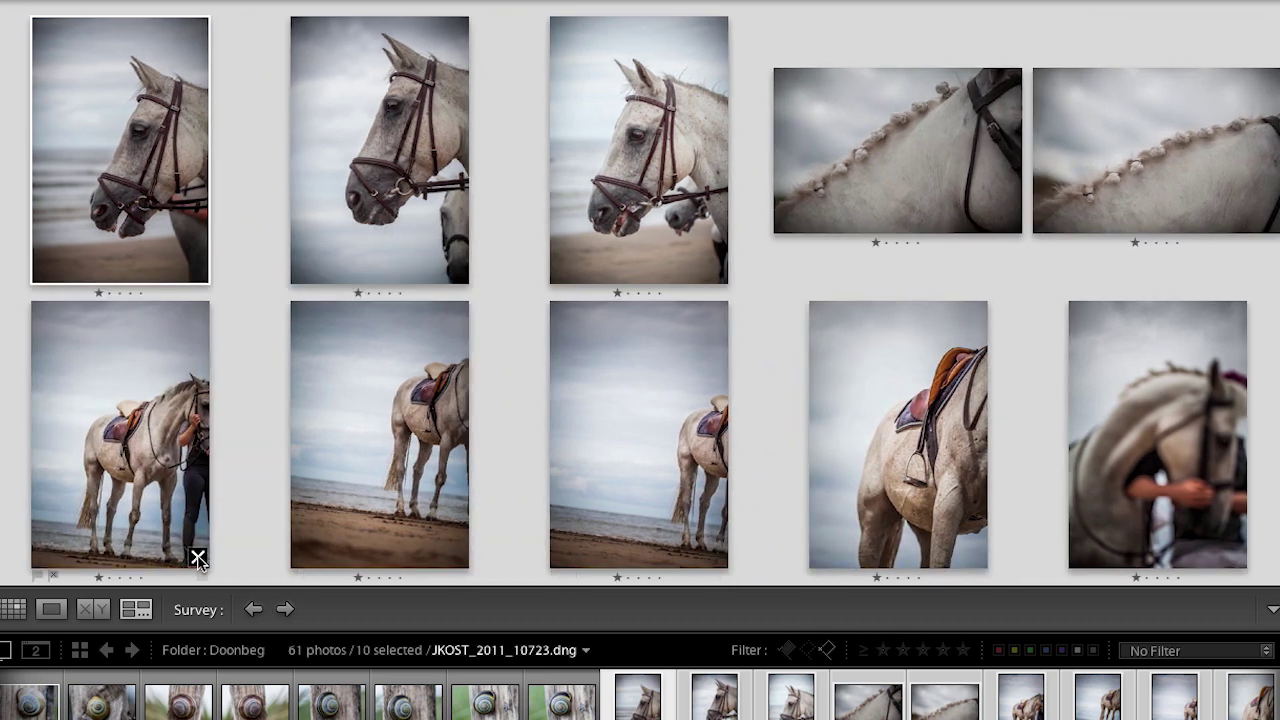
click(197, 557)
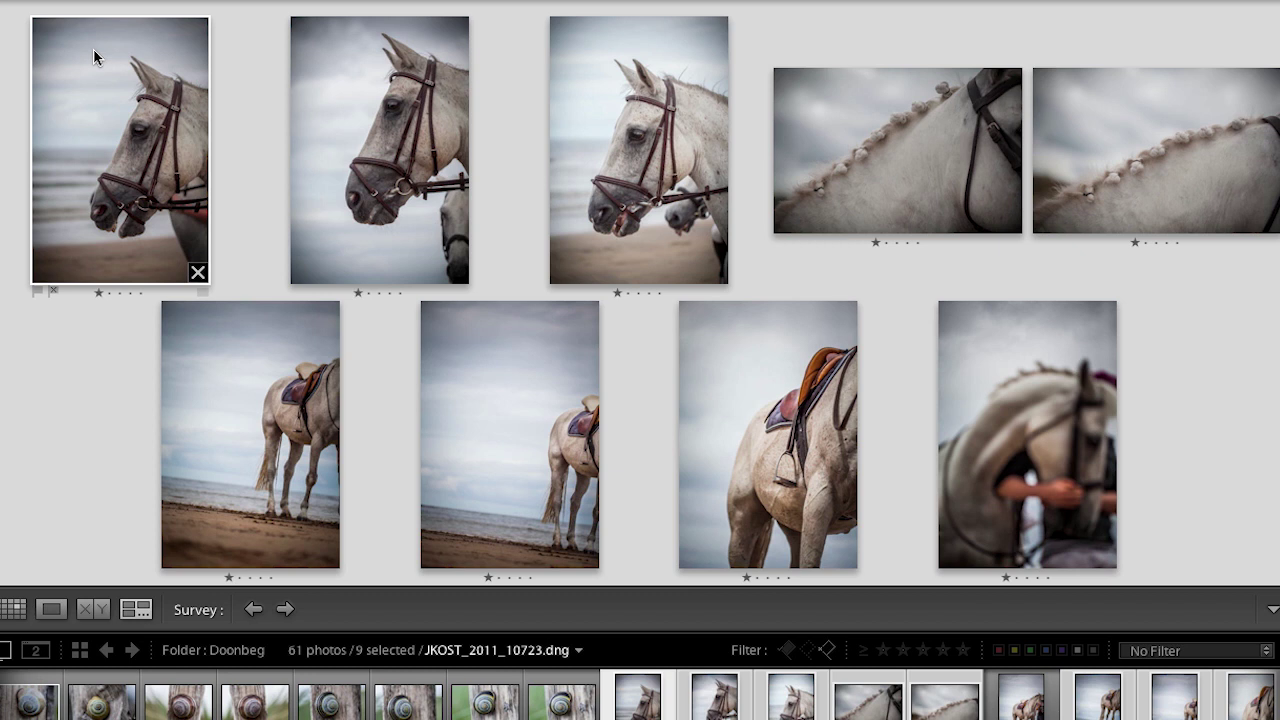
- Remove the first and third horse head portraits and both braided mane close-ups from the survey
key(slash)
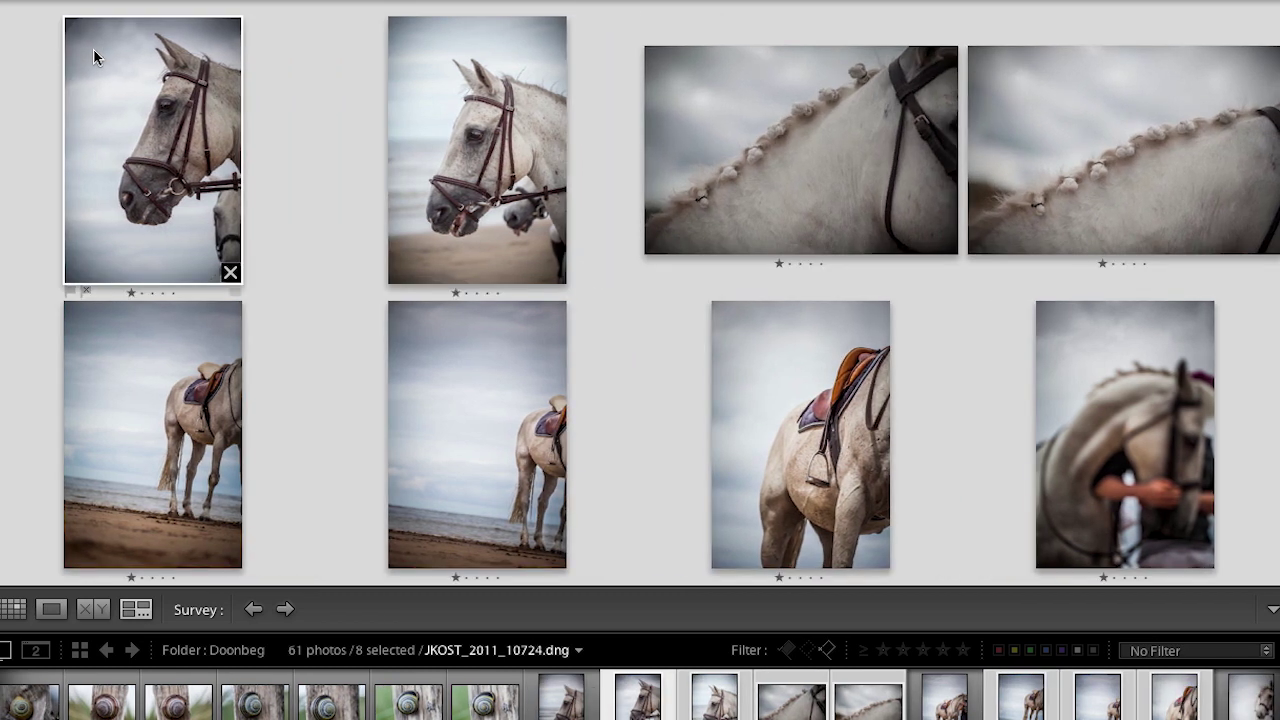
key(Right)
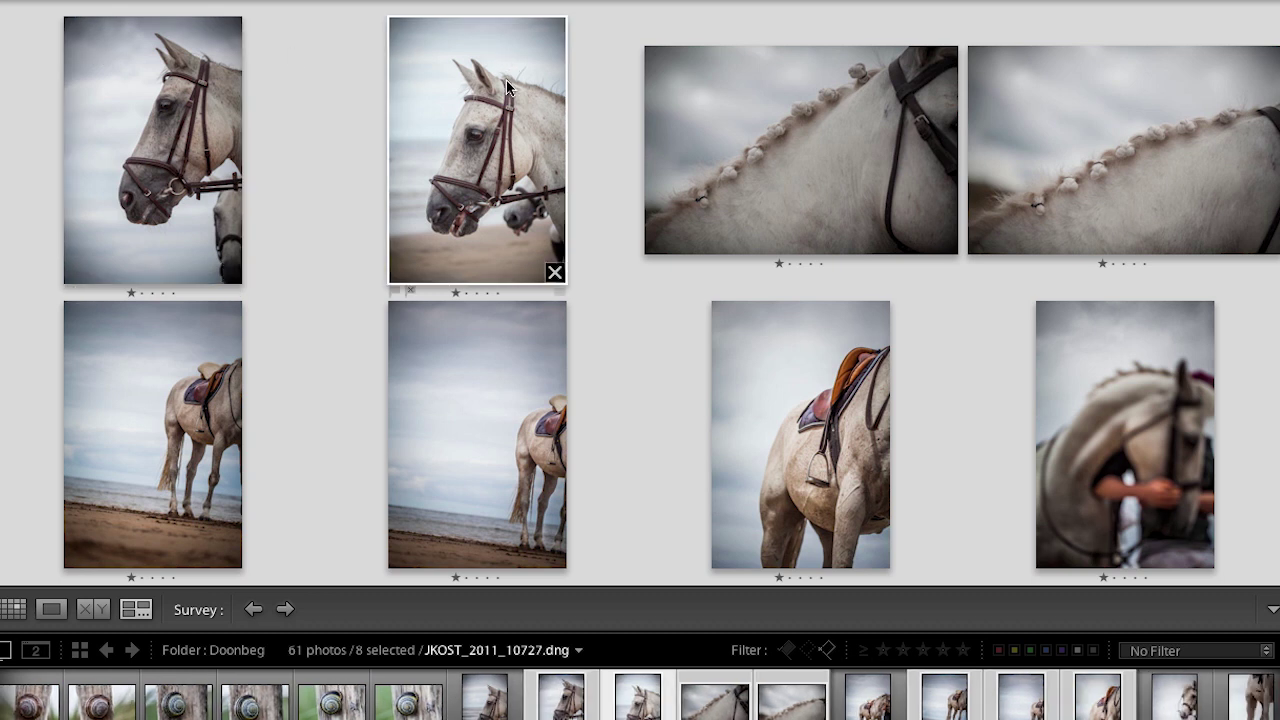
key(slash)
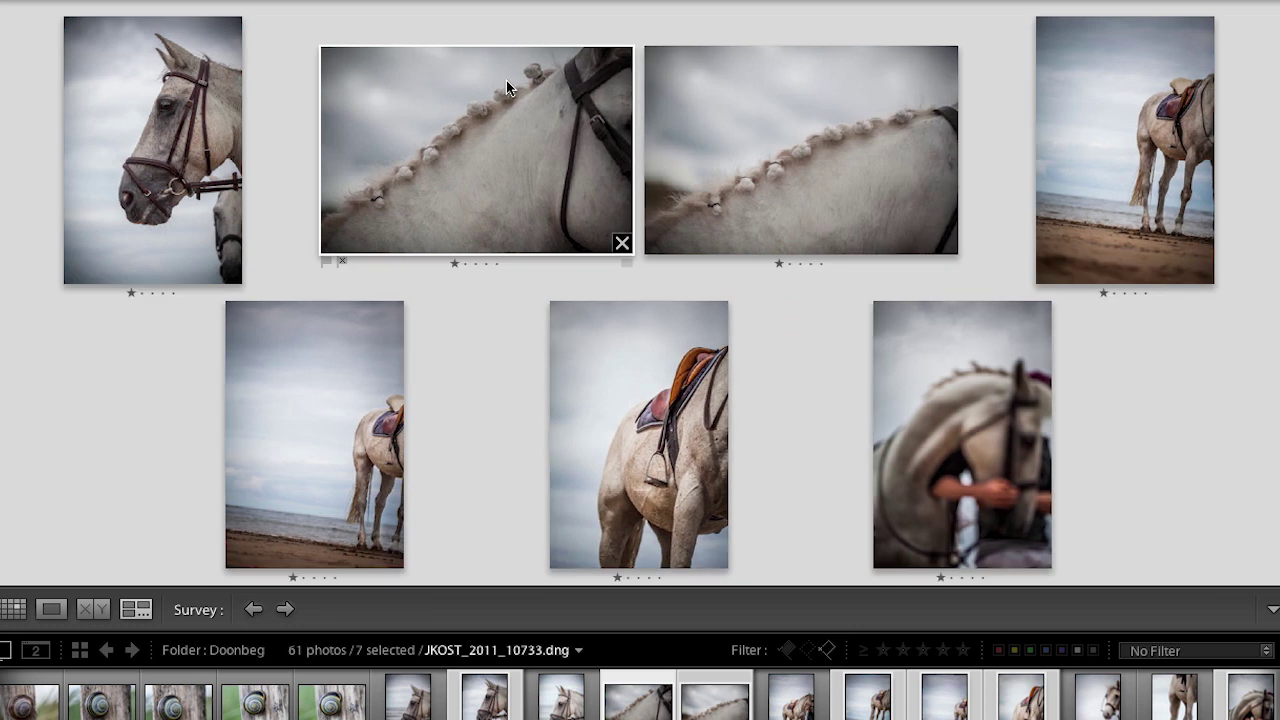
key(slash)
key(slash)
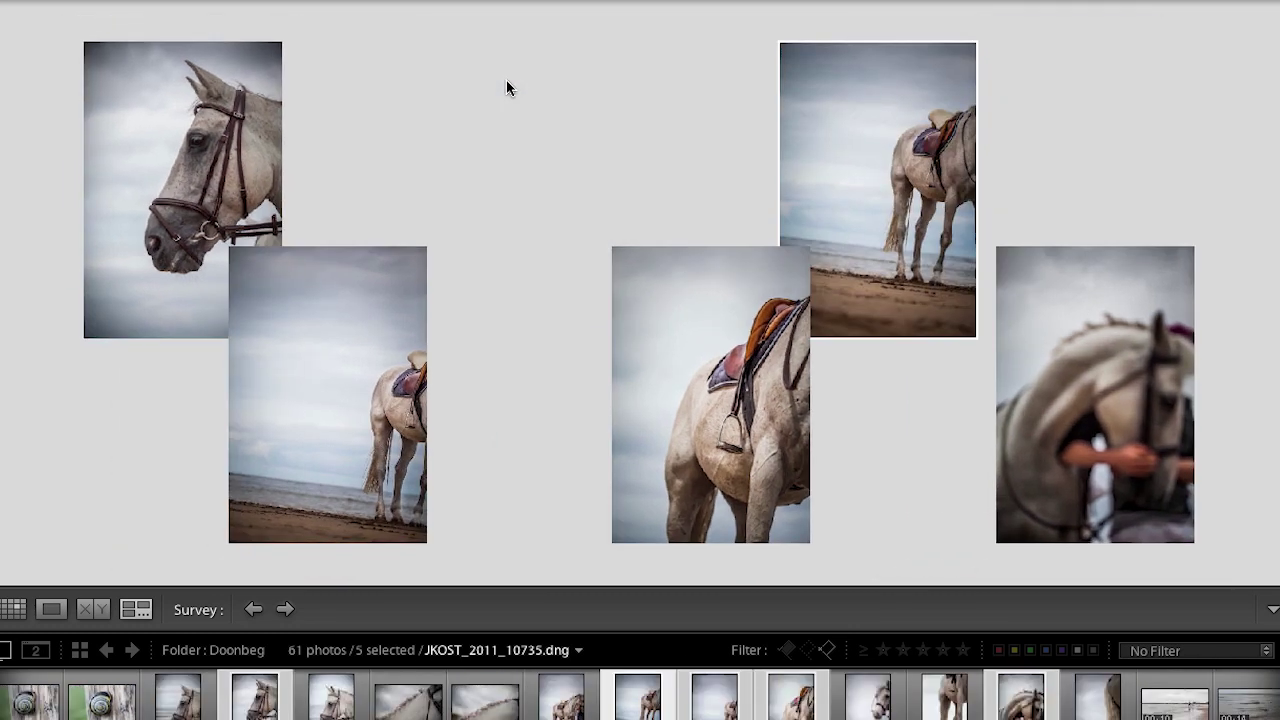
- Remove the second beach shot, JKOST_2011_10764, and the bowed-head horse photo from the survey
key(Right)
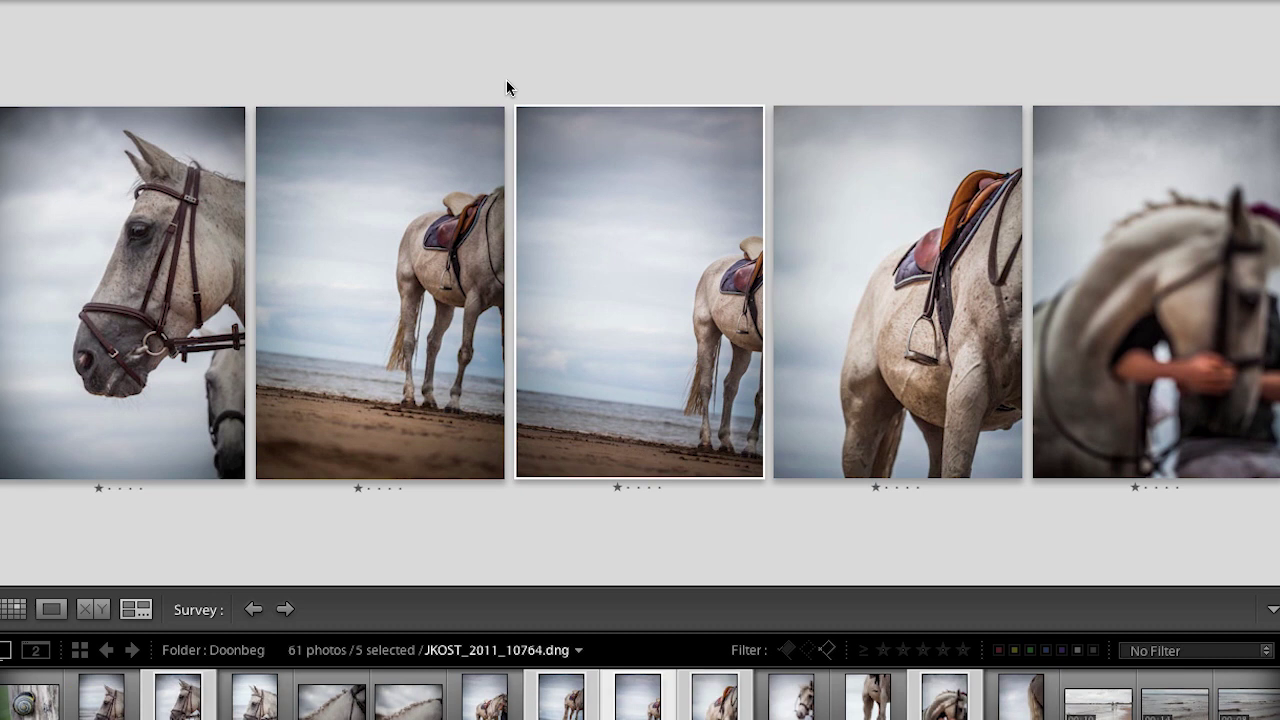
key(slash)
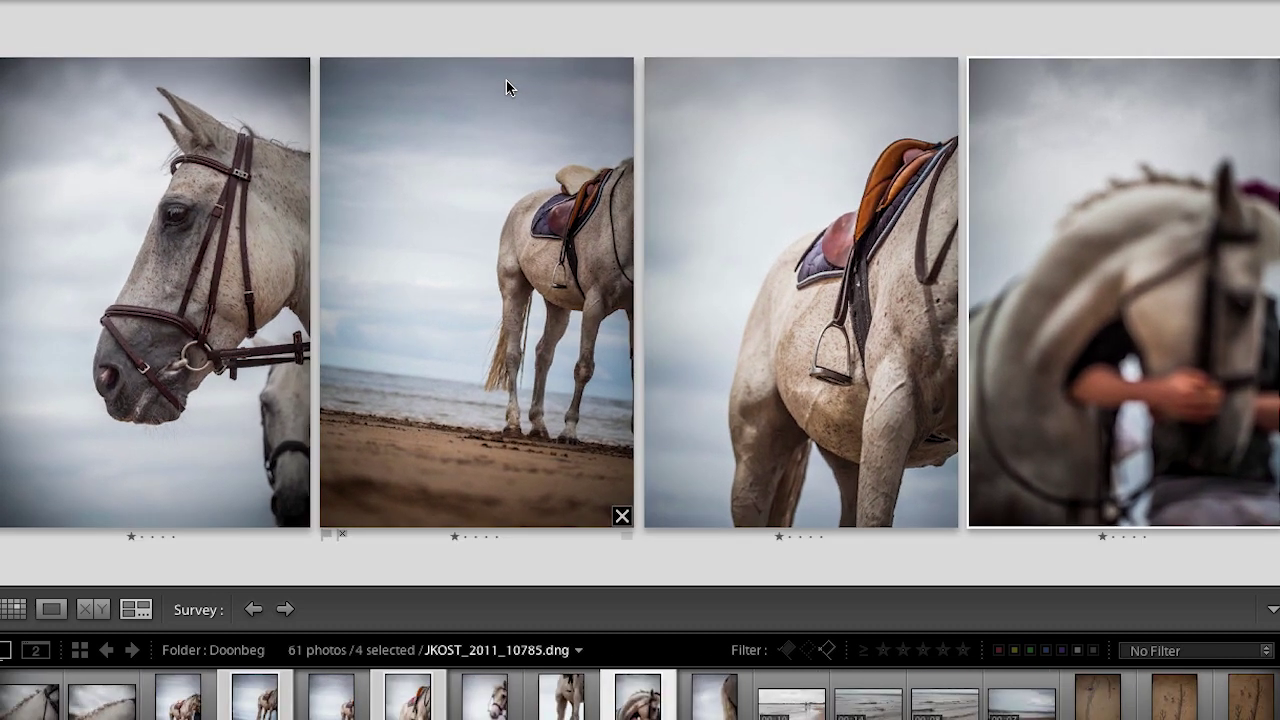
key(slash)
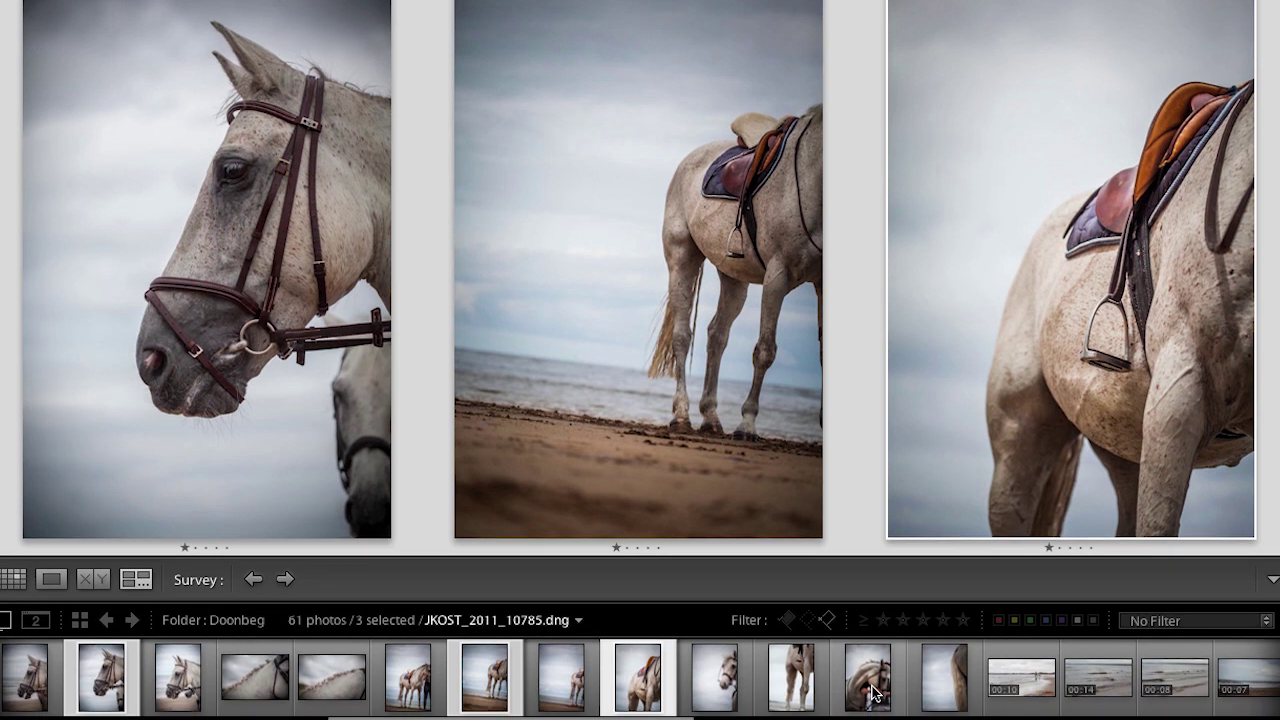
- Add the bowed-head horse photo back to the survey and remove the saddle close-up
super+click(867, 678)
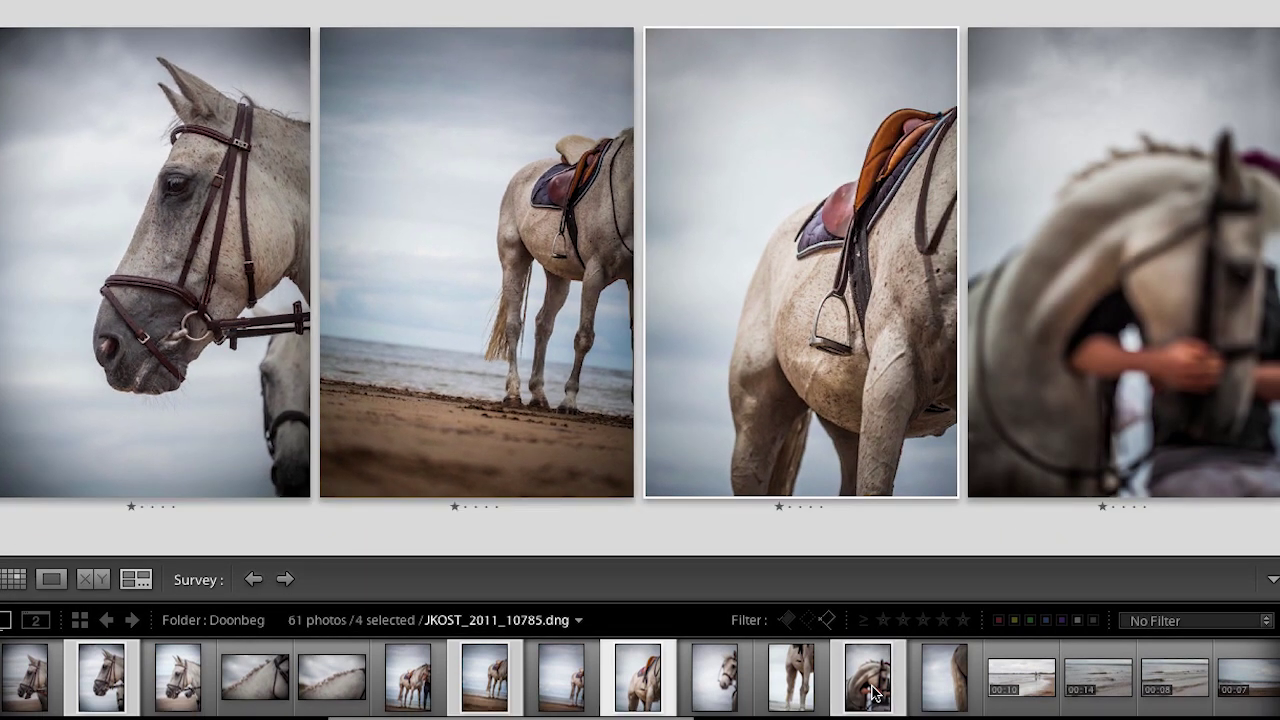
click(945, 485)
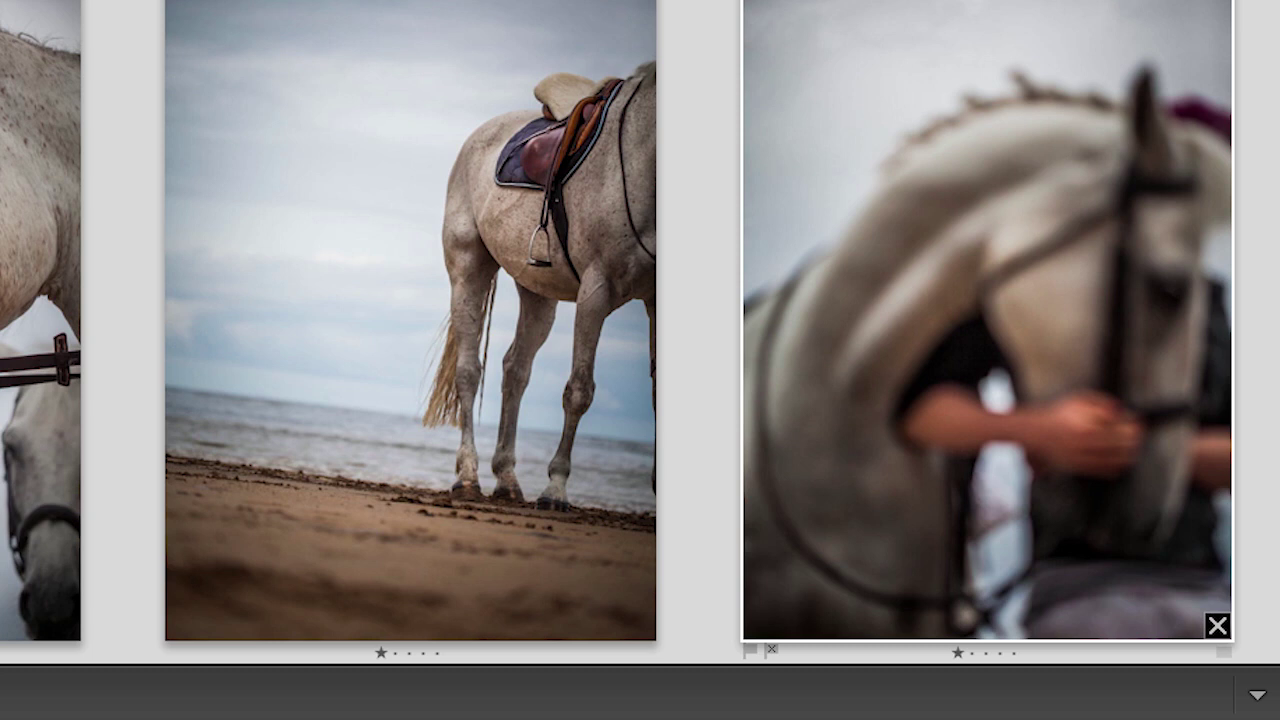
- Rate the bowed-head horse two stars, the saddled beach horse three and the head portrait two, and return to the grid
key(2)
click(466, 206)
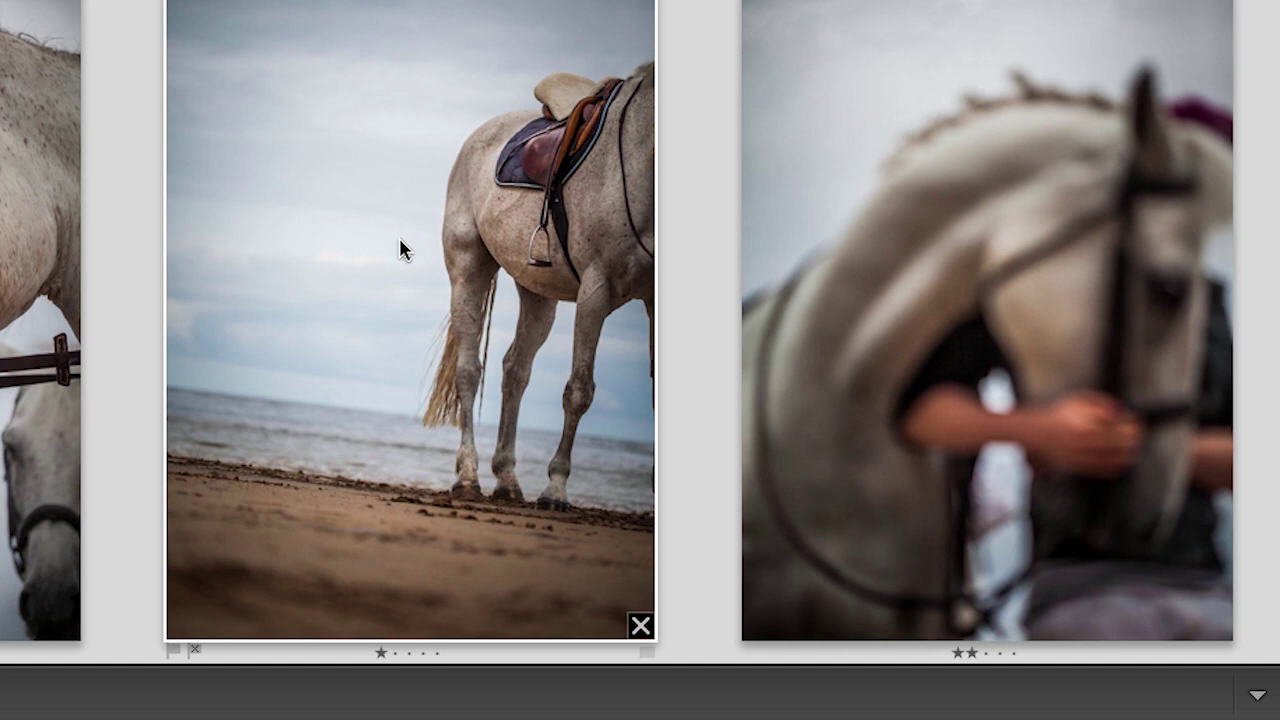
key(3)
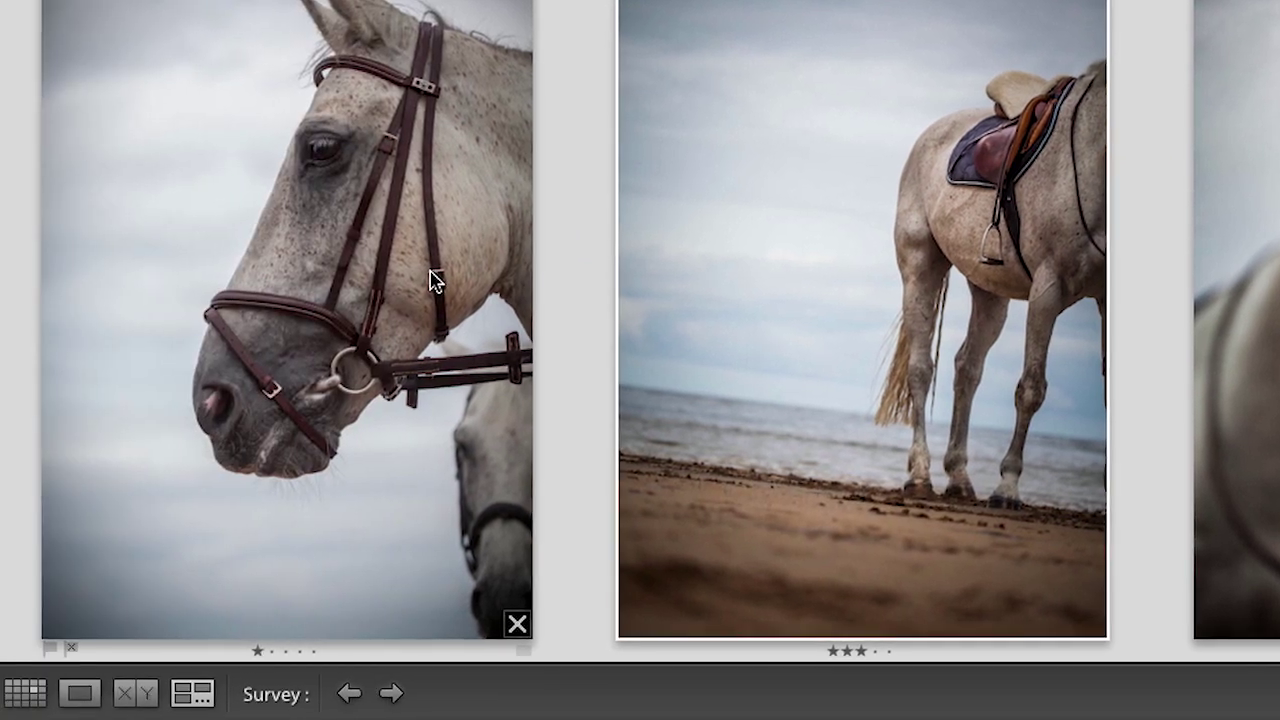
click(206, 280)
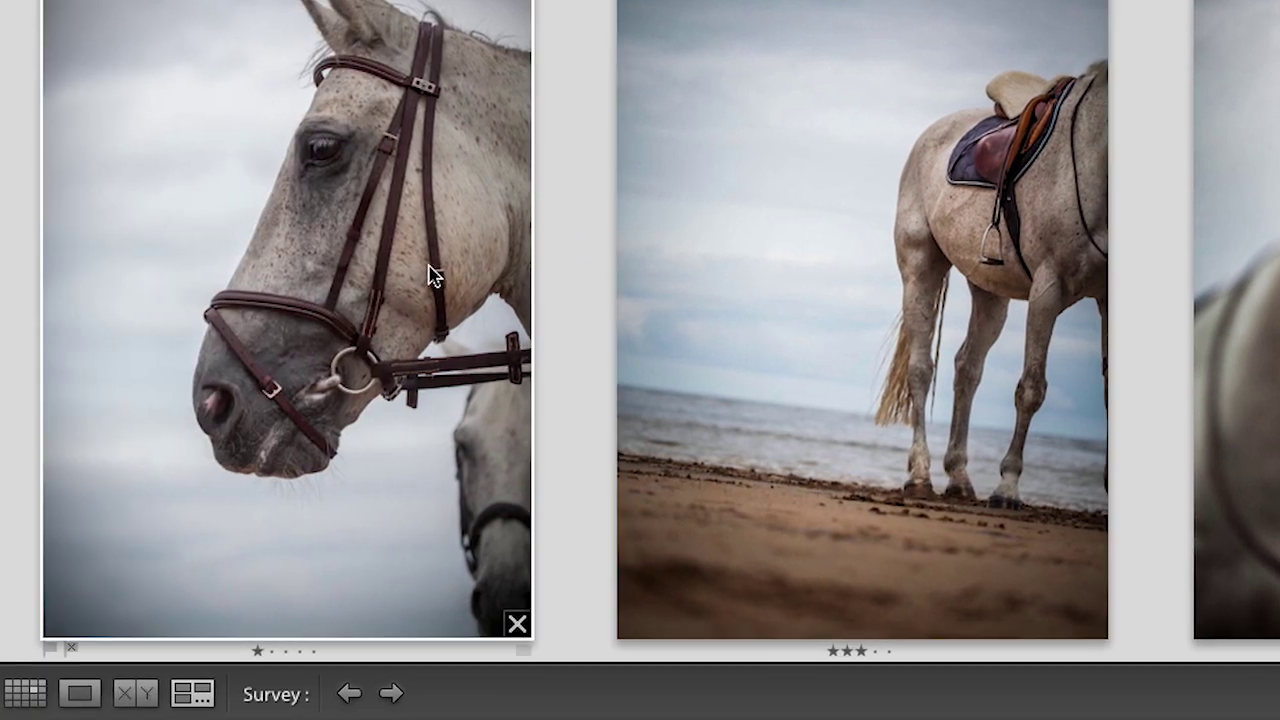
key(2)
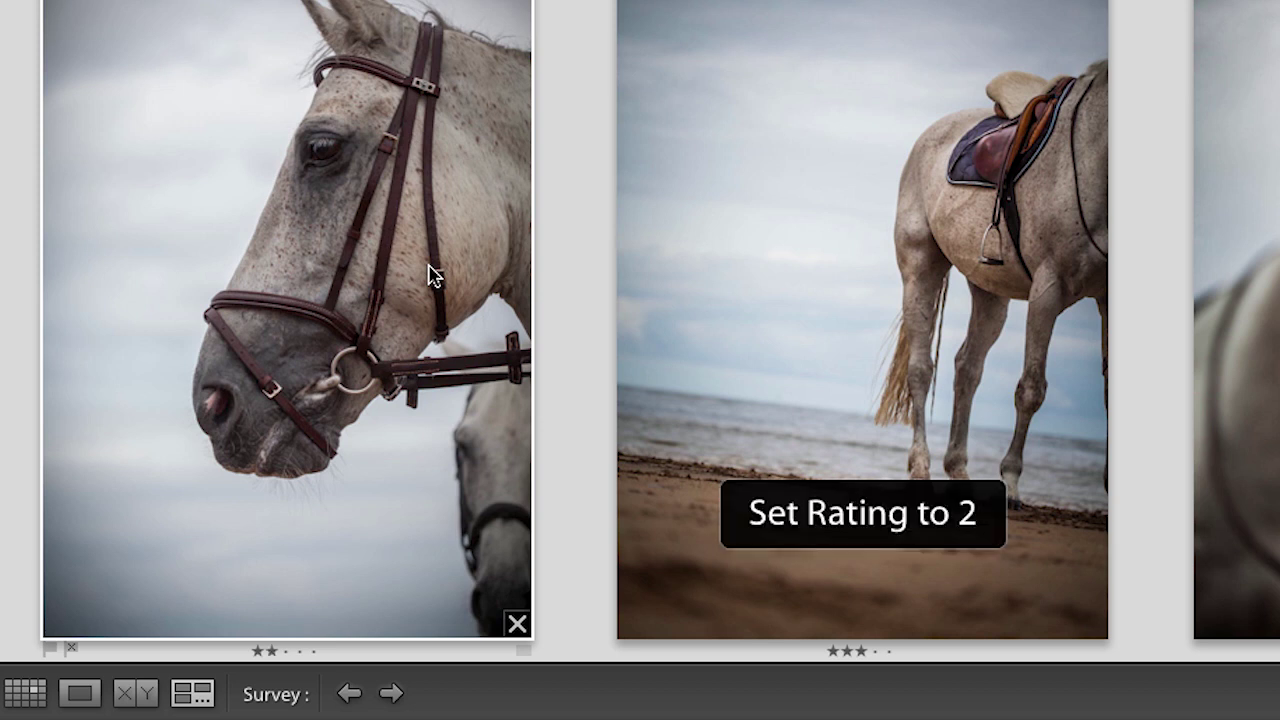
key(g)
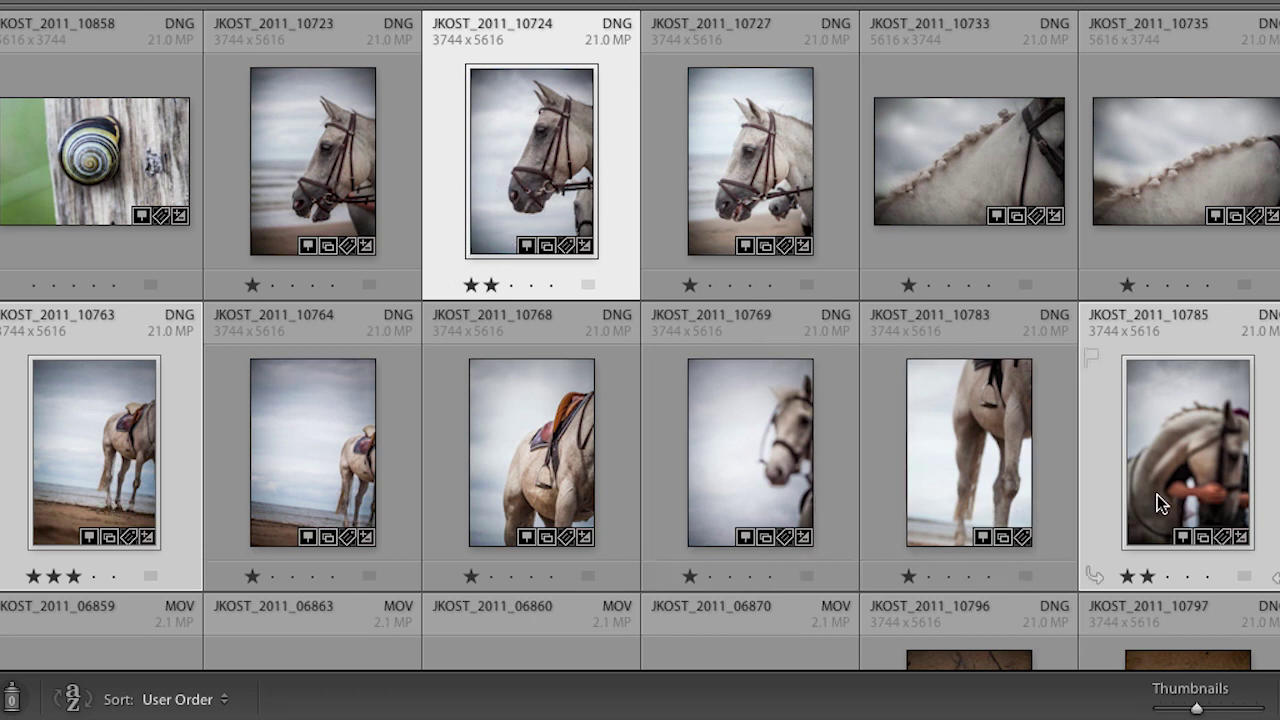
- Give the sand-pattern photos JKOST_2011_10799 and JKOST_2011_10801 a one-star rating
scroll(692, 422, down, 3)
scroll(692, 422, down, 4)
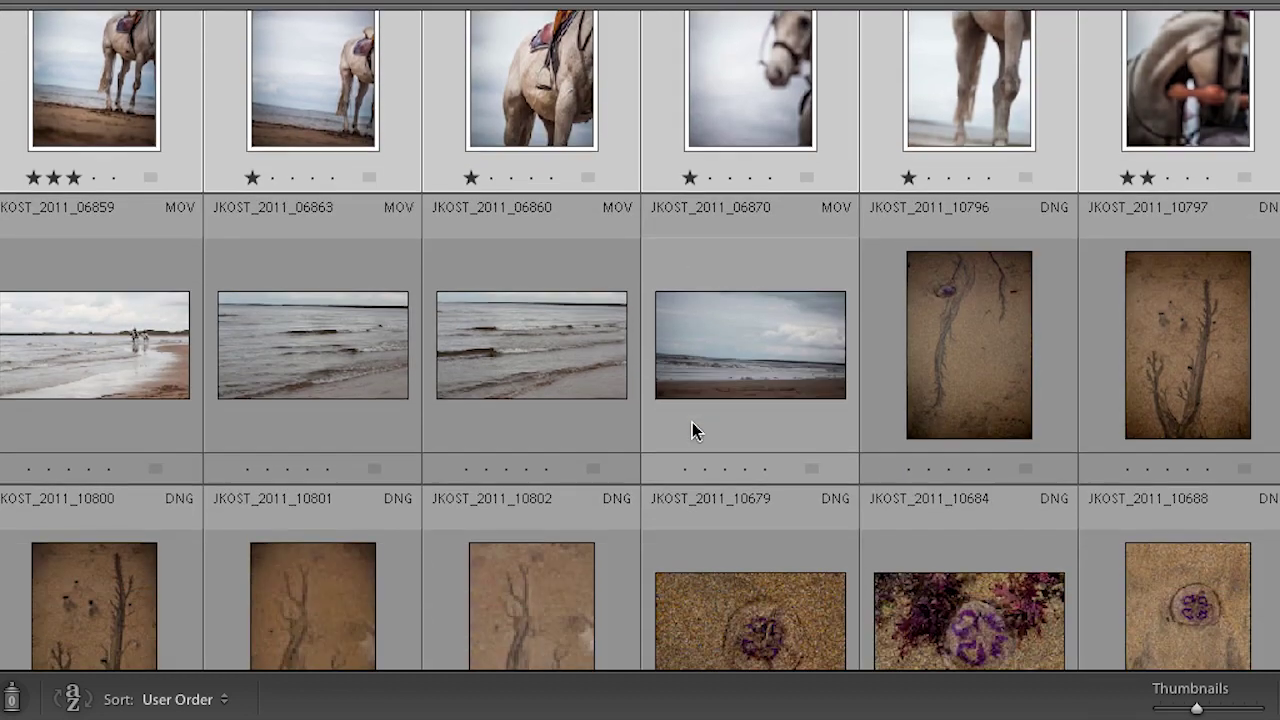
key(j)
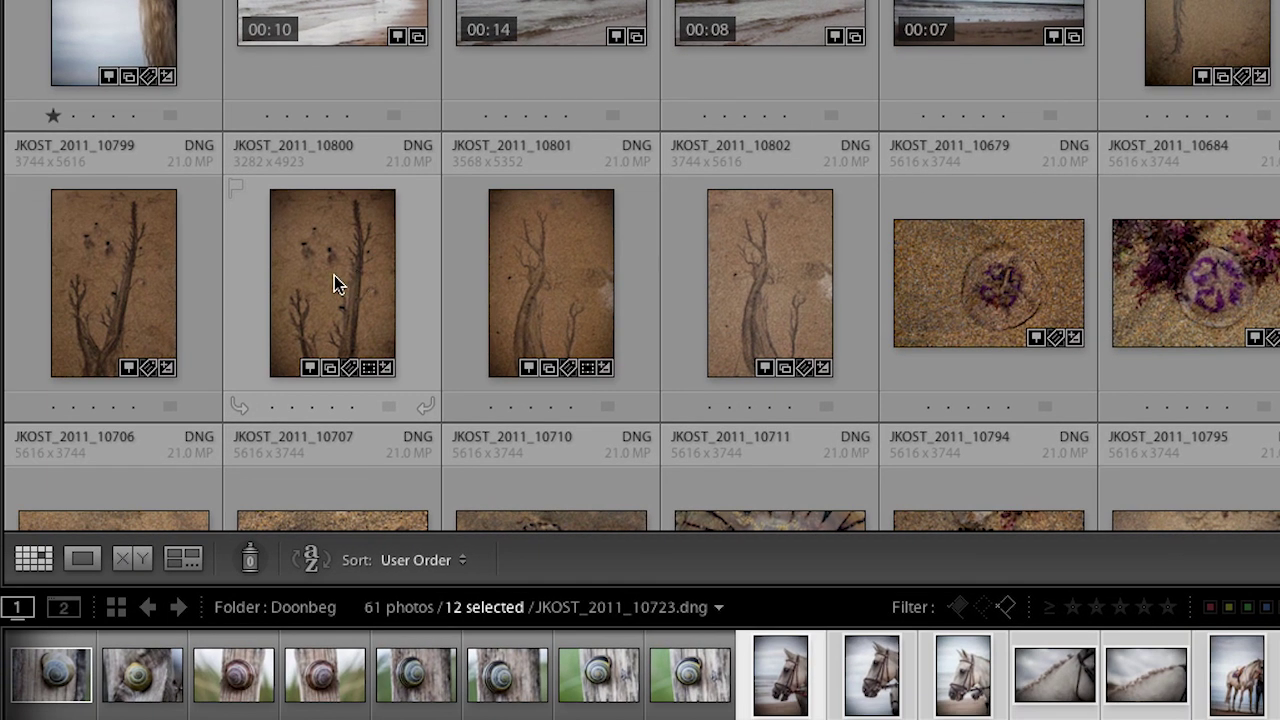
click(150, 296)
key(1)
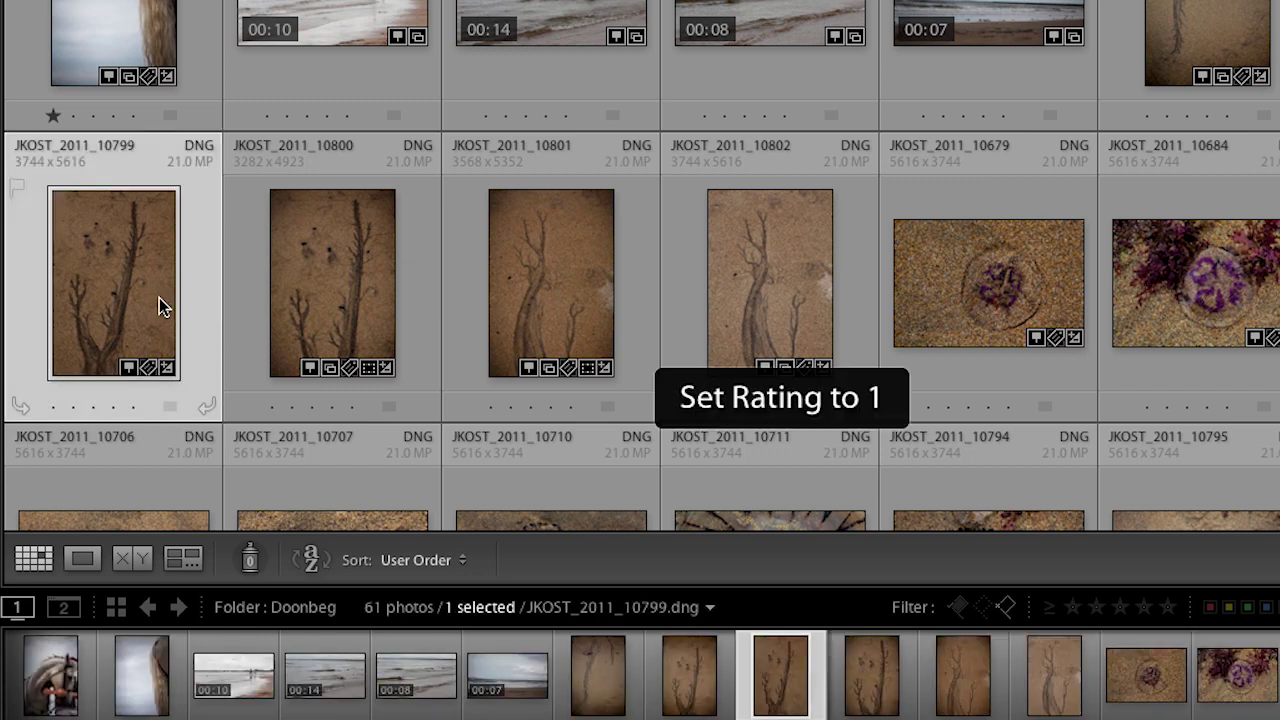
click(530, 291)
key(1)
- Paint a one-star rating with the Painter tool onto jellyfish photos JKOST_2011_10707, JKOST_2011_10710 and JKOST_2011_10794
scroll(531, 296, down, 3)
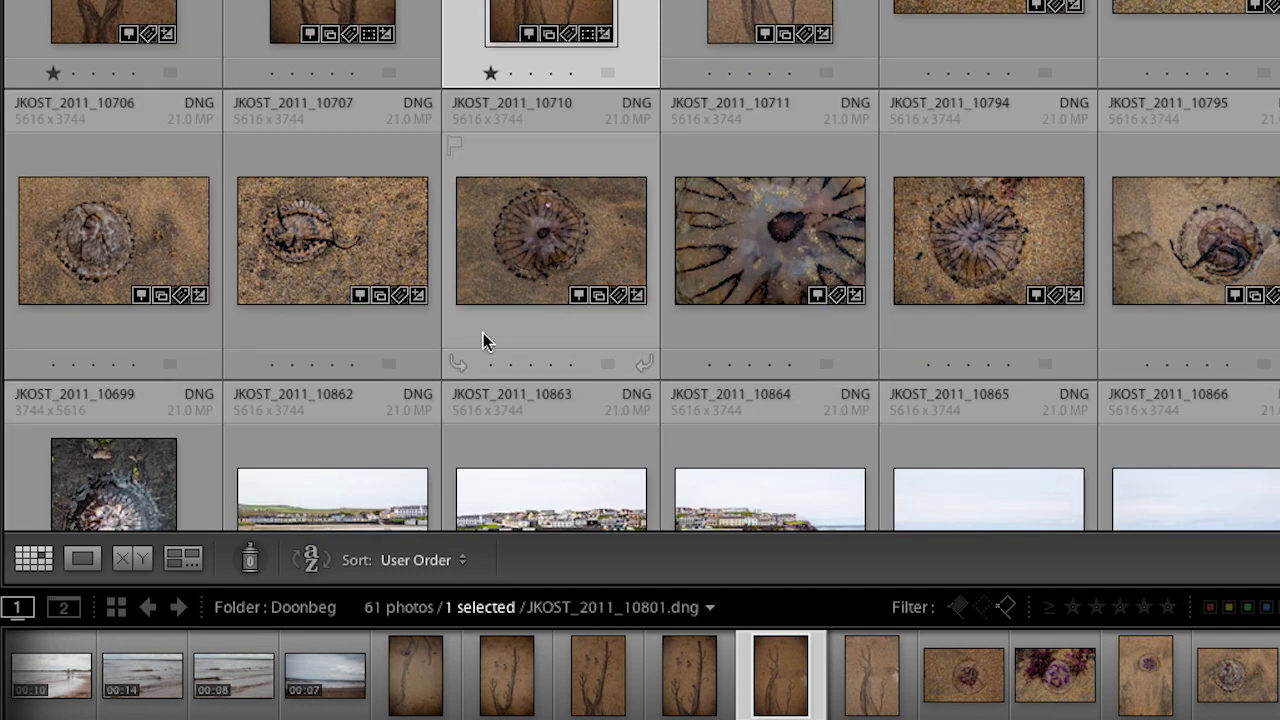
click(256, 566)
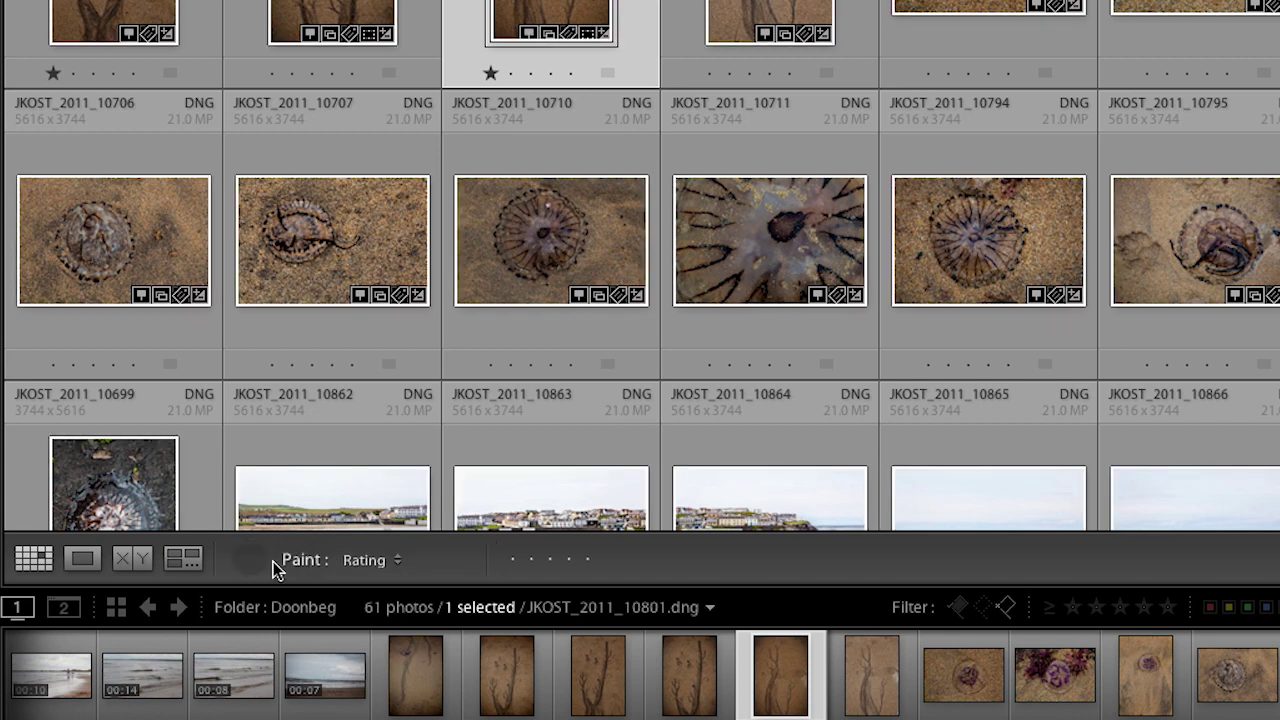
click(364, 562)
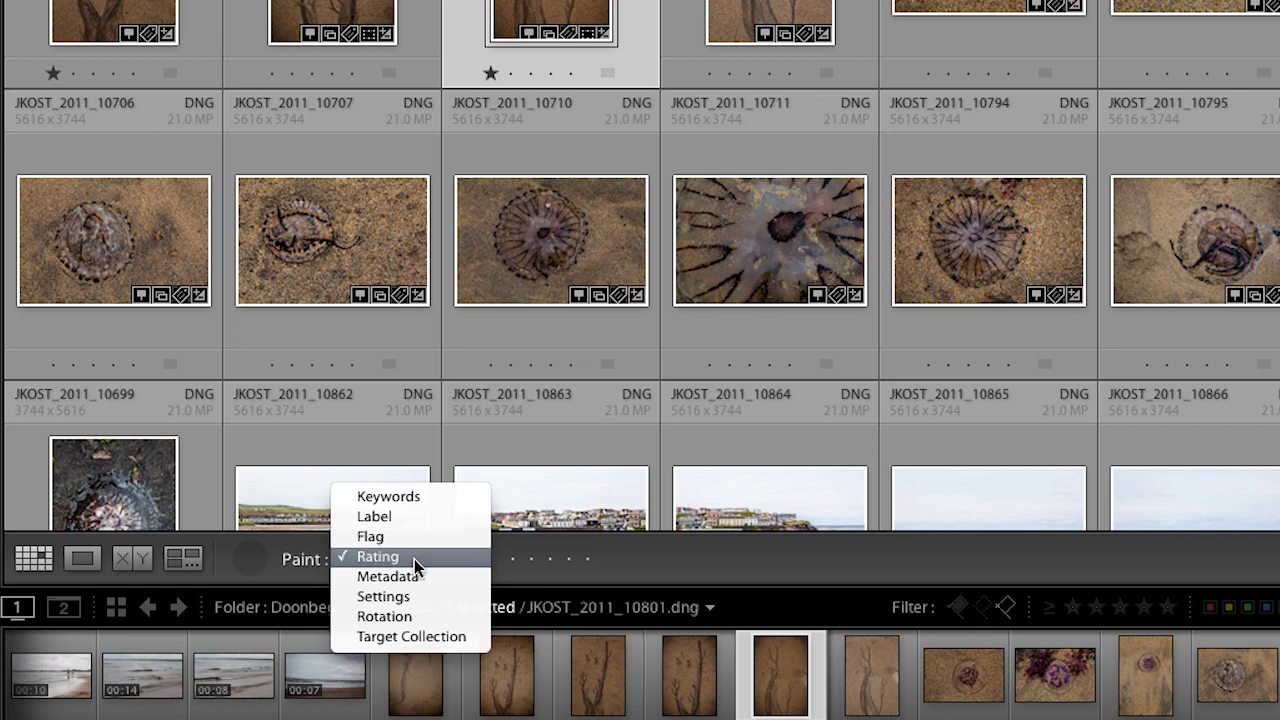
click(414, 559)
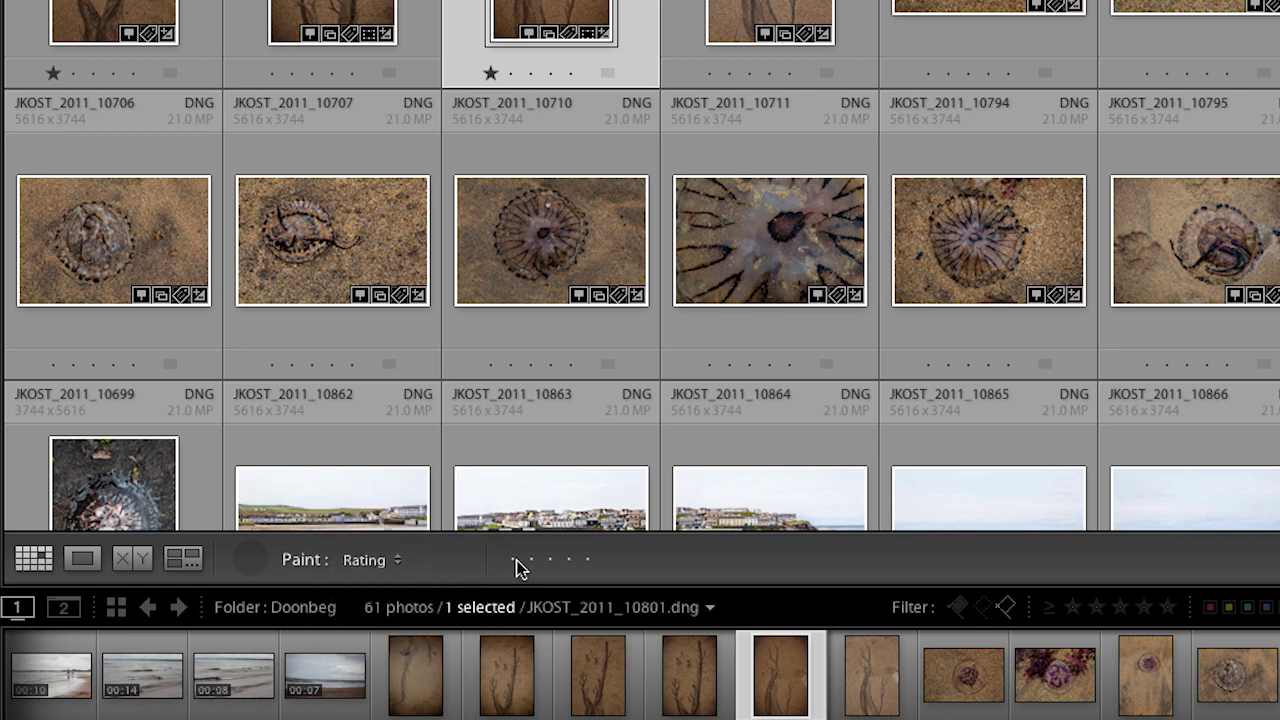
click(320, 240)
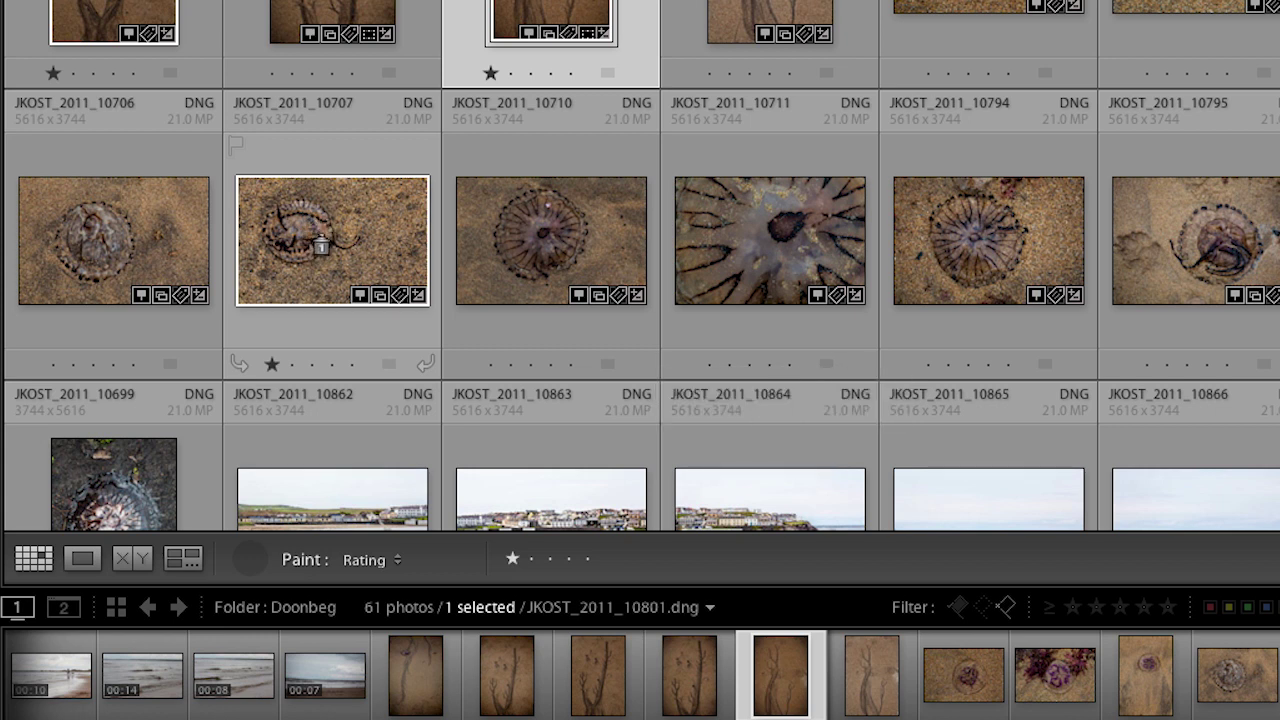
click(531, 247)
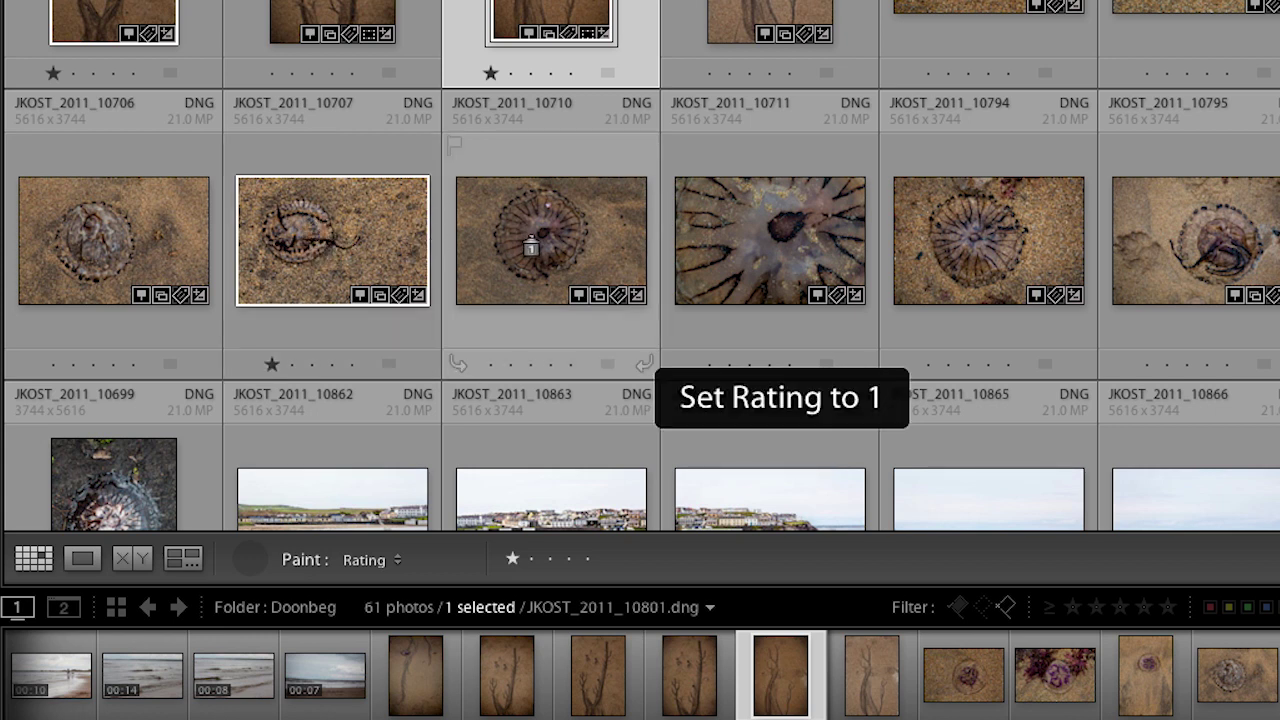
click(996, 247)
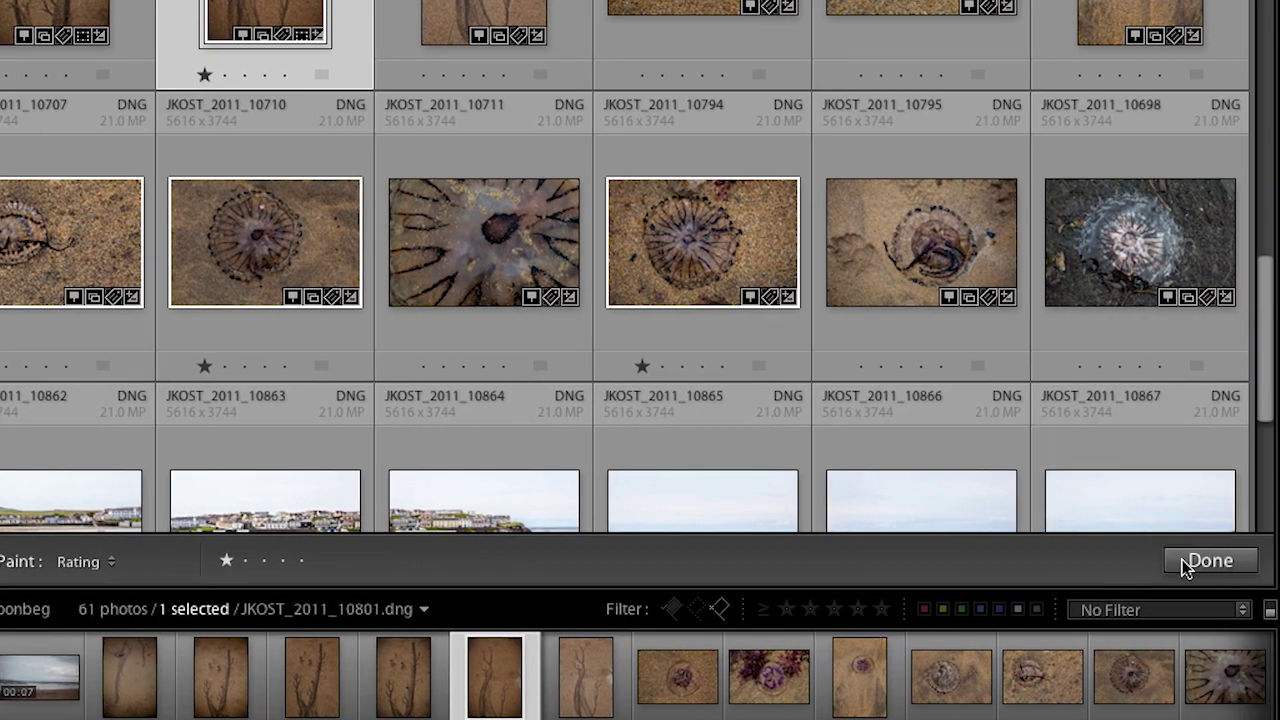
click(1209, 561)
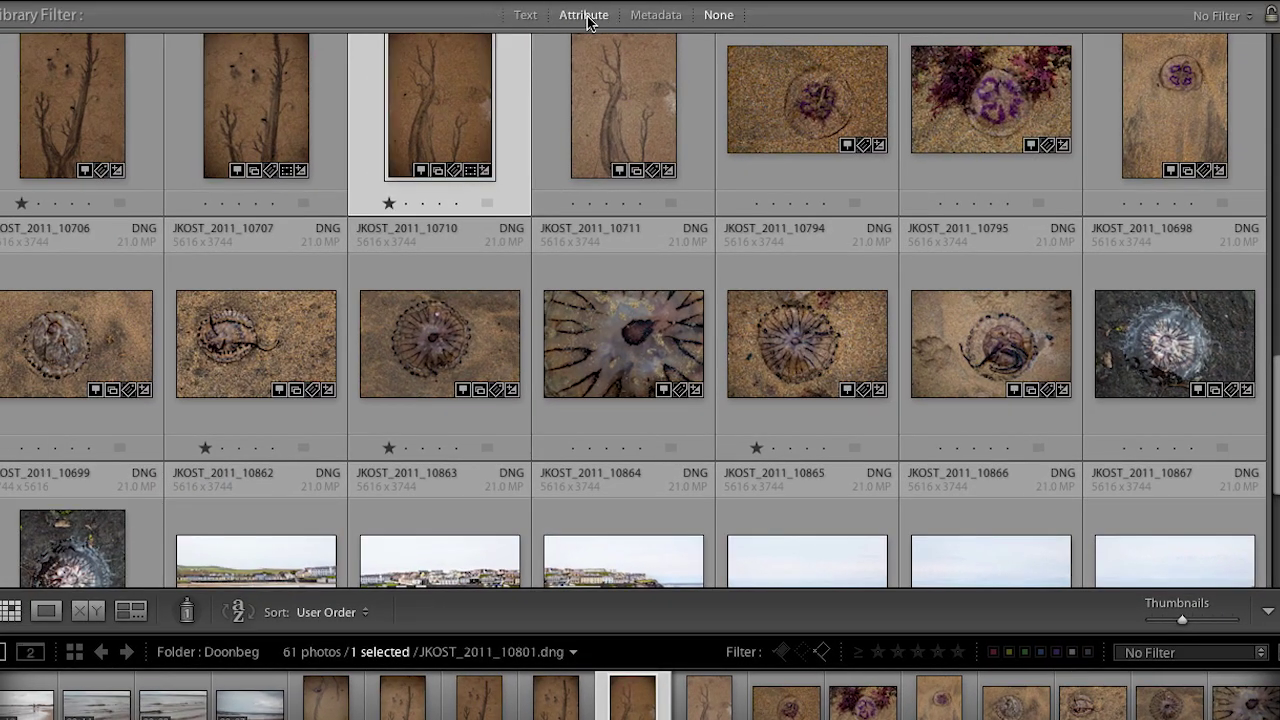
- Filter the folder by attribute, without the rejected-flag criterion, to photos rated one star or higher, and review them
click(584, 15)
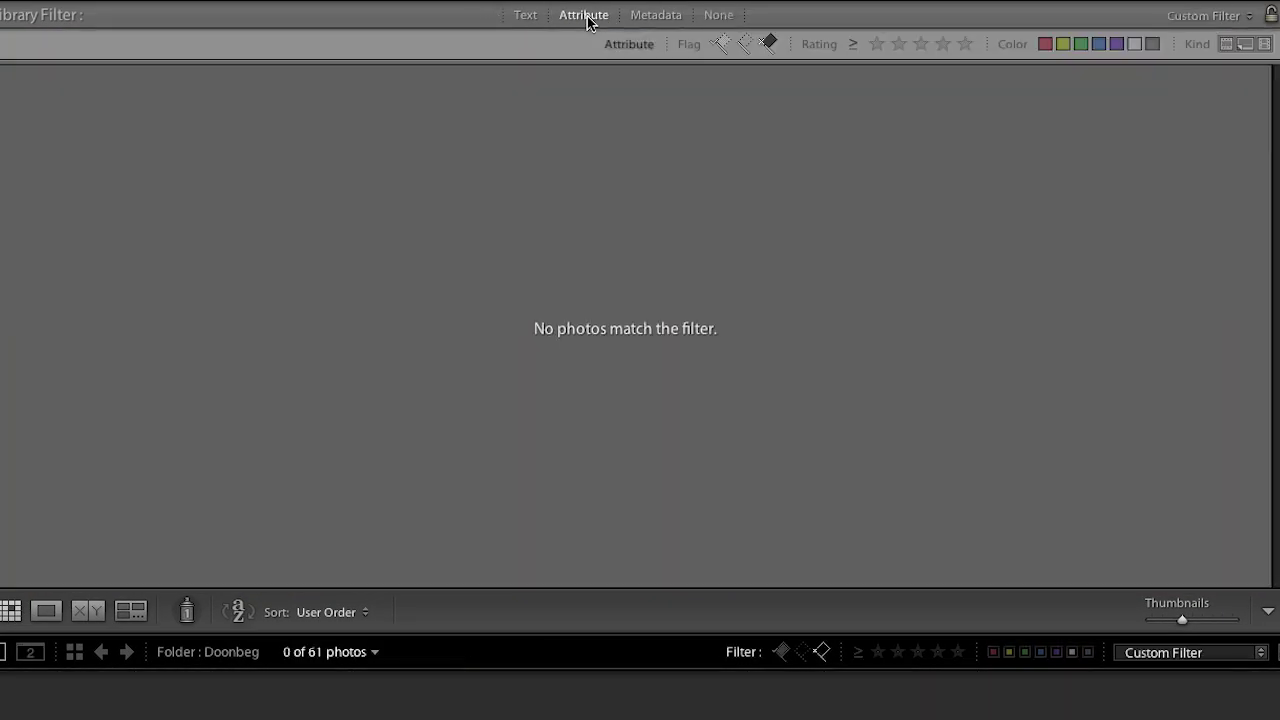
click(768, 45)
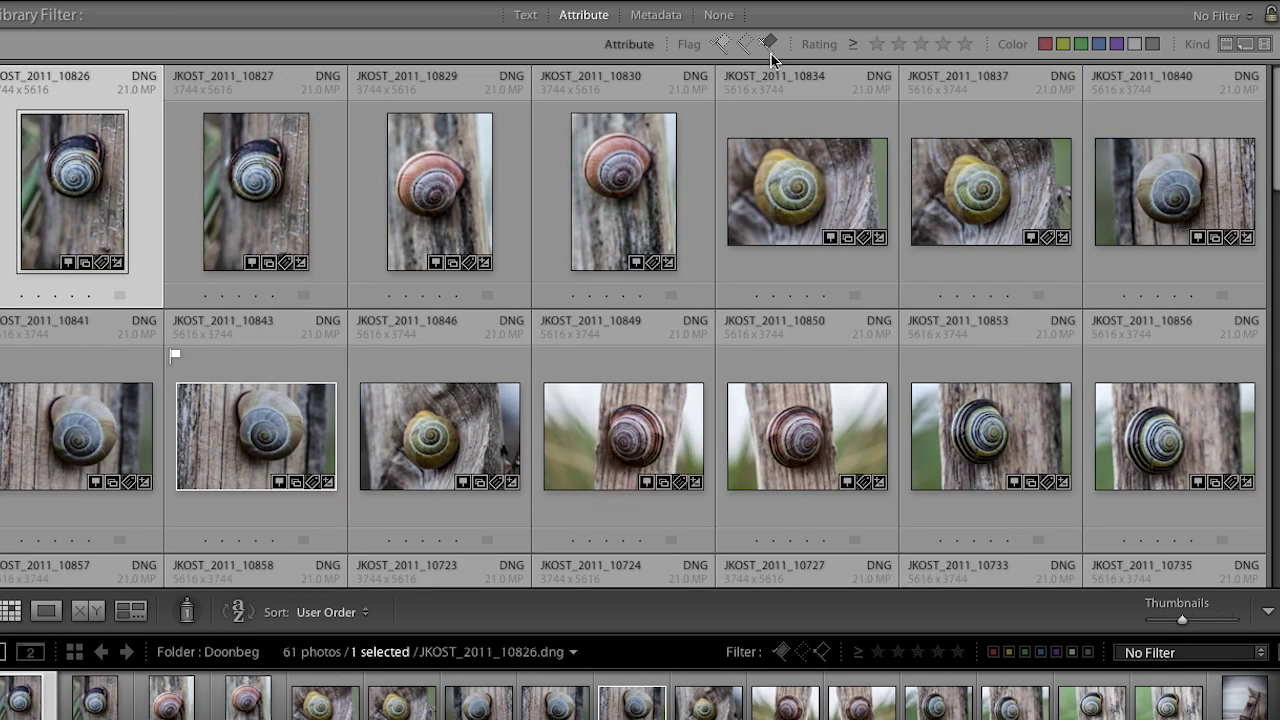
click(877, 45)
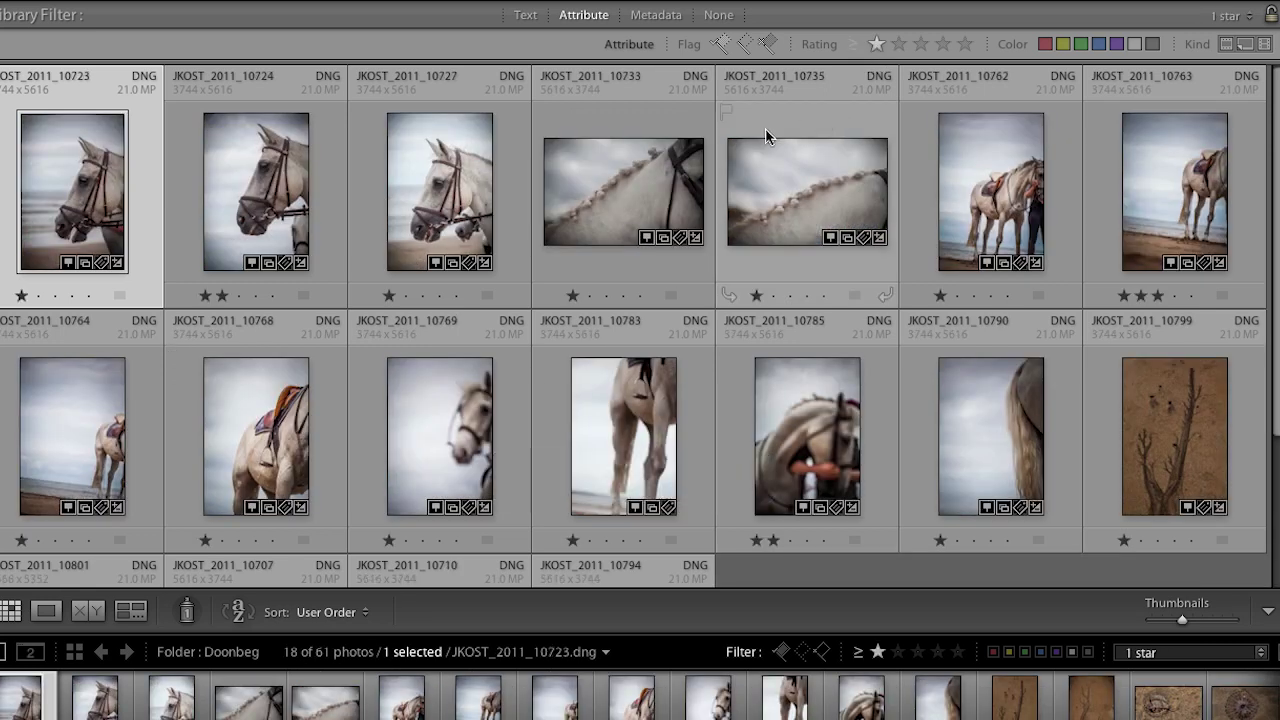
scroll(770, 156, down, 3)
scroll(770, 166, up, 5)
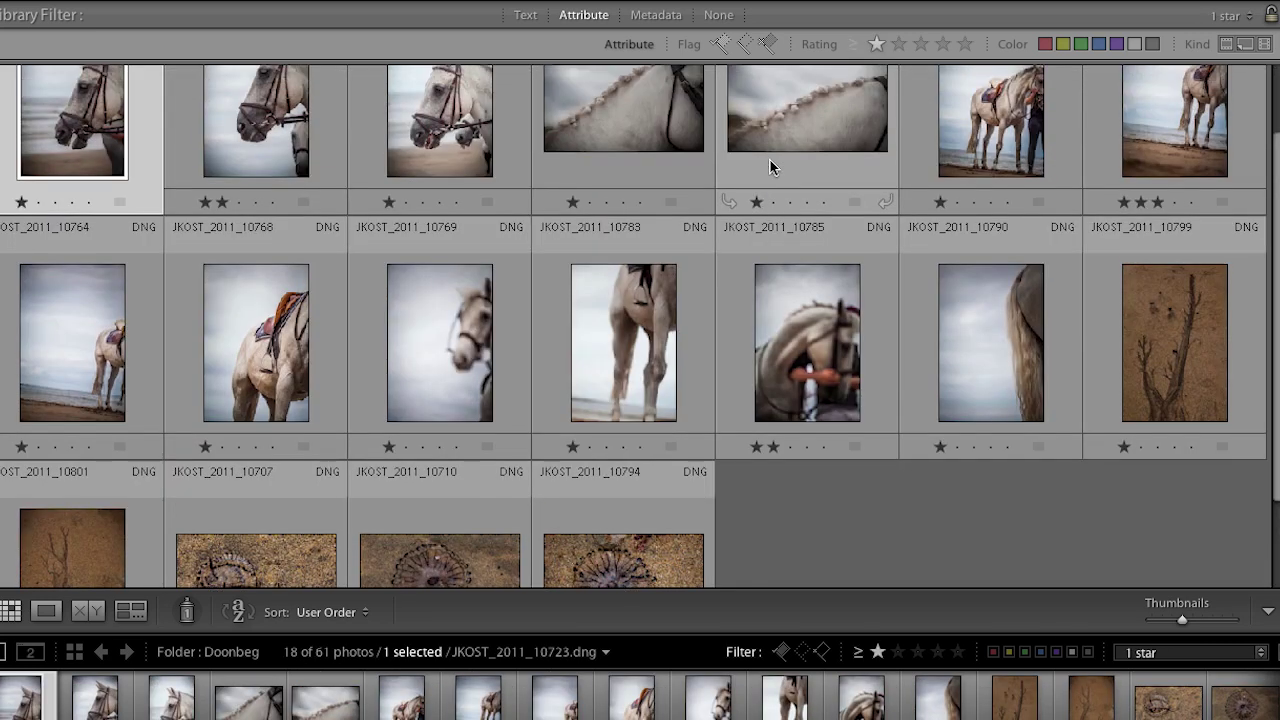
- Narrow the filter to photos rated exactly two stars
click(899, 45)
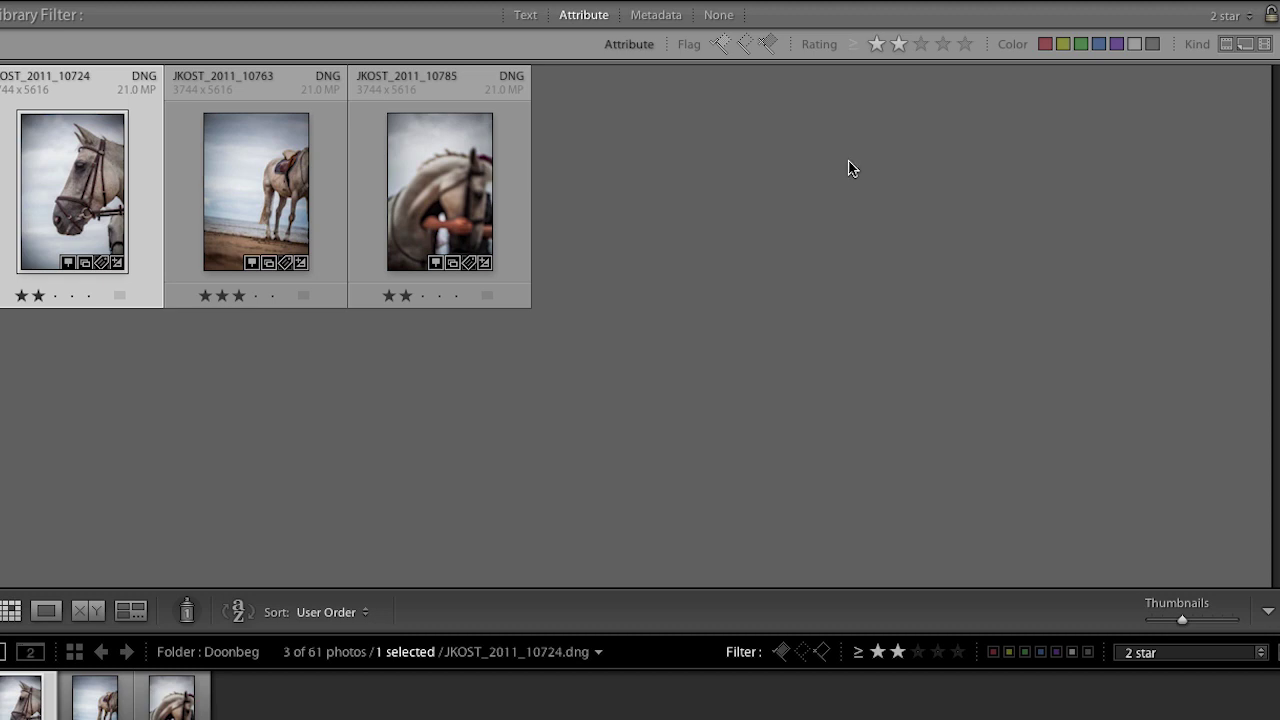
click(853, 45)
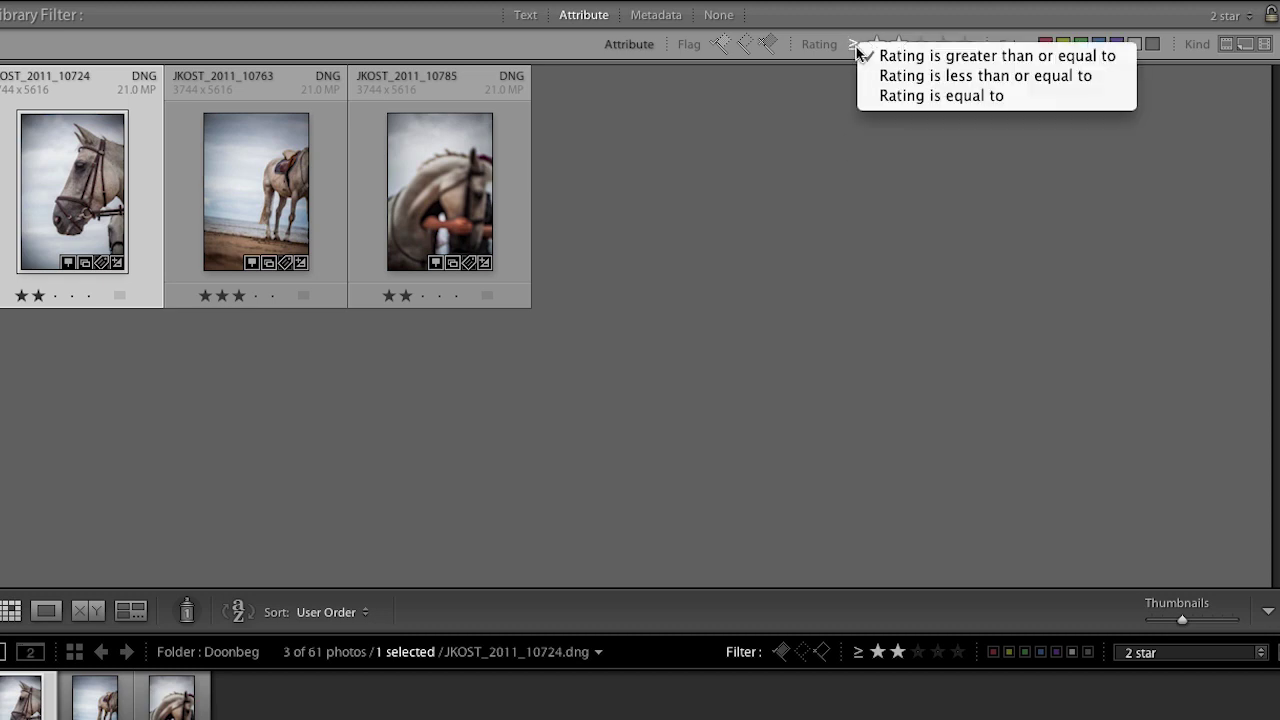
click(957, 96)
- Set the rating filter back to two stars or higher, and turn the library filter off
click(852, 45)
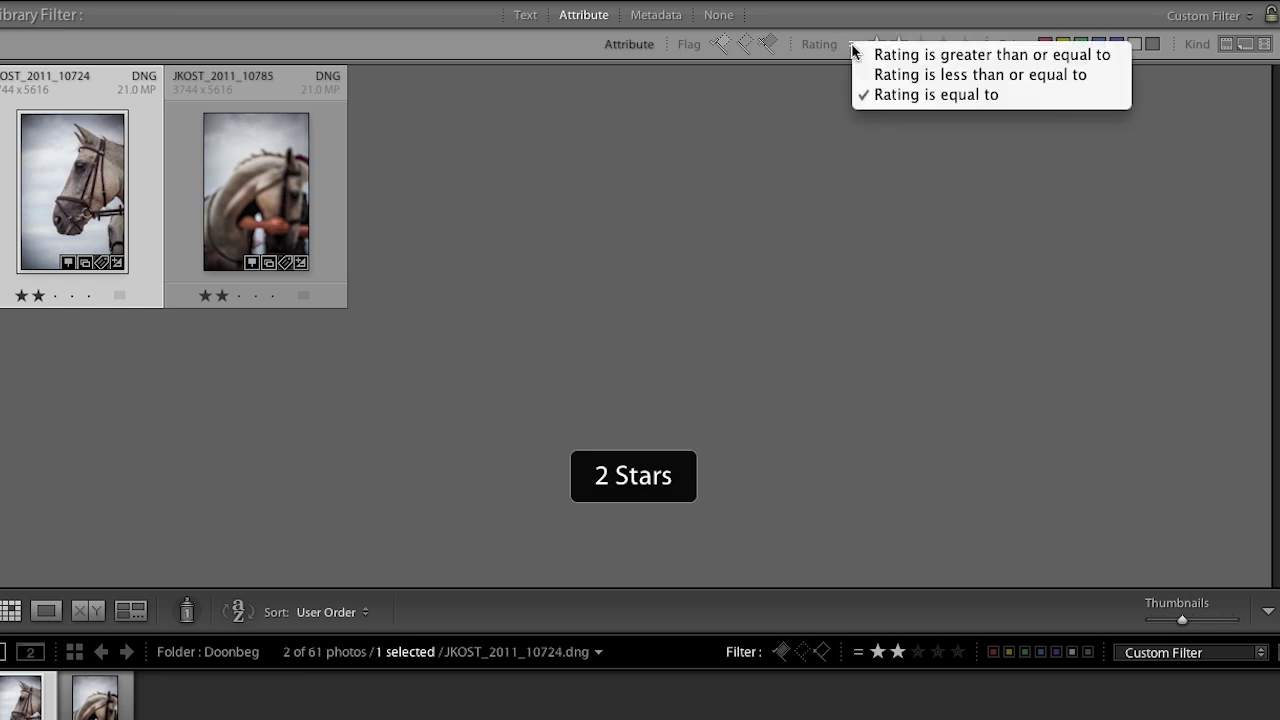
click(862, 55)
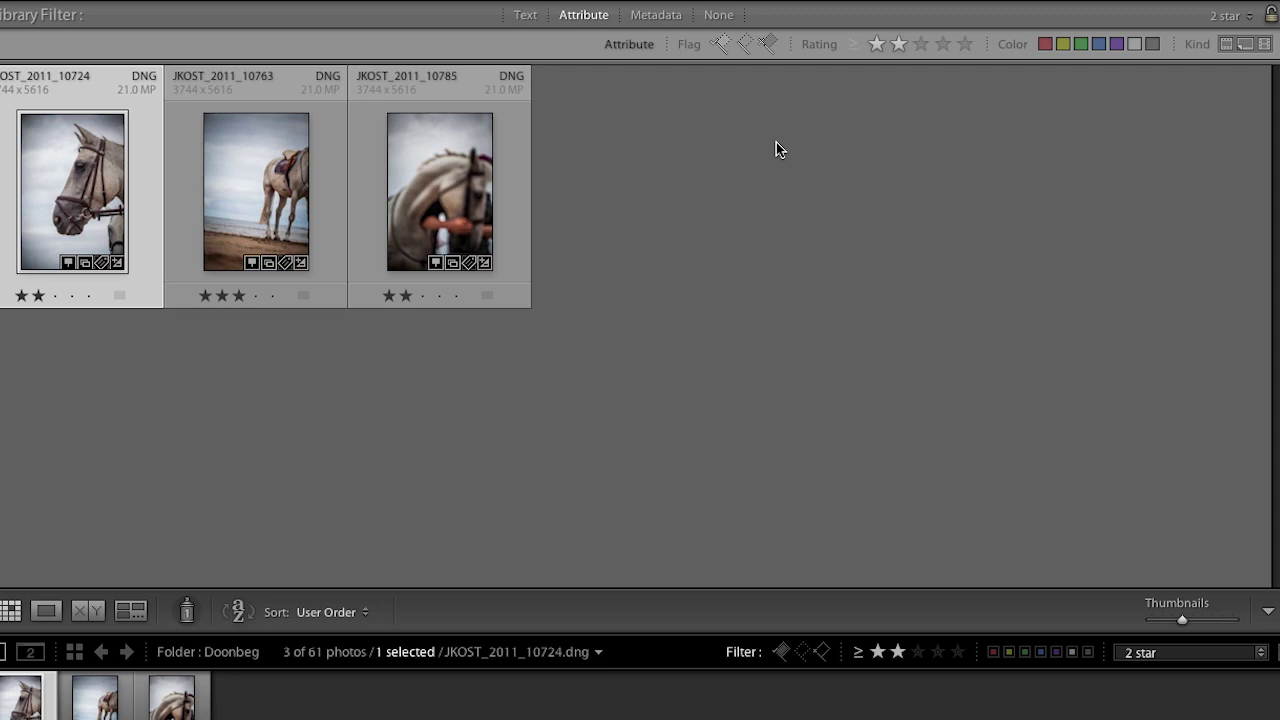
click(722, 16)
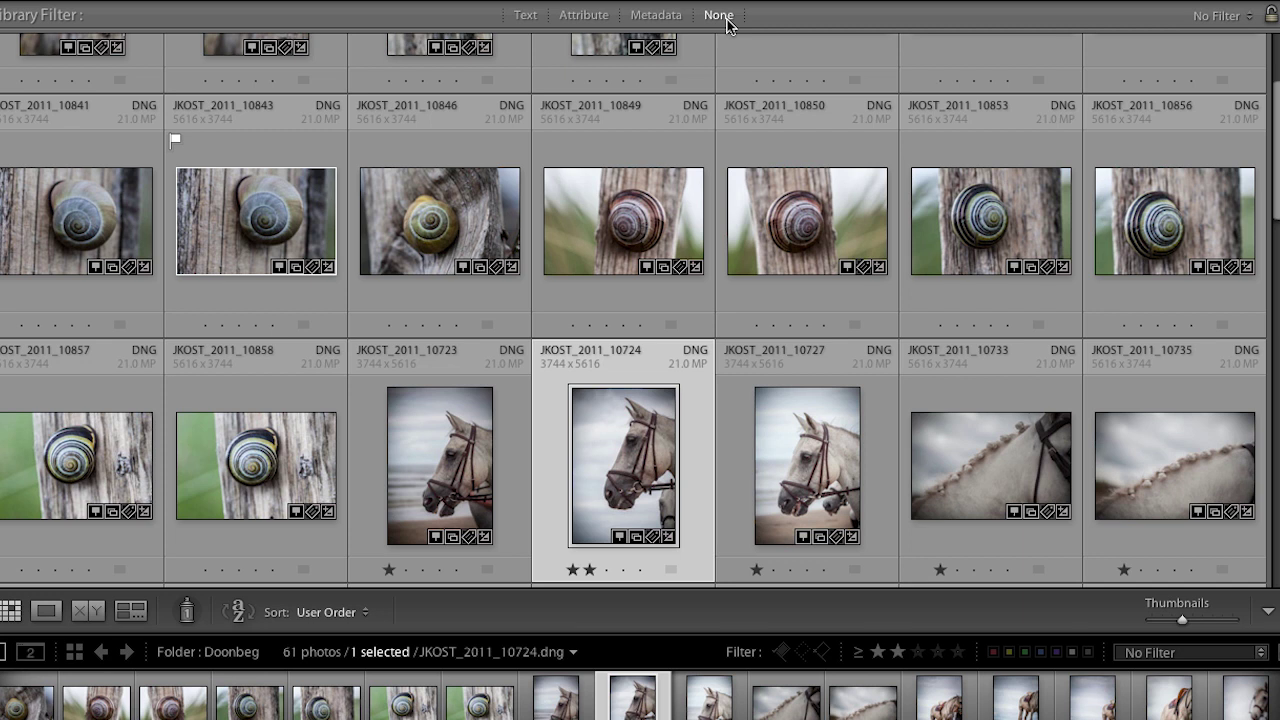
- Reveal the library's side areas with Folders collapsed and Collections expanded, and shrink the grid thumbnails by two steps
key(Tab)
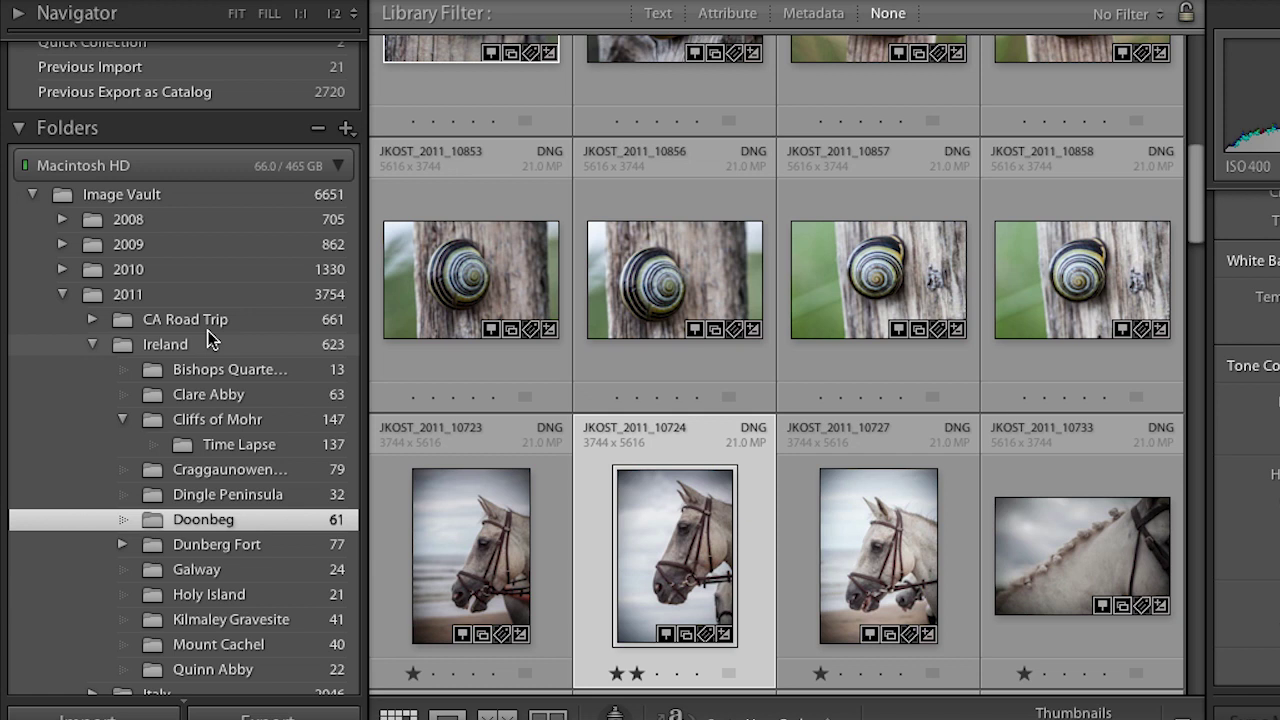
click(186, 135)
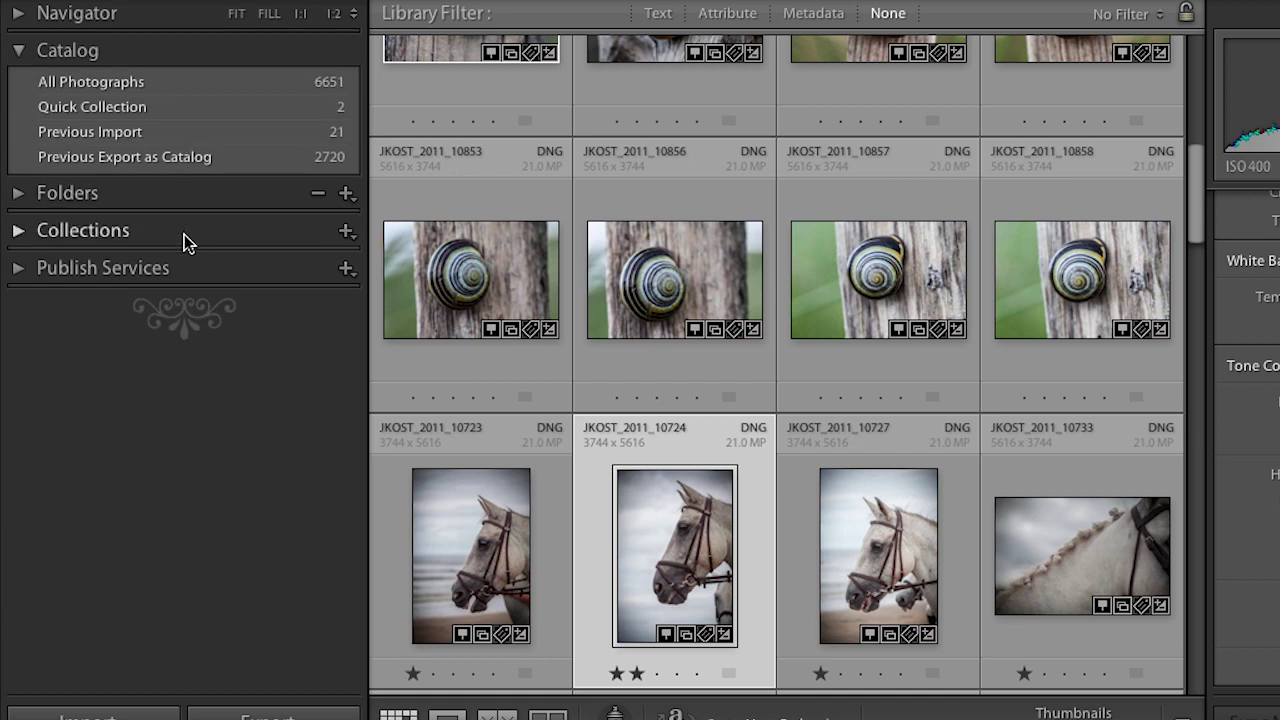
click(18, 231)
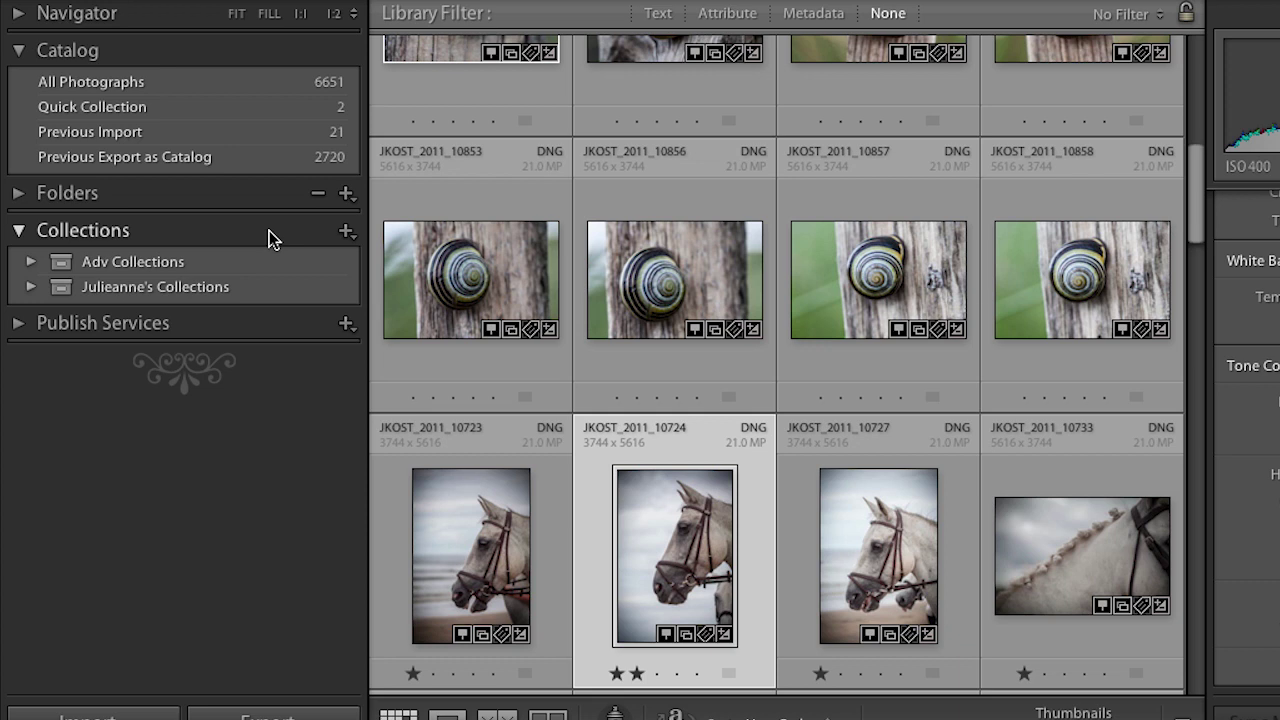
key(minus)
key(minus)
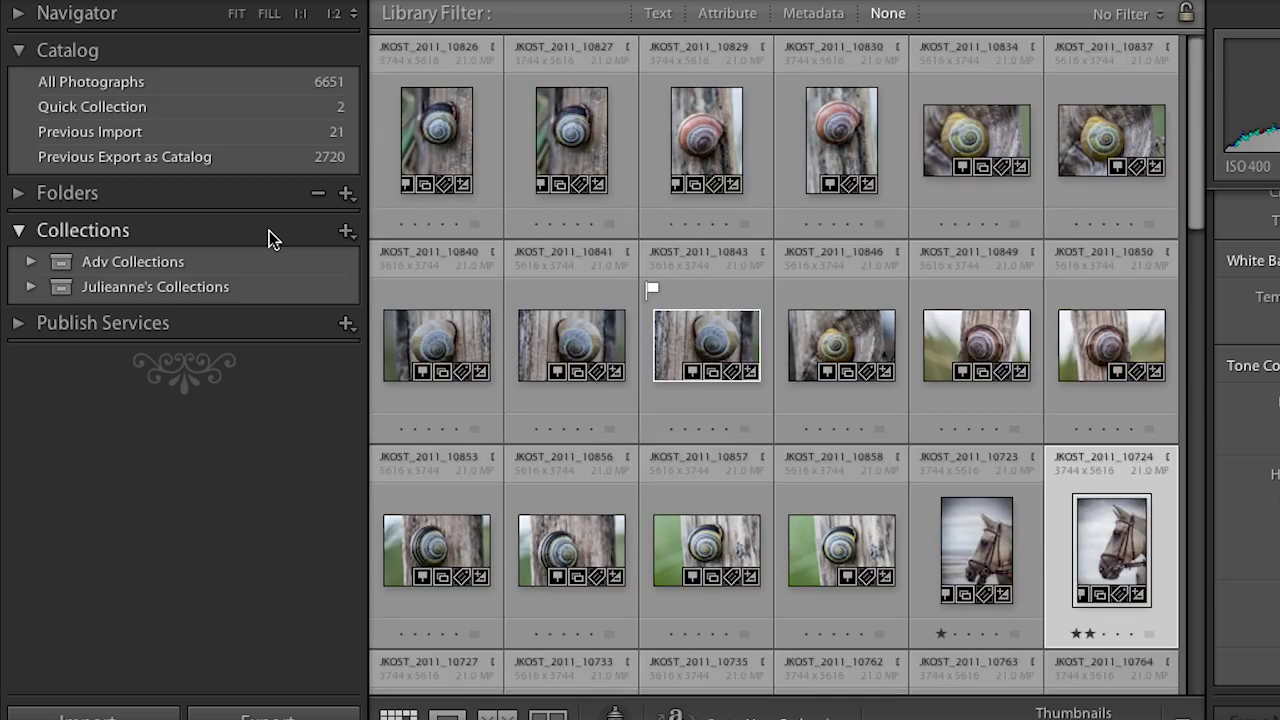
- Create a top-level collection set named Ireland
click(346, 232)
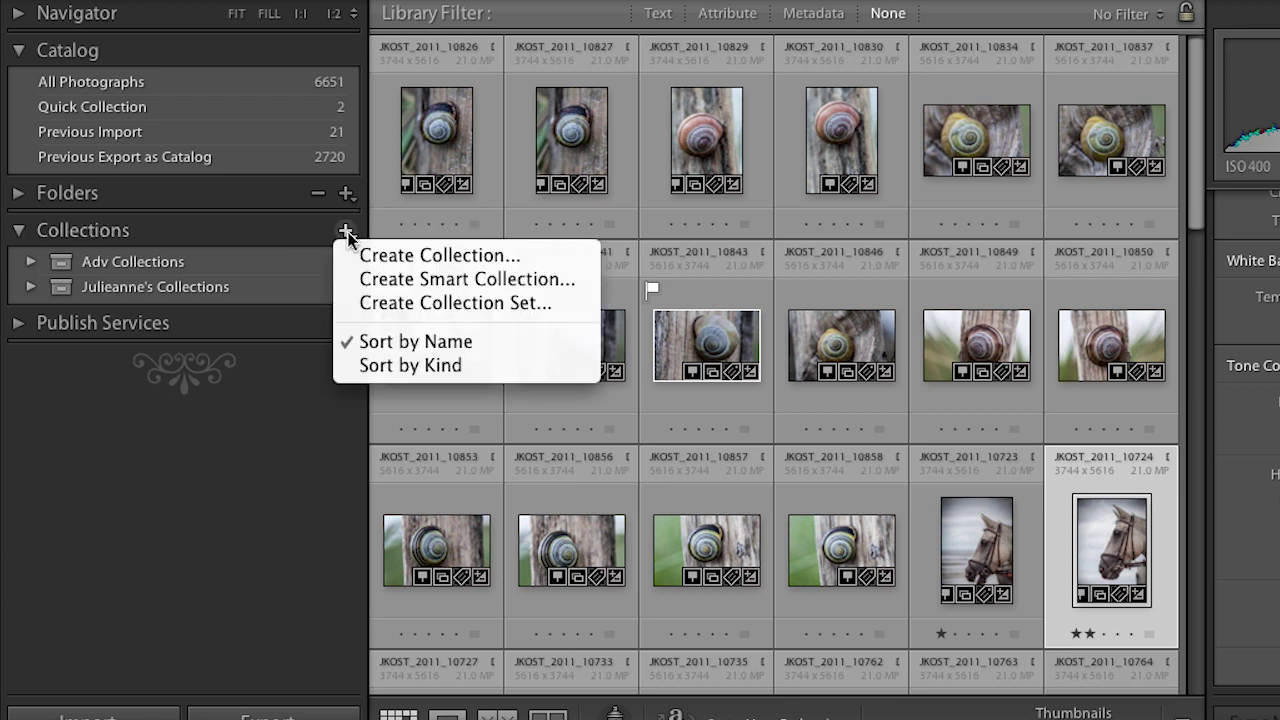
click(381, 302)
key(BackSpace)
text(Ireland)
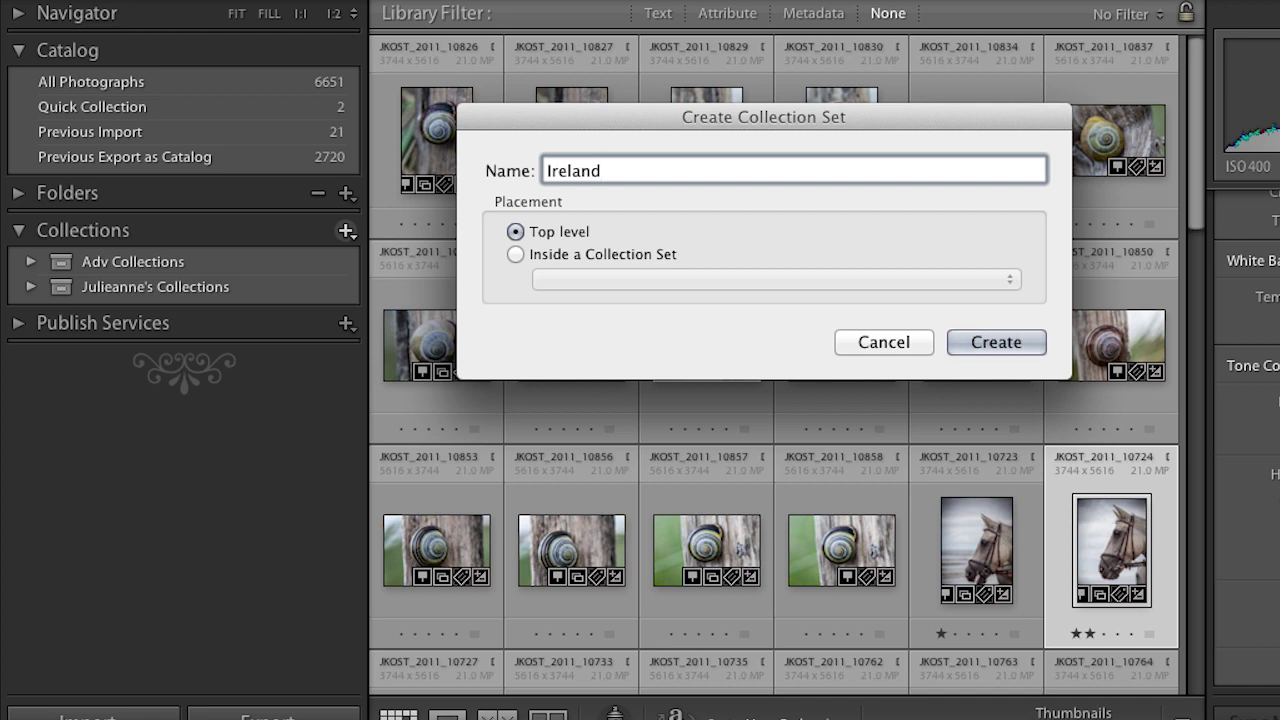
click(999, 341)
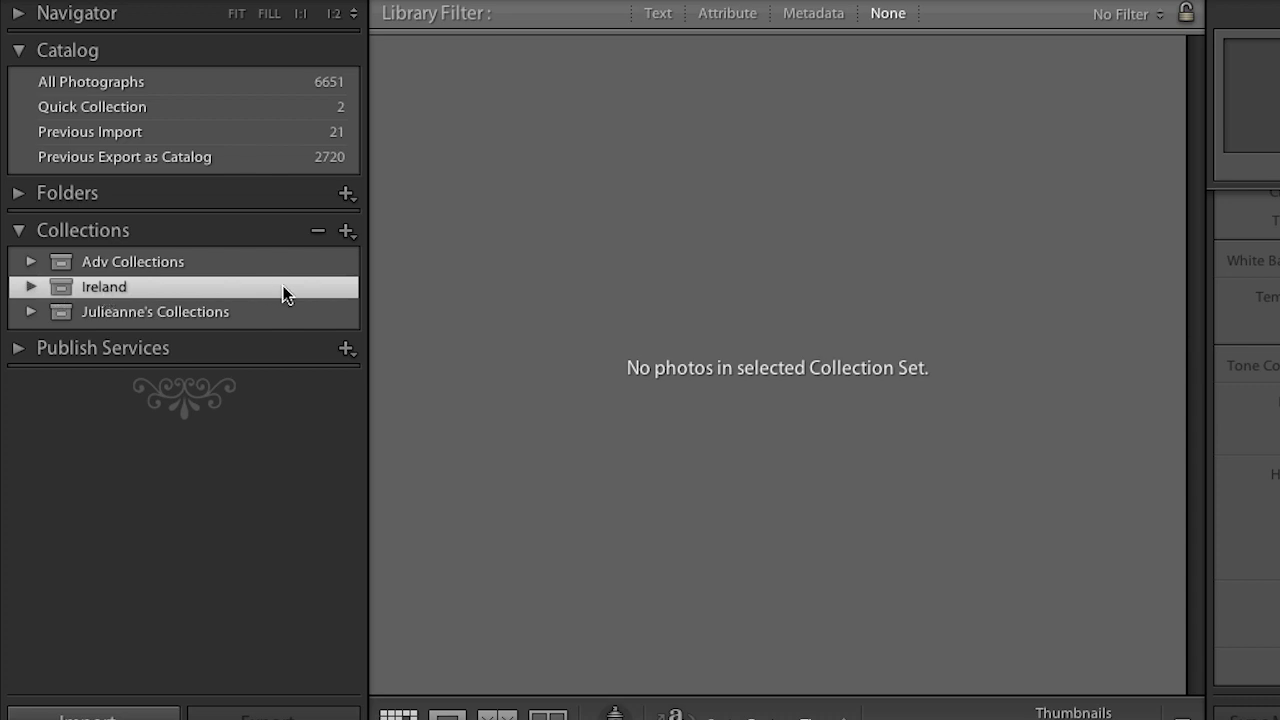
- Create a collection named Ireland Portfolio inside the Ireland collection set
click(346, 235)
click(357, 254)
key(BackSpace)
text(Ireland P)
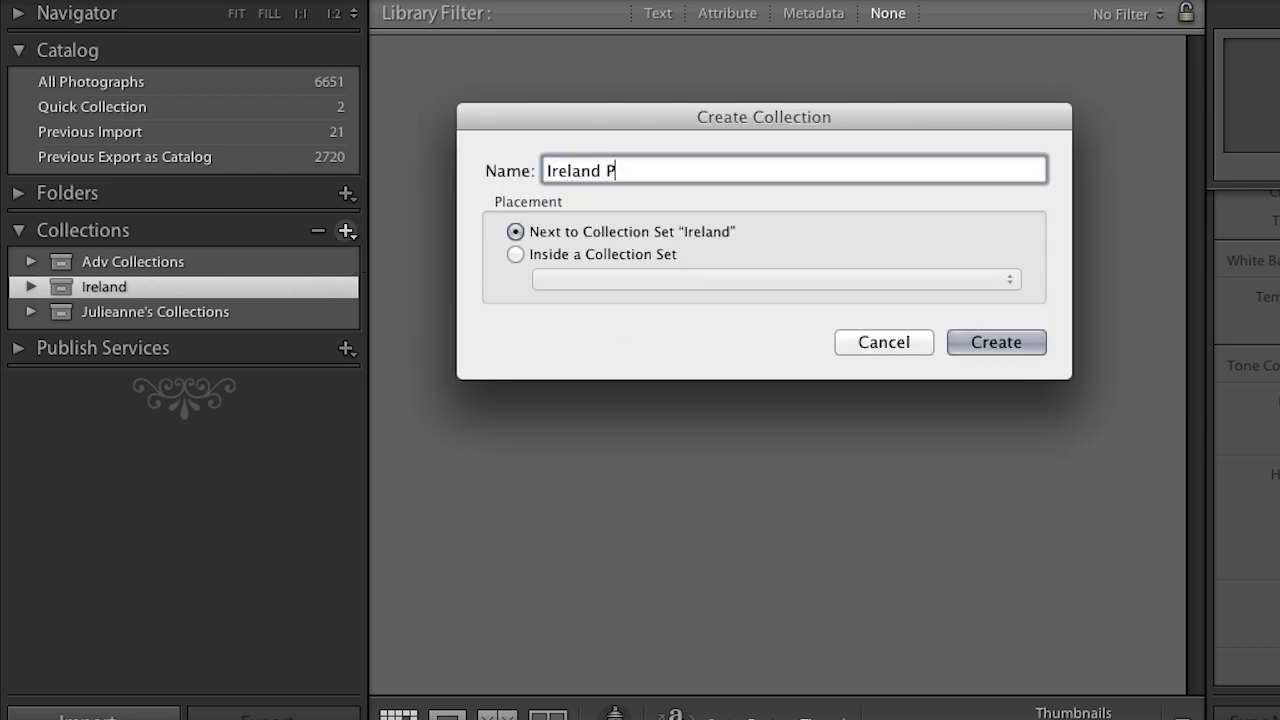
text(ortfolio)
click(515, 256)
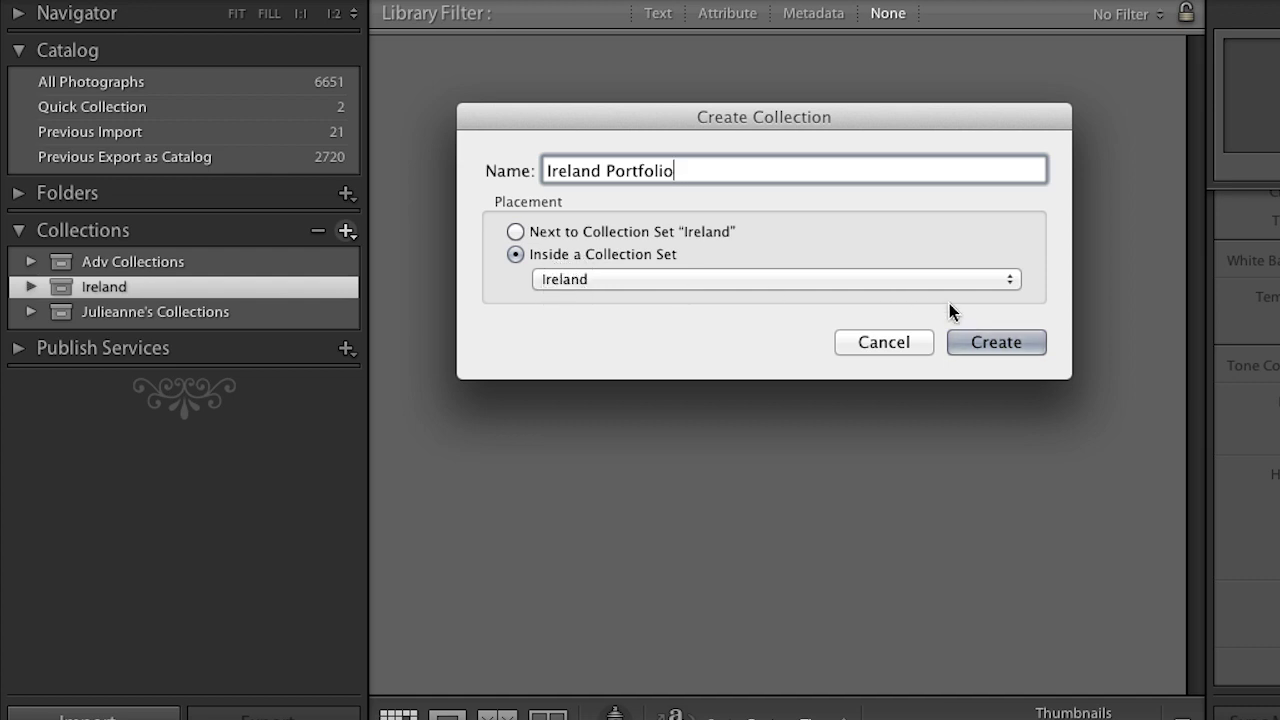
click(986, 343)
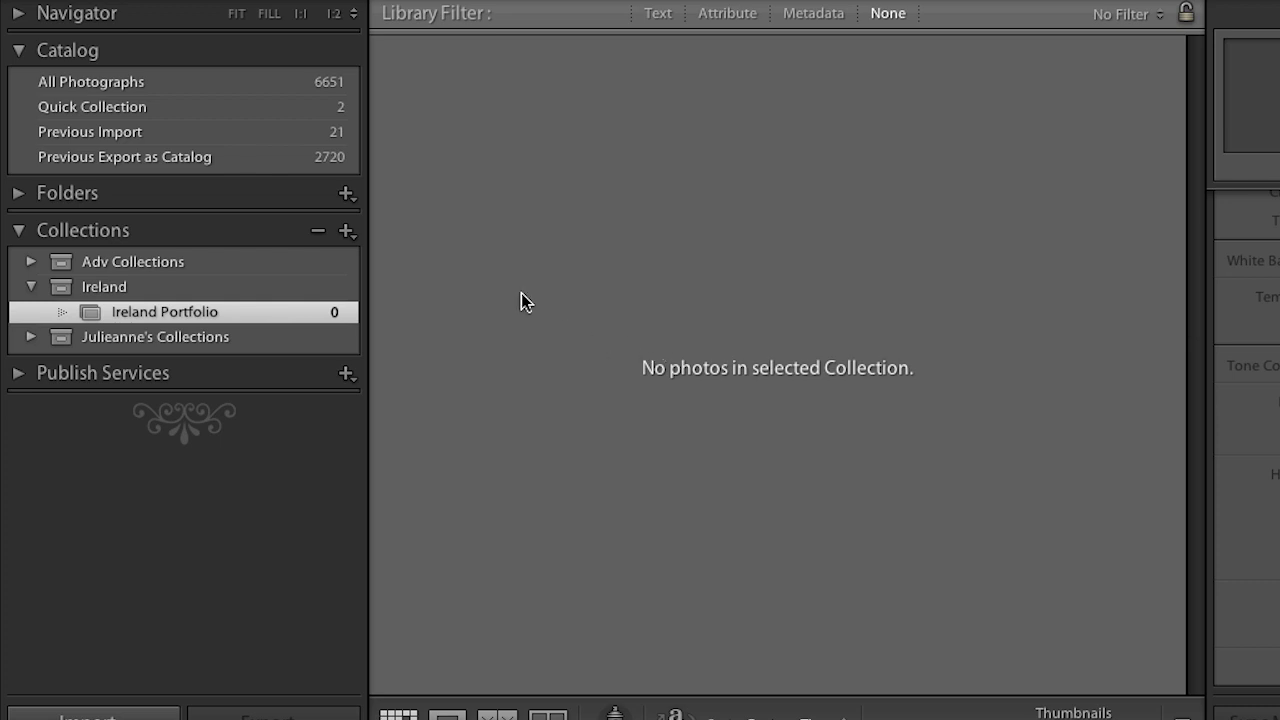
- Add photos JKOST_2011_10117 and JKOST_2011_10129 from the Ireland trip's Bishops Quarte… folder to the Ireland Portfolio collection, and view the collection
click(20, 193)
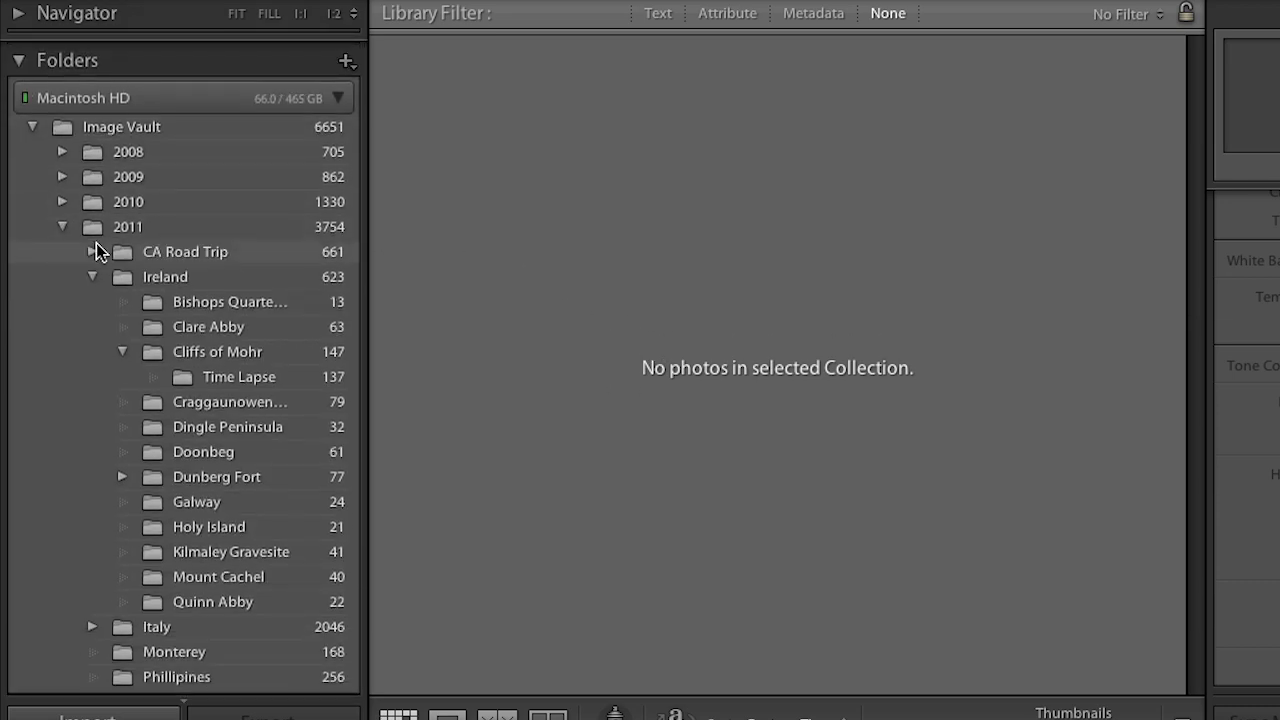
scroll(96, 250, down, 5)
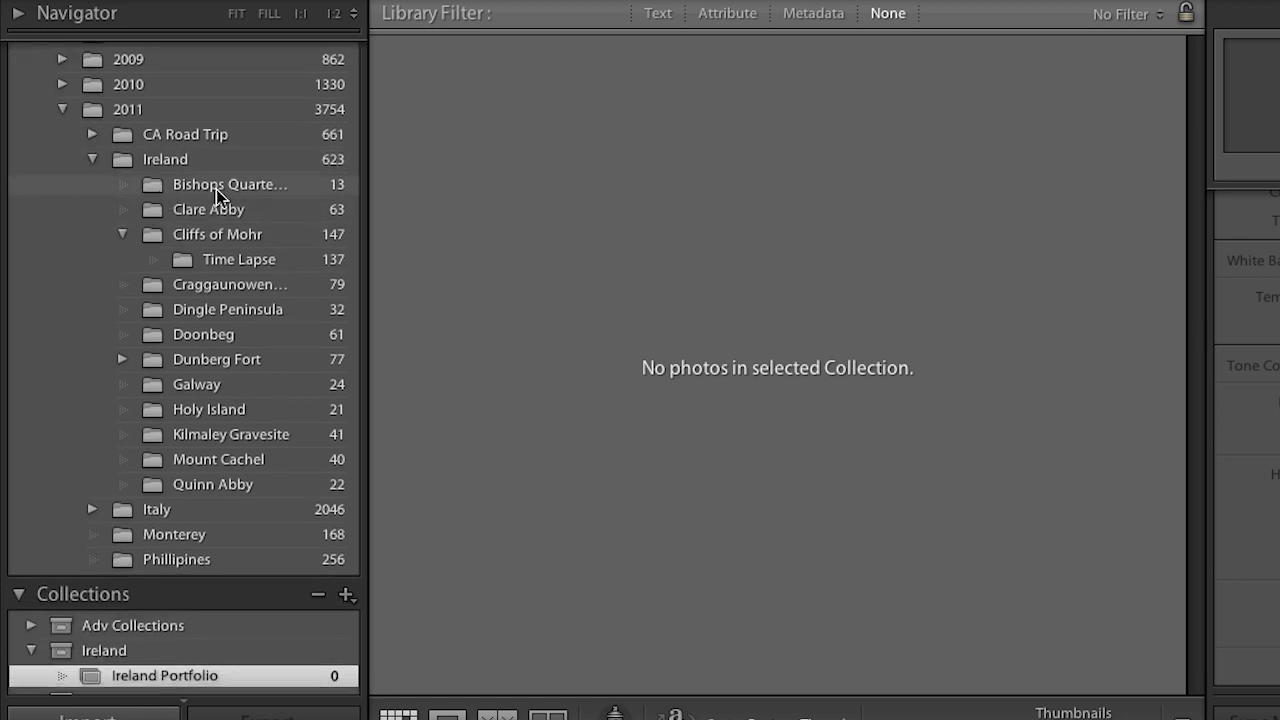
click(212, 190)
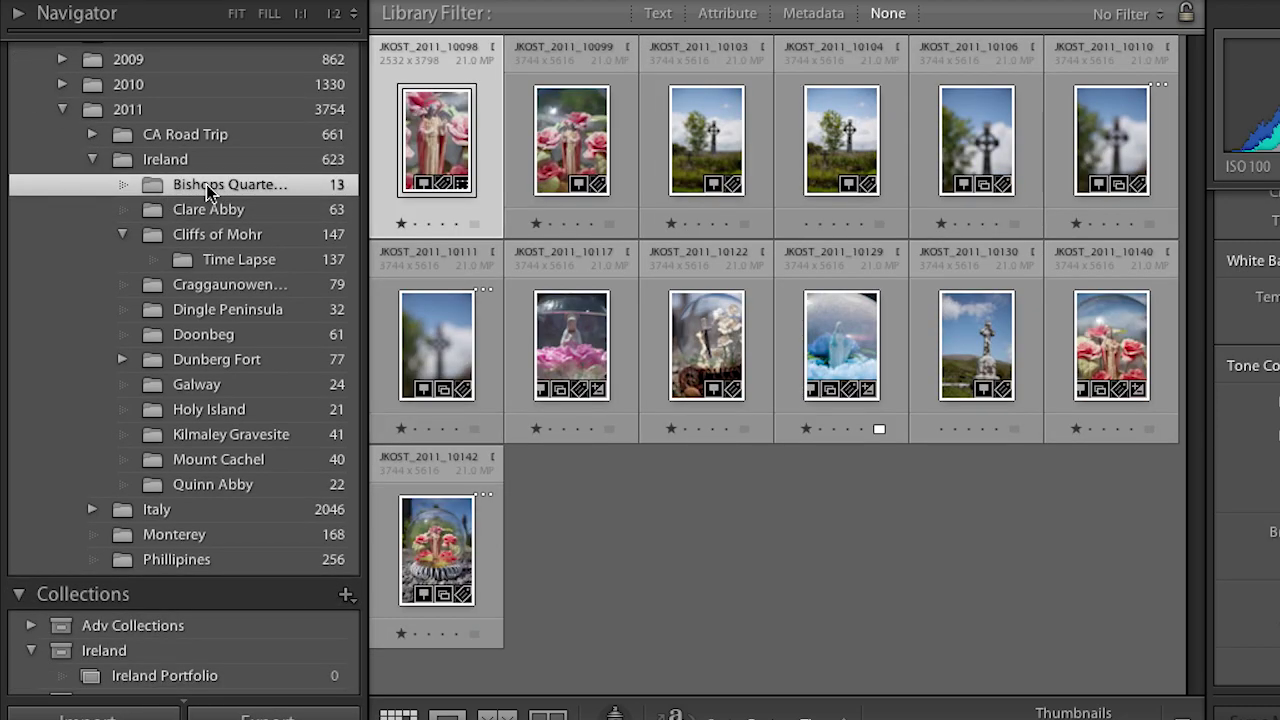
click(556, 348)
scroll(258, 442, down, 5)
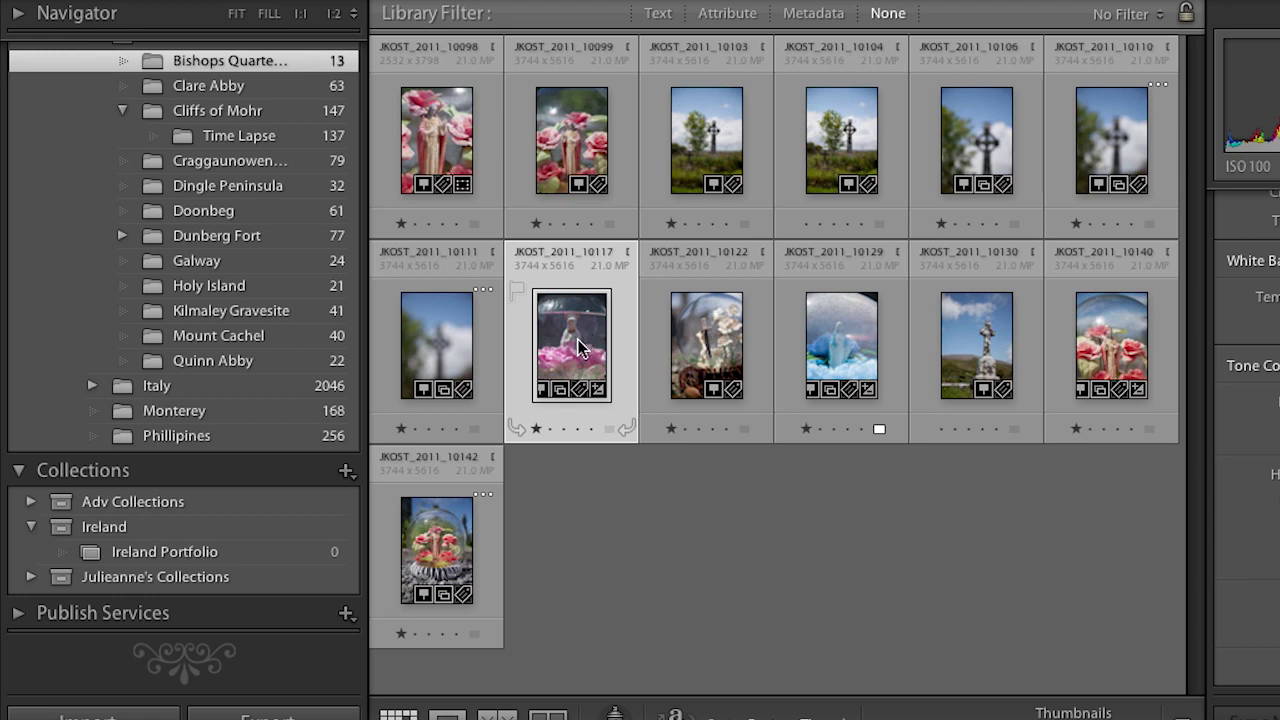
drag(578, 348, 295, 553)
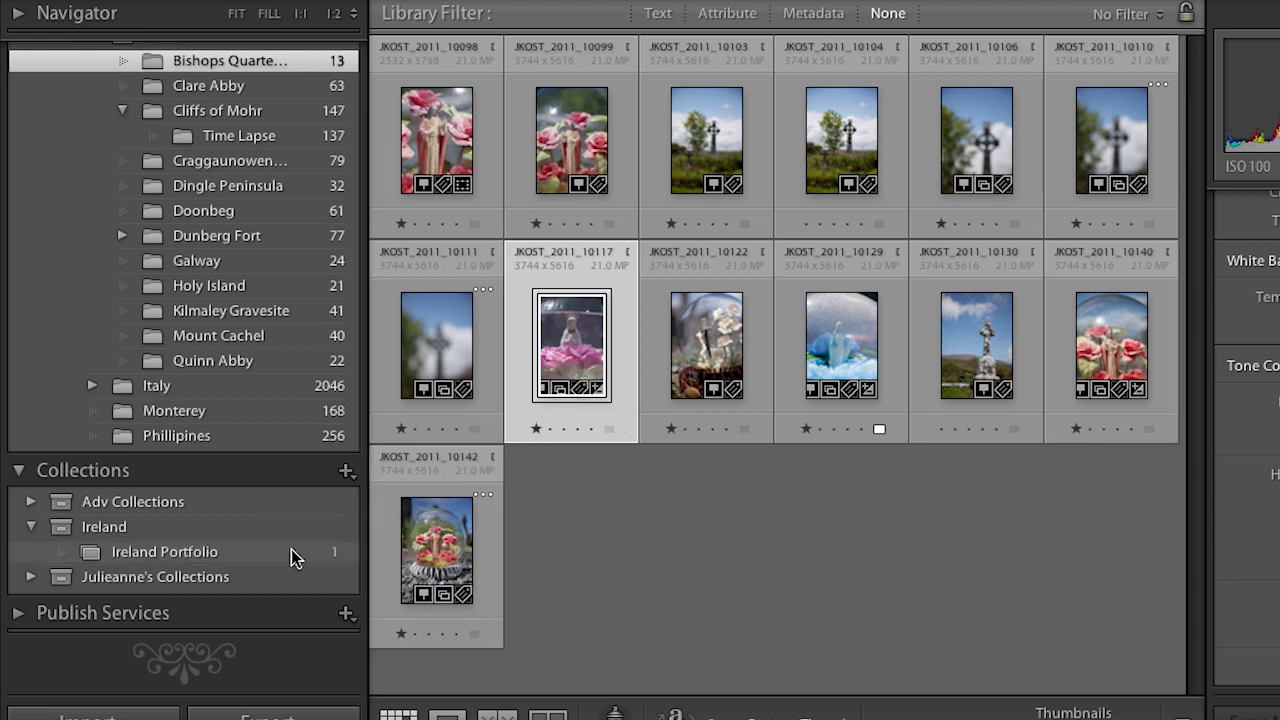
drag(852, 330, 276, 557)
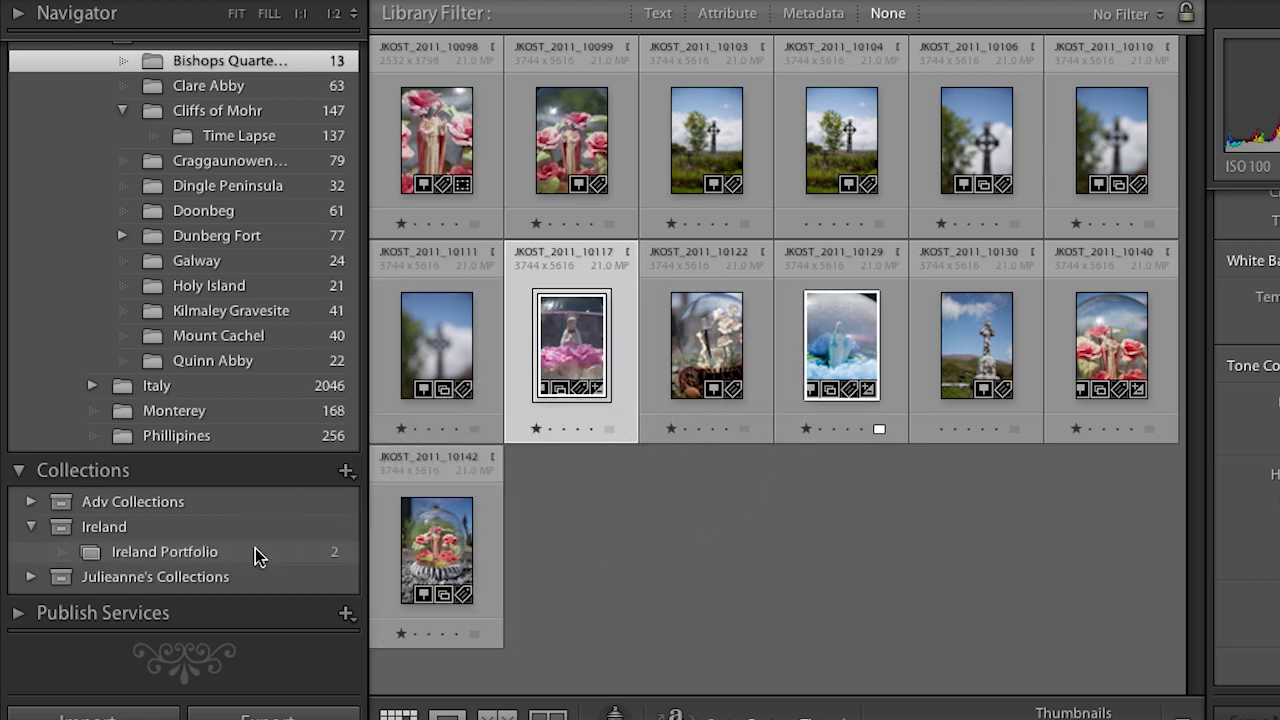
click(255, 553)
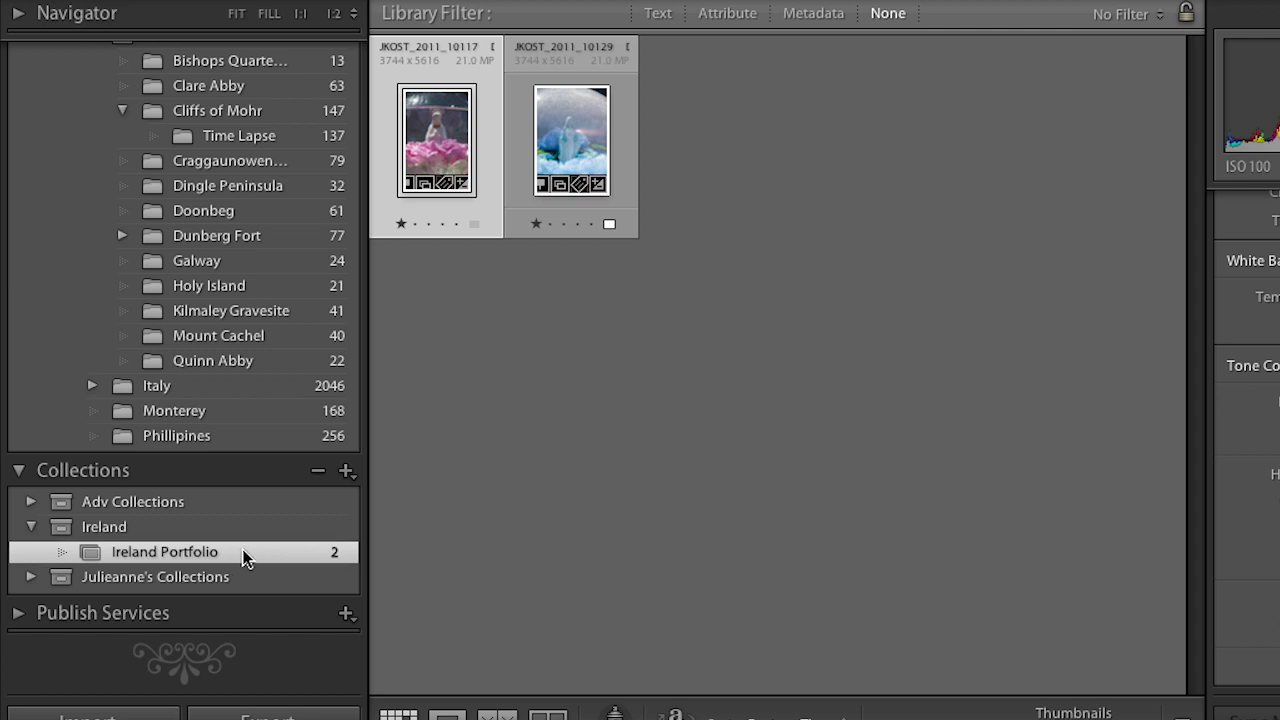
- Add photos JKOST_2011_09902 and JKOST_2011_09915 from the Clare Abby folder to the Ireland Portfolio collection
click(239, 85)
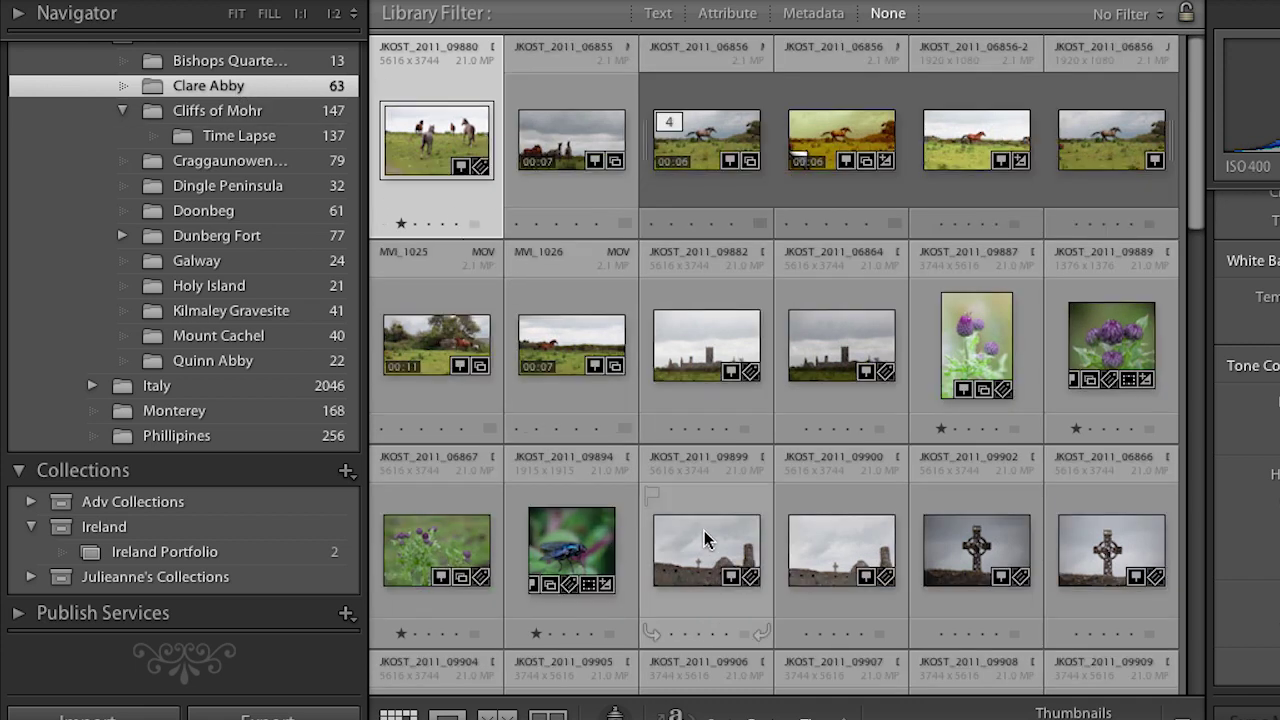
scroll(705, 537, down, 2)
scroll(705, 529, down, 2)
click(990, 267)
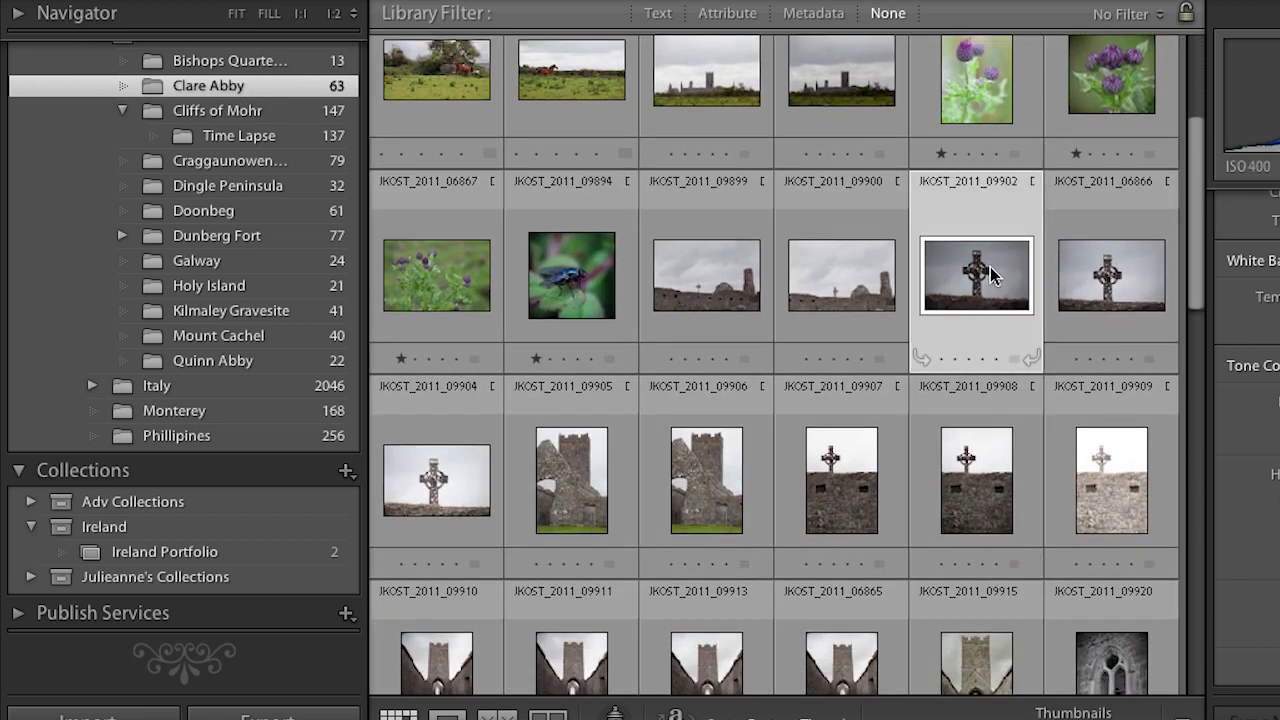
scroll(993, 270, down, 1)
scroll(993, 272, down, 2)
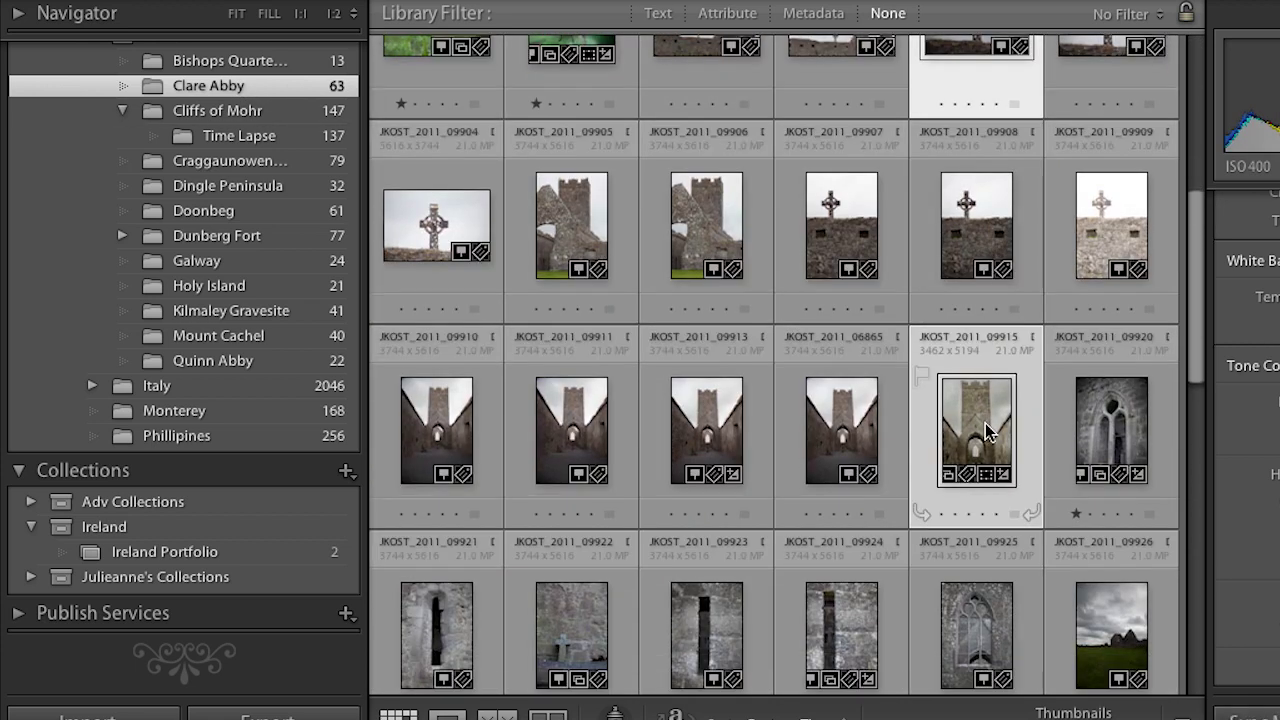
drag(980, 430, 287, 563)
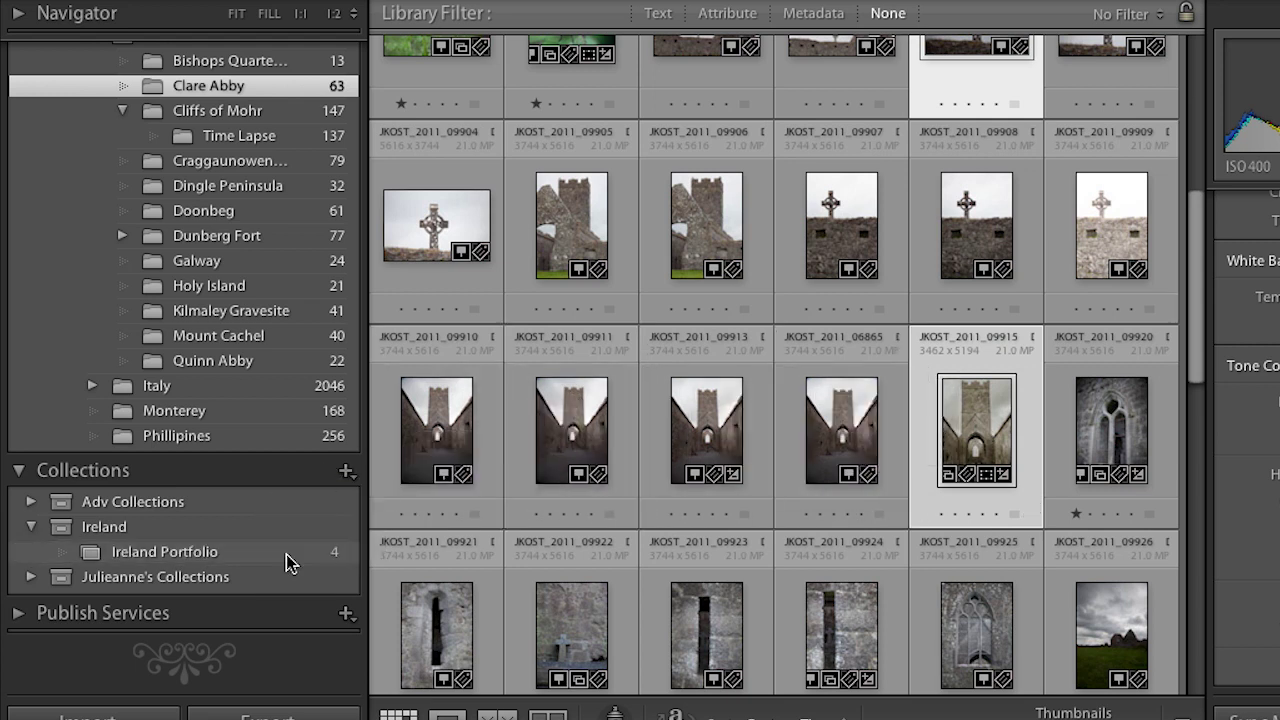
- Add photos JKOST_2011_10843, 10723 and 10763 from the Doonbeg folder to the Ireland Portfolio collection, and view the collection
click(222, 212)
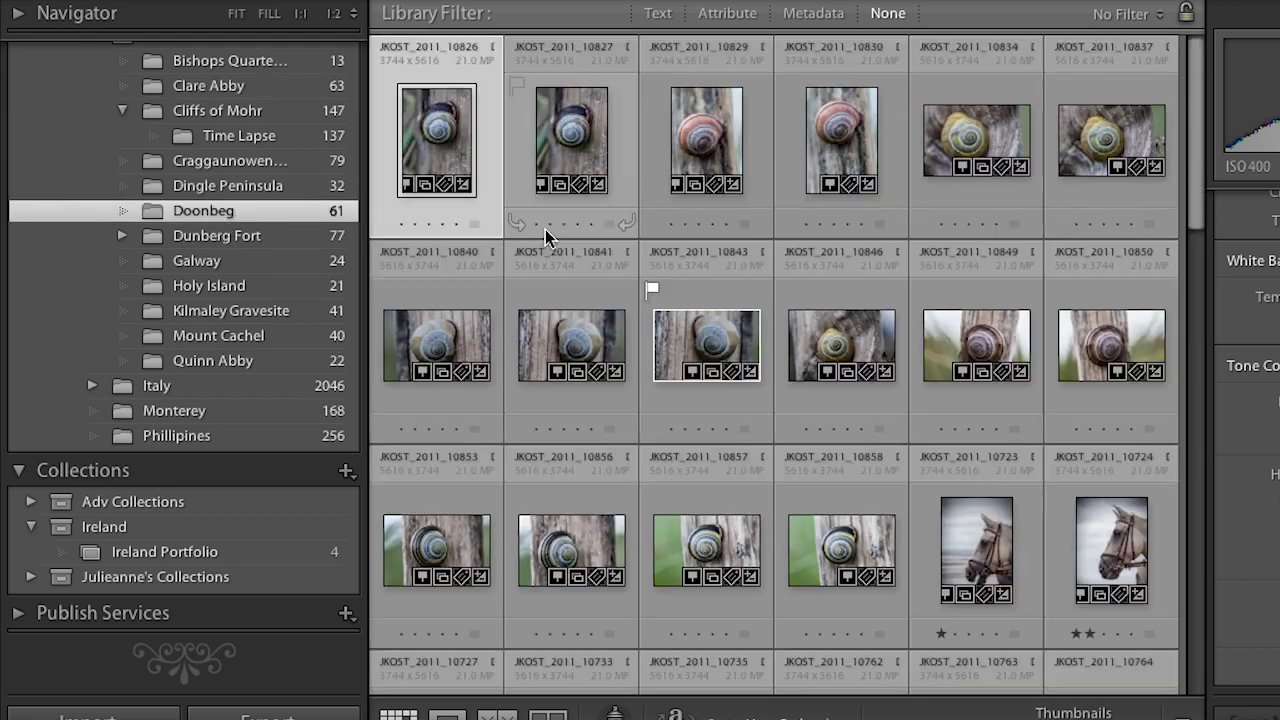
scroll(547, 230, down, 2)
click(686, 270)
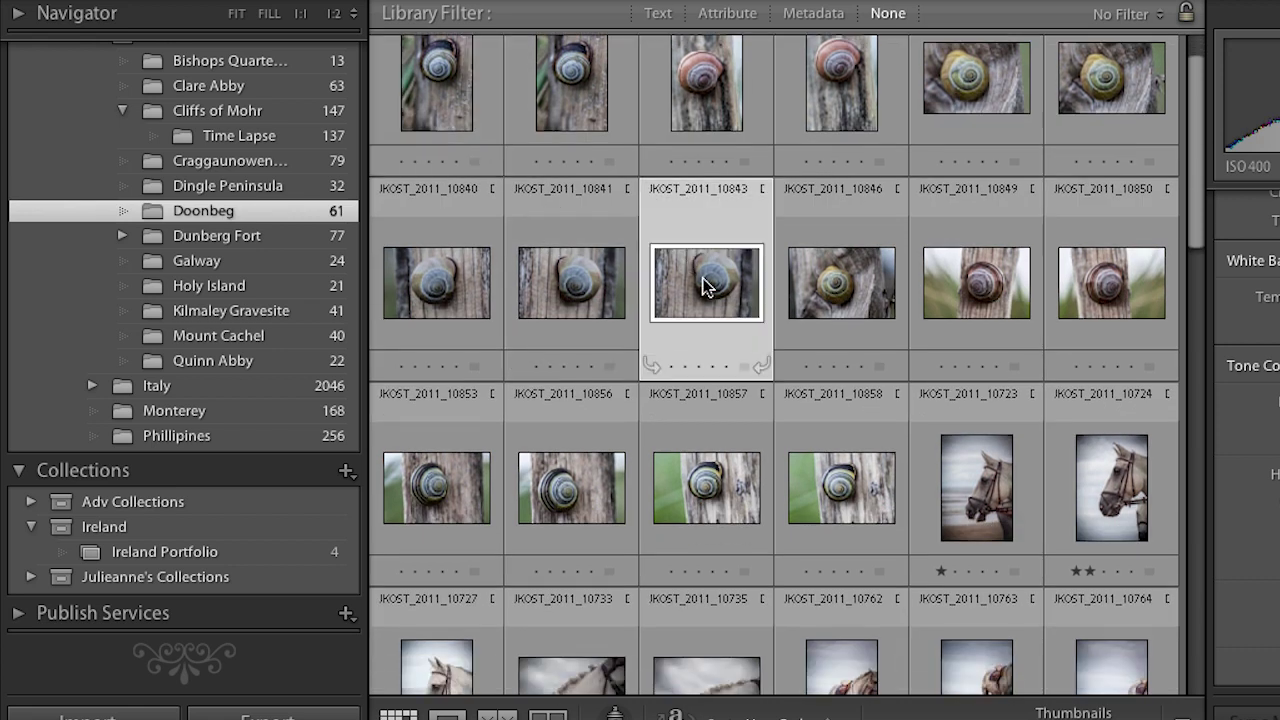
scroll(700, 280, down, 3)
scroll(700, 280, down, 2)
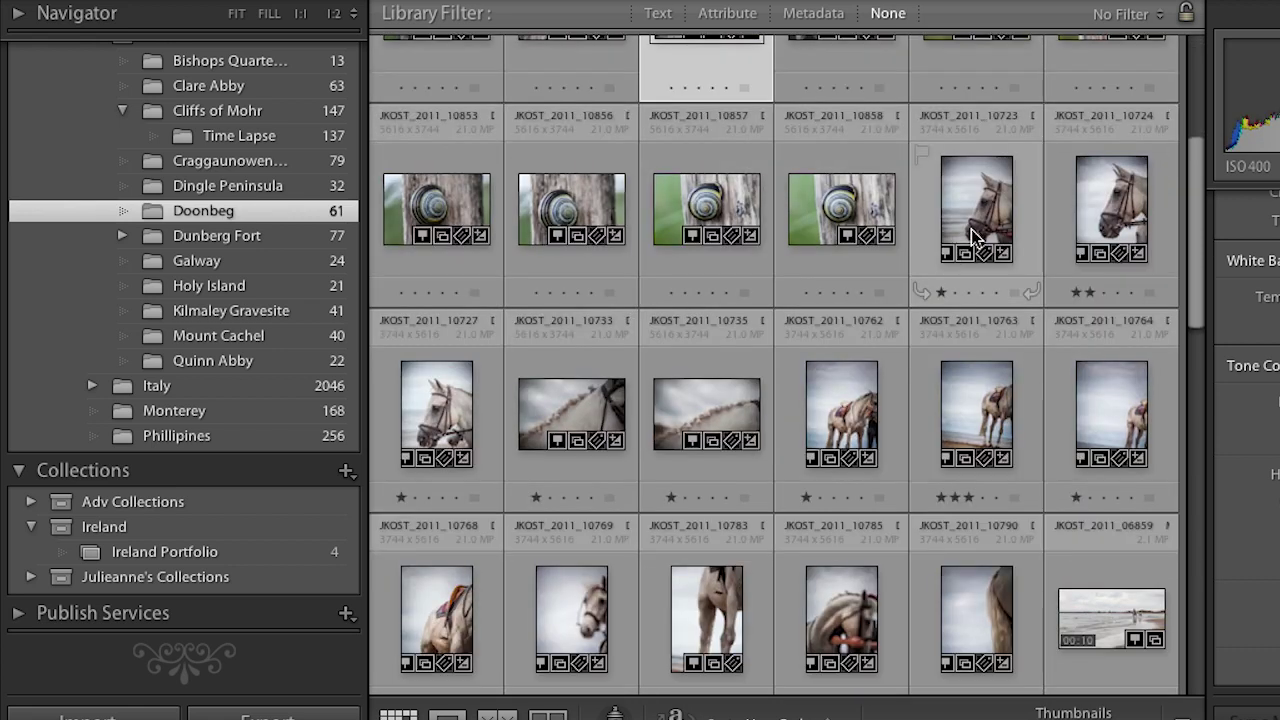
scroll(971, 233, down, 2)
super+click(965, 328)
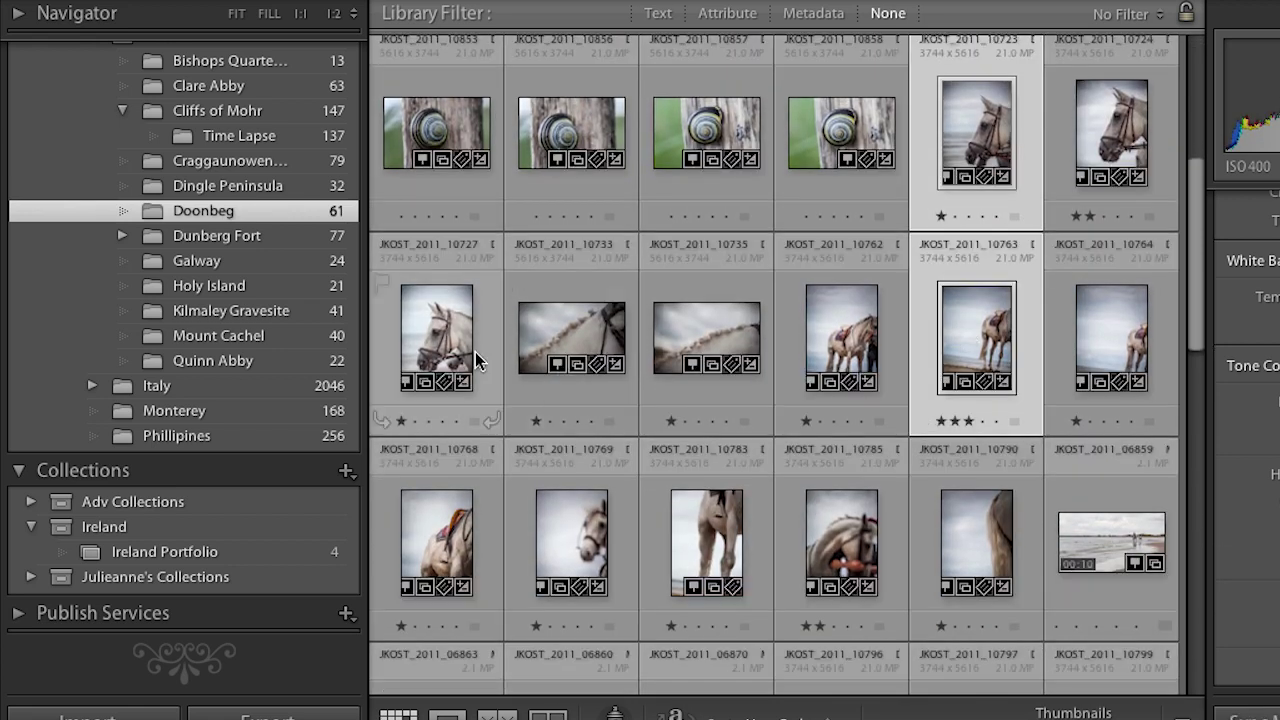
drag(965, 344, 309, 556)
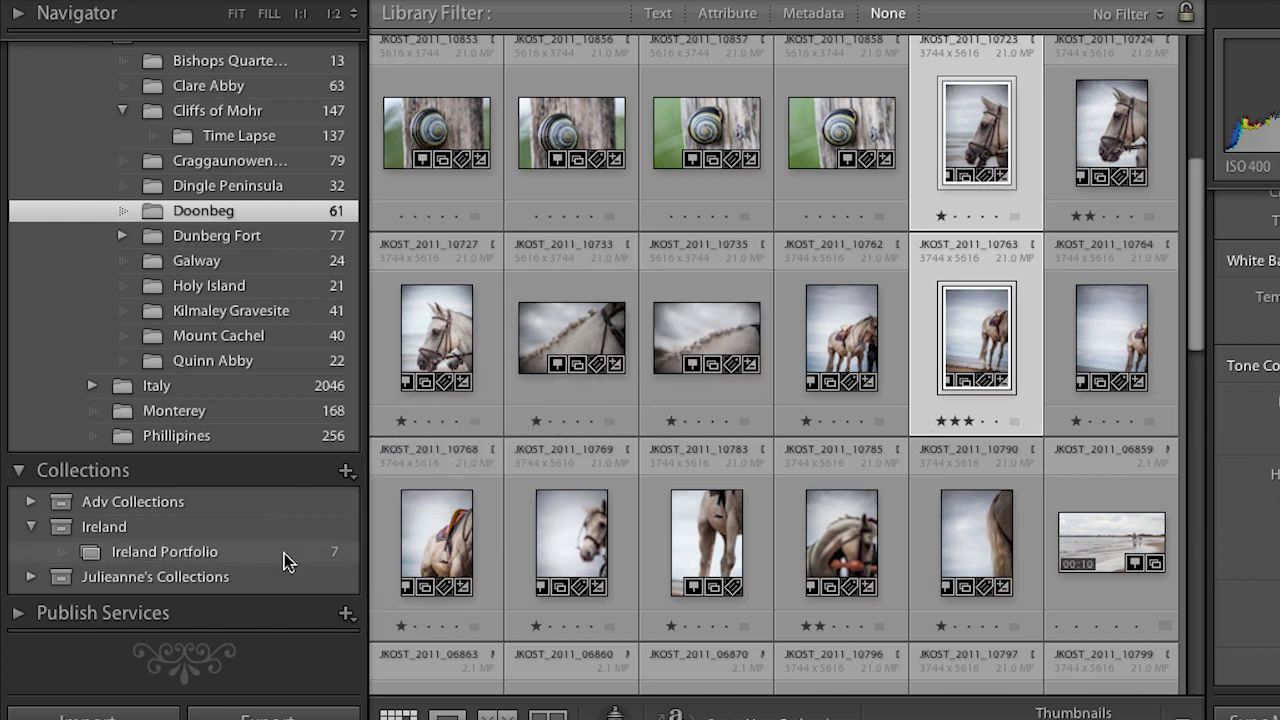
click(288, 553)
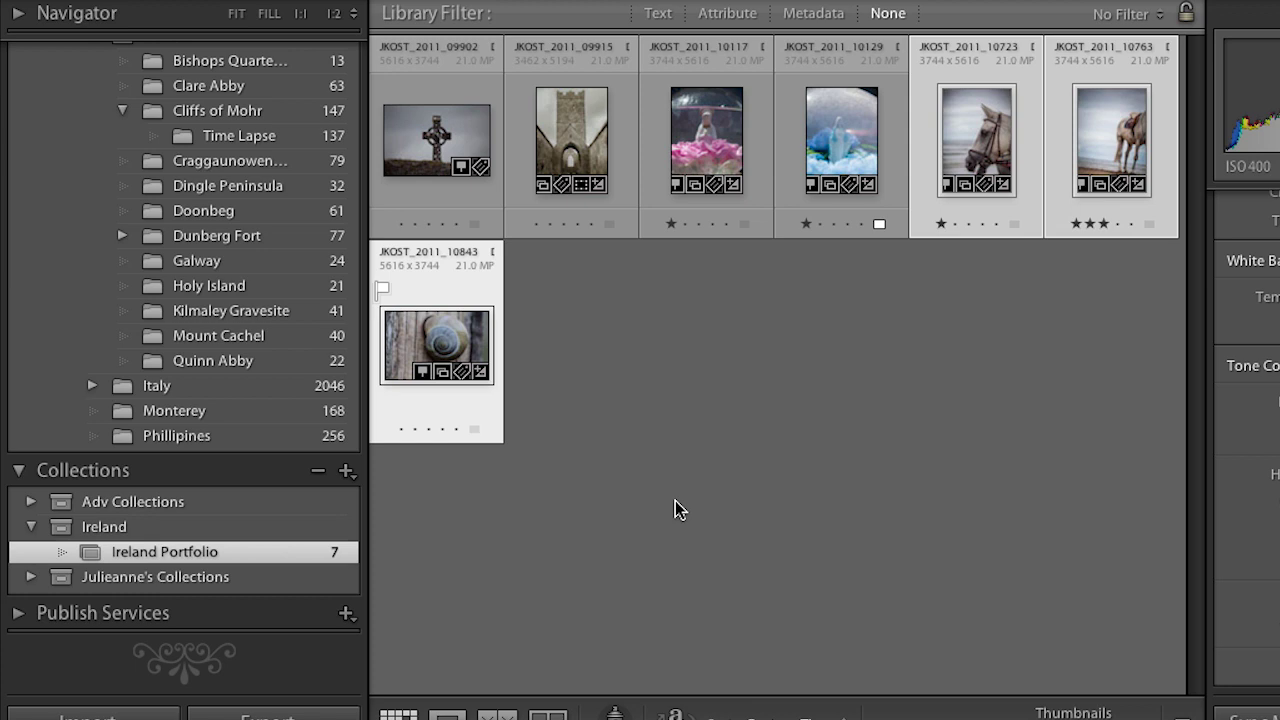
- Remove the stone cross photo JKOST_2011_09902 from the Ireland Portfolio collection
click(700, 431)
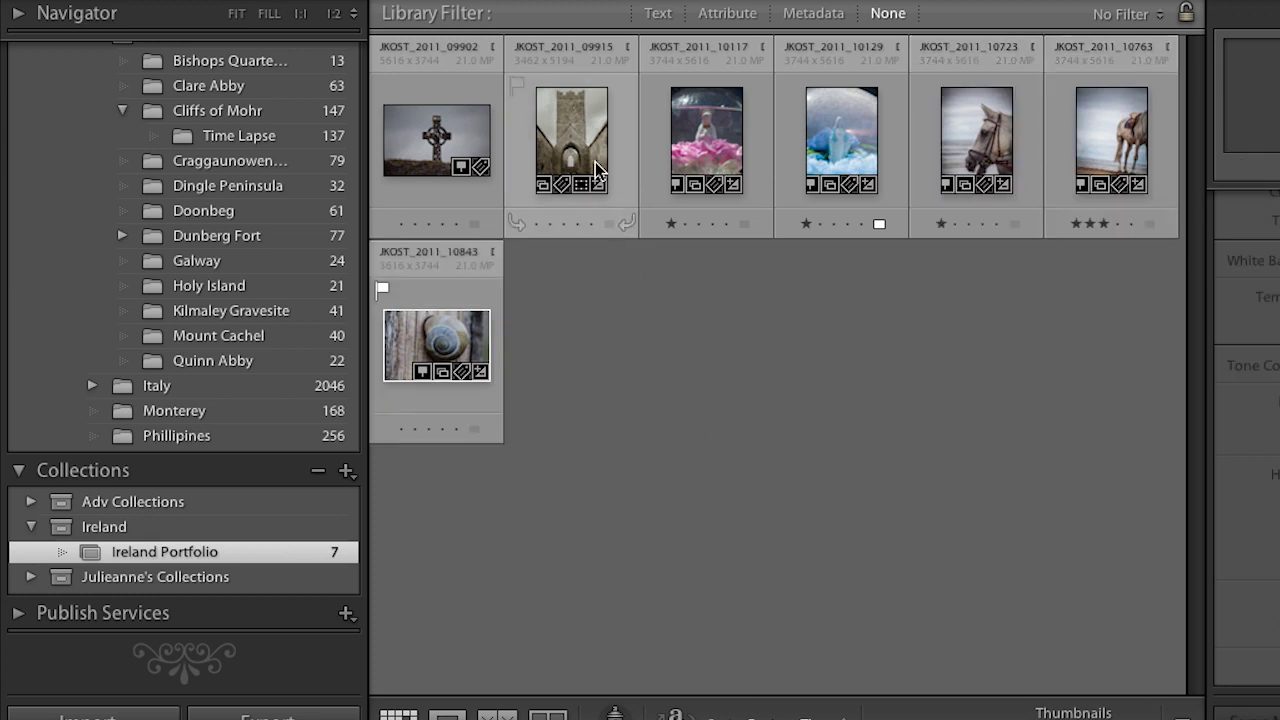
click(476, 148)
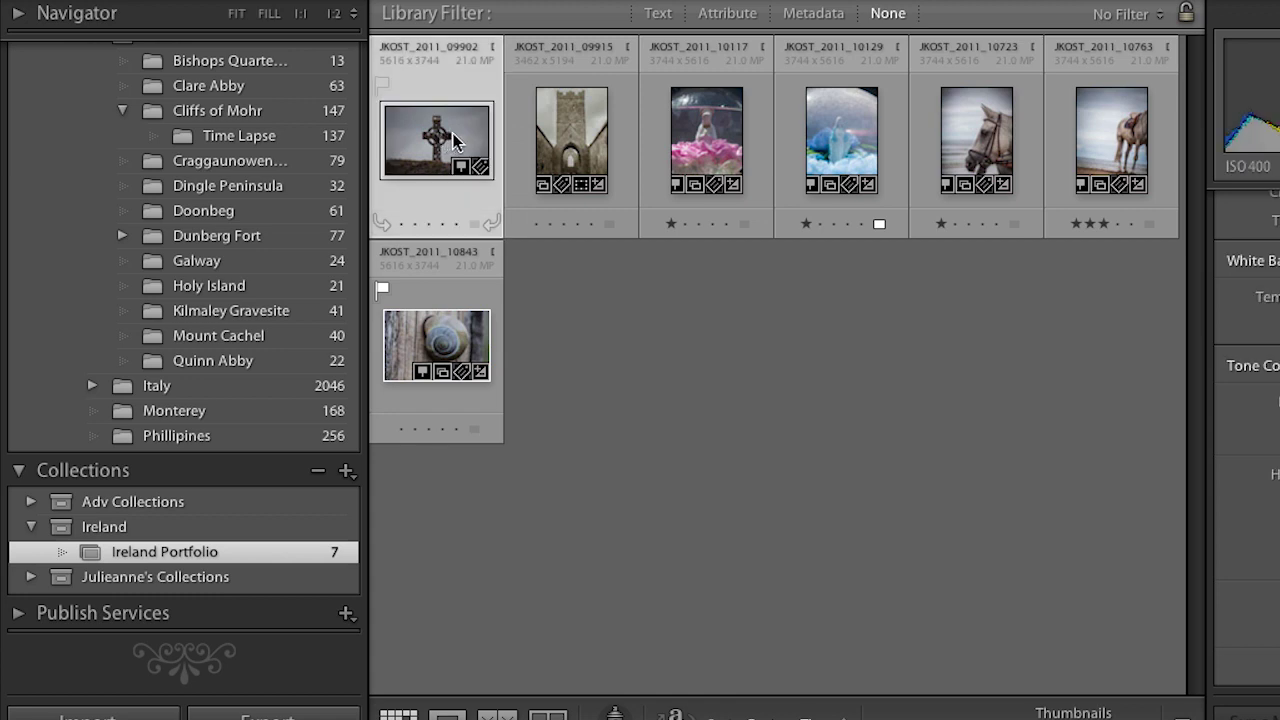
key(Delete)
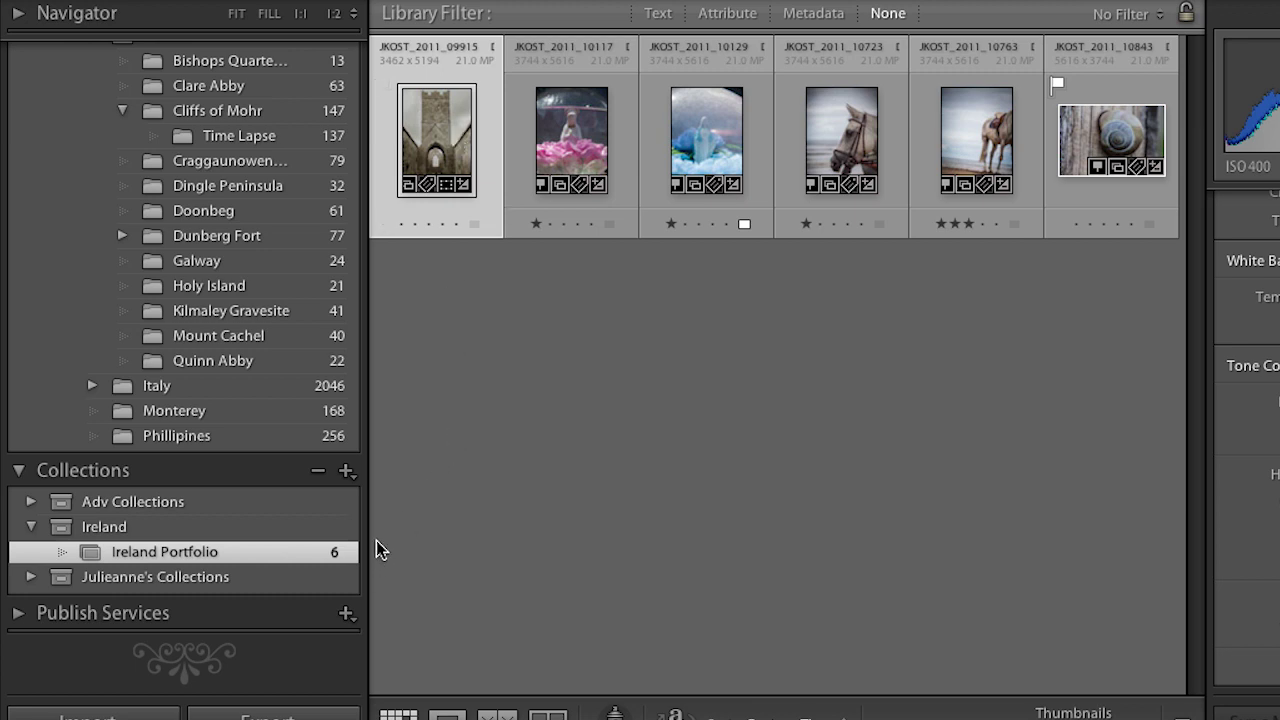
- Start a smart collection named One Star of Greater of Ireland, placed inside the Ireland collection set
click(346, 471)
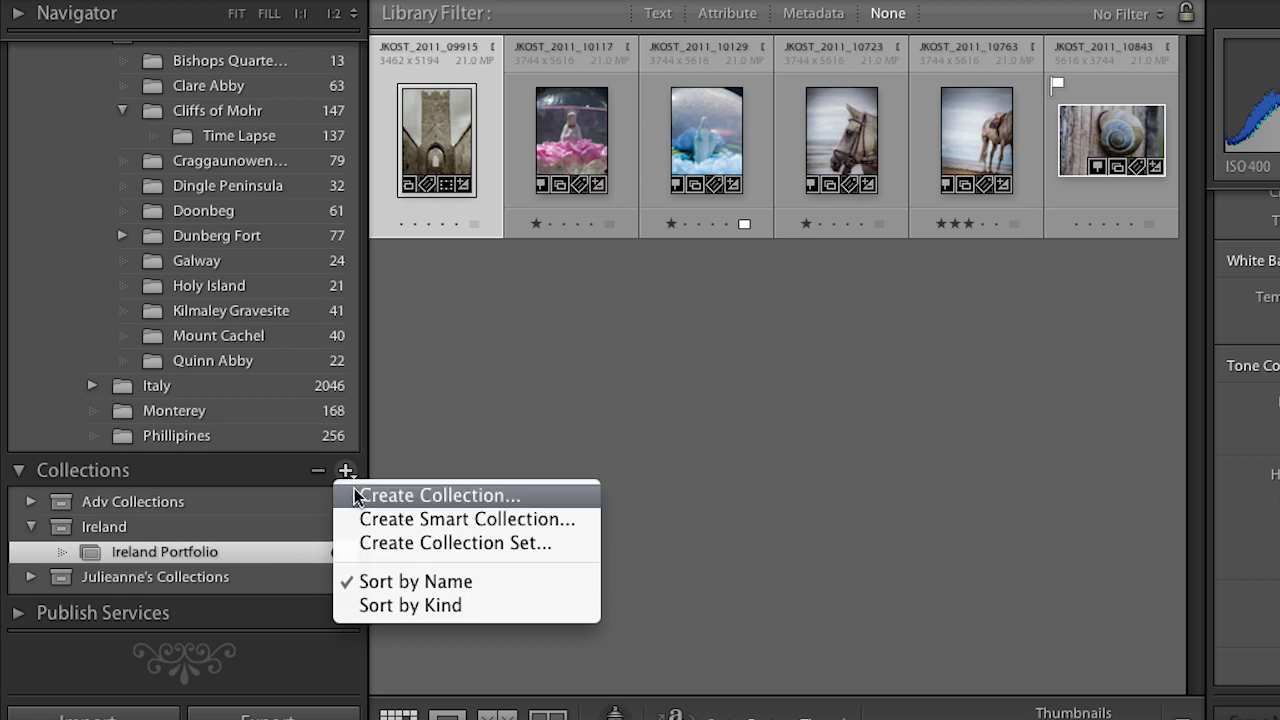
click(451, 519)
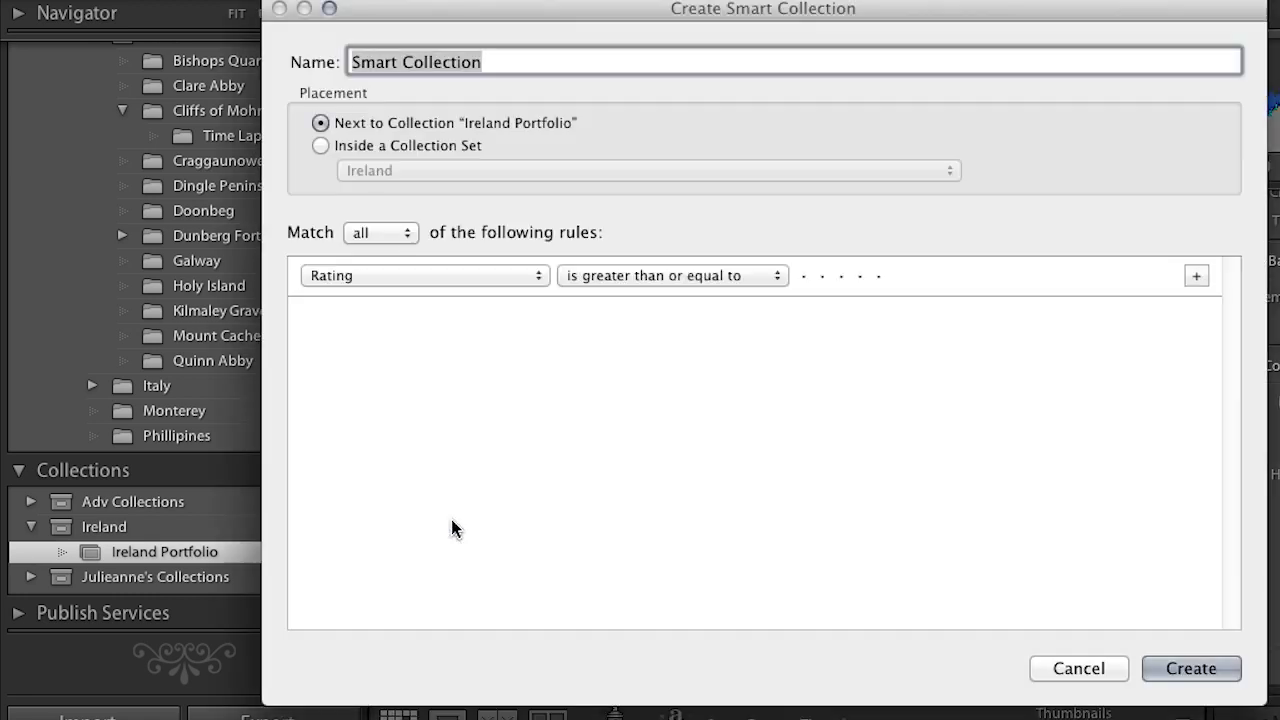
text(One)
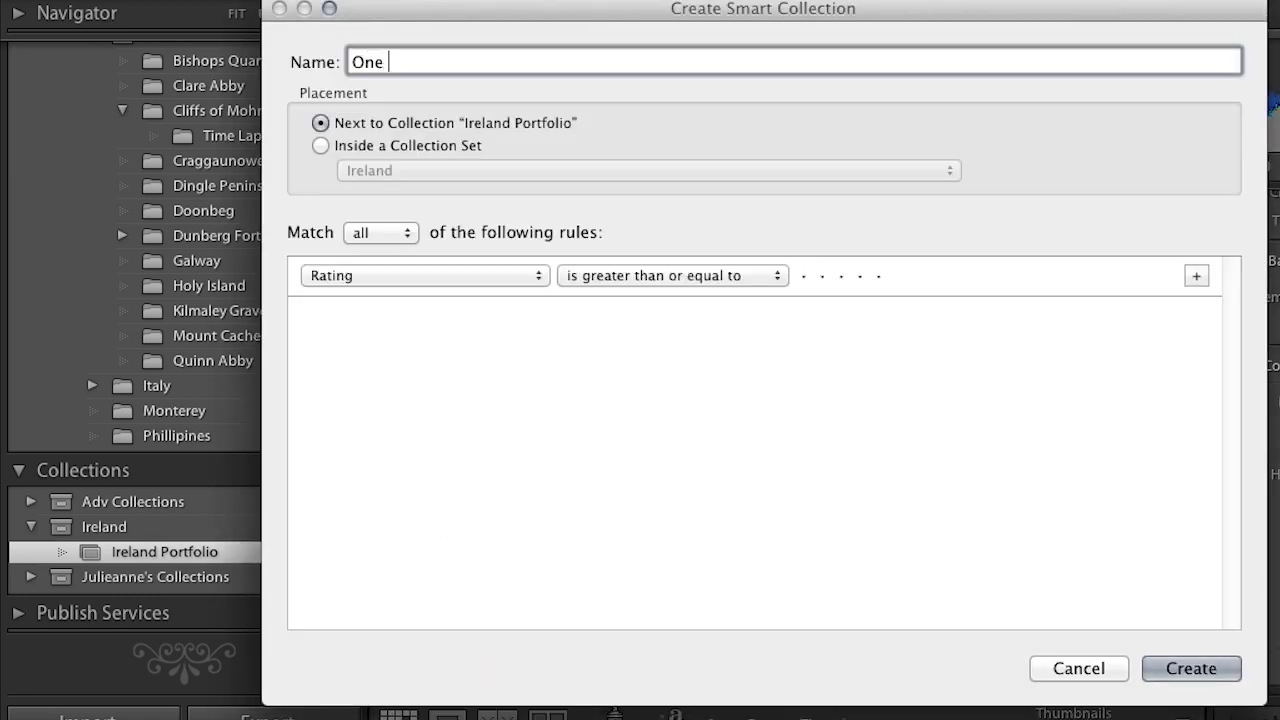
text( Star of Greater of Irelan)
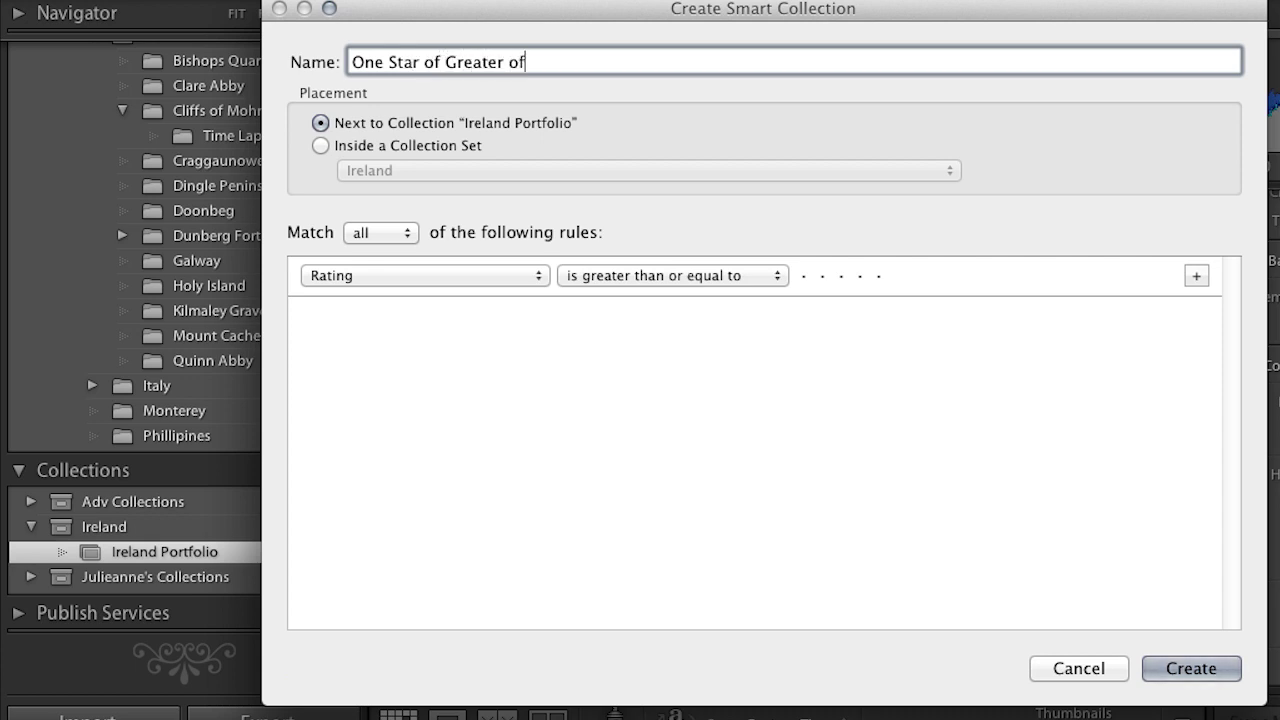
text(d)
click(415, 145)
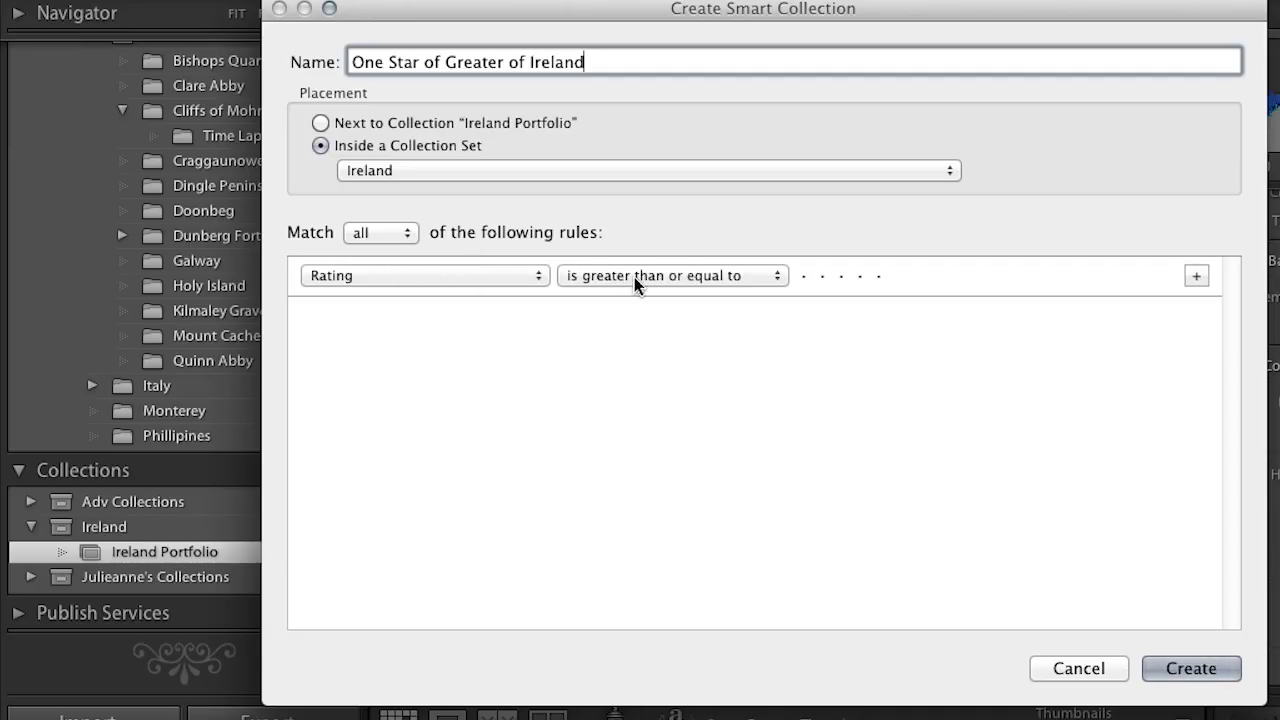
- Create the smart collection with the rules rating greater than or equal to one star and folder contains Ireland
click(804, 277)
click(1196, 276)
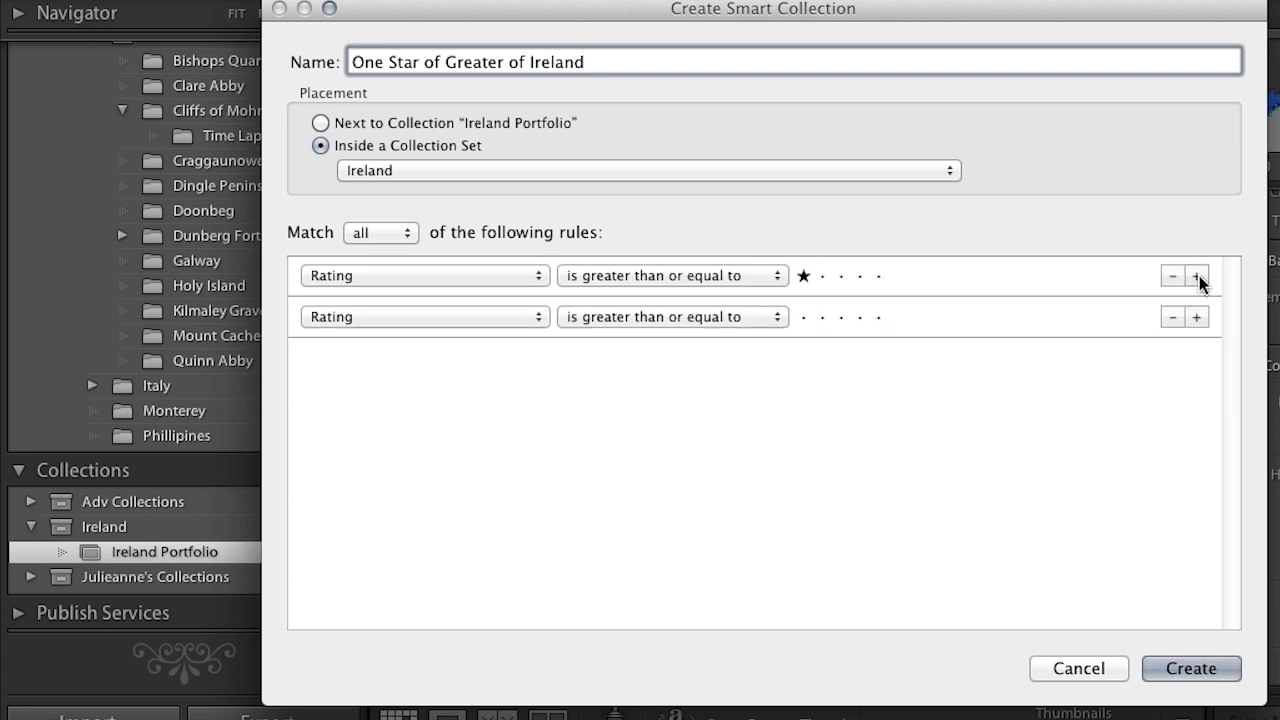
click(483, 323)
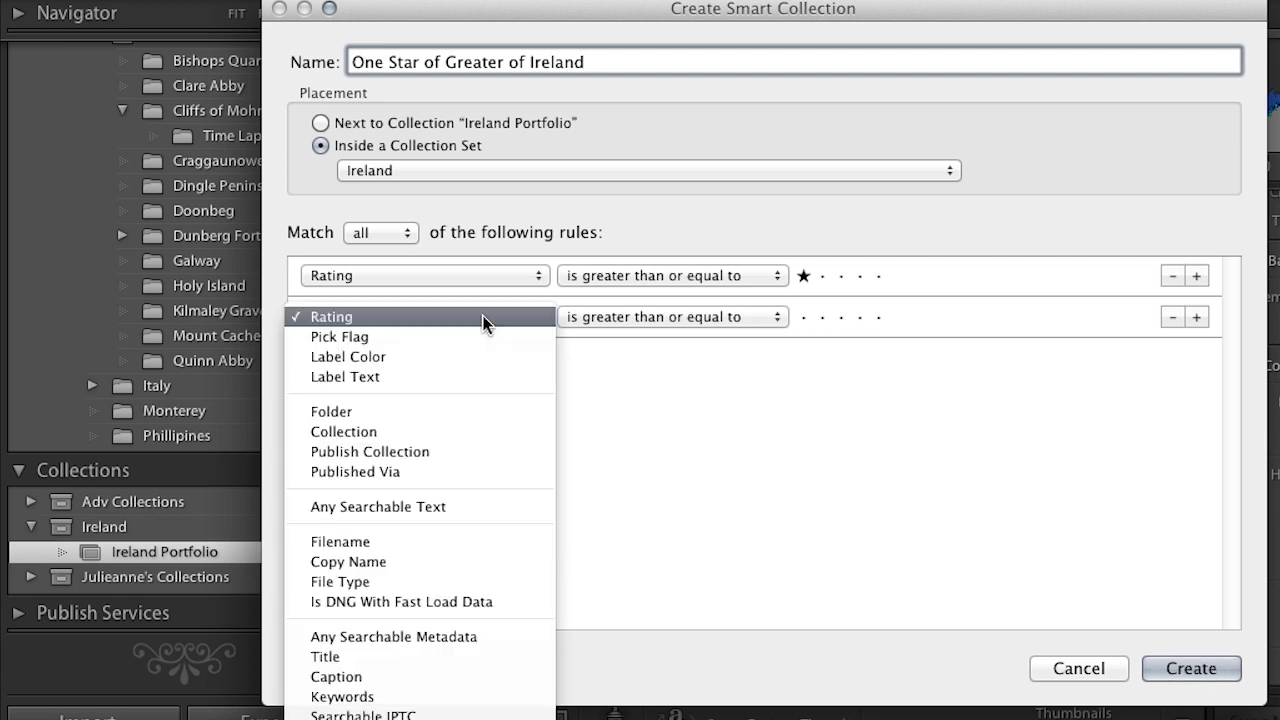
click(460, 414)
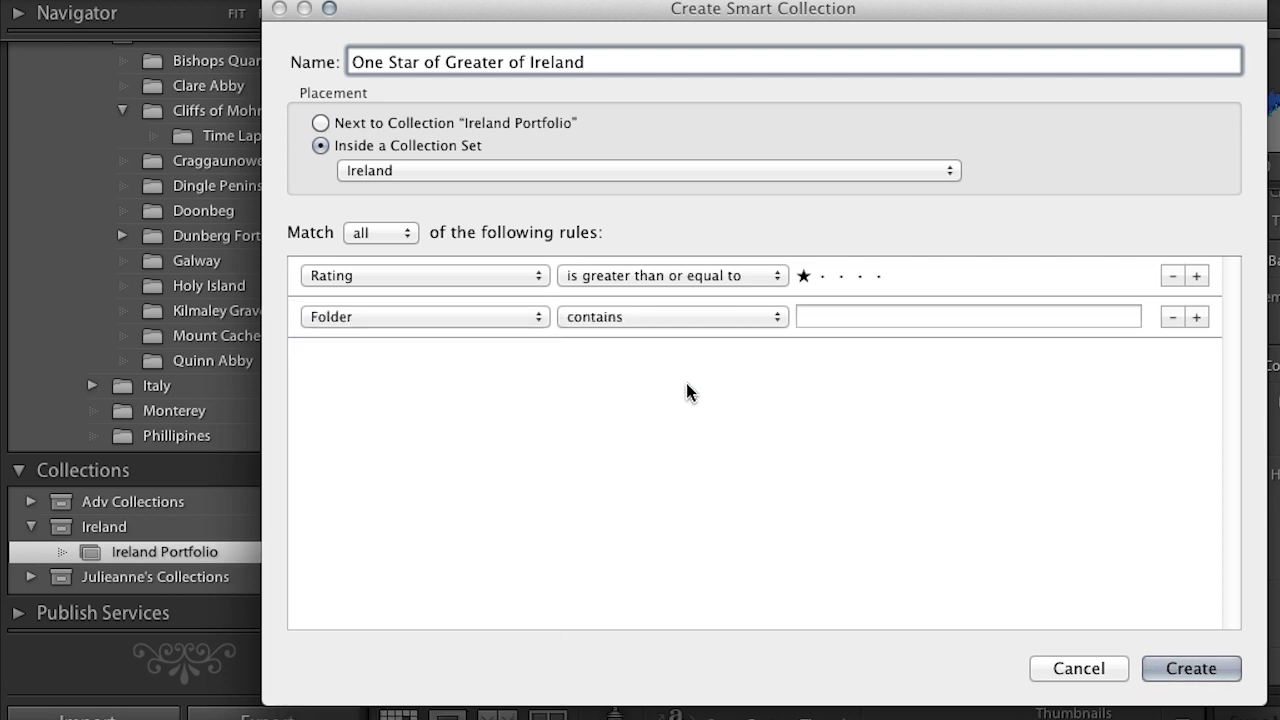
click(834, 318)
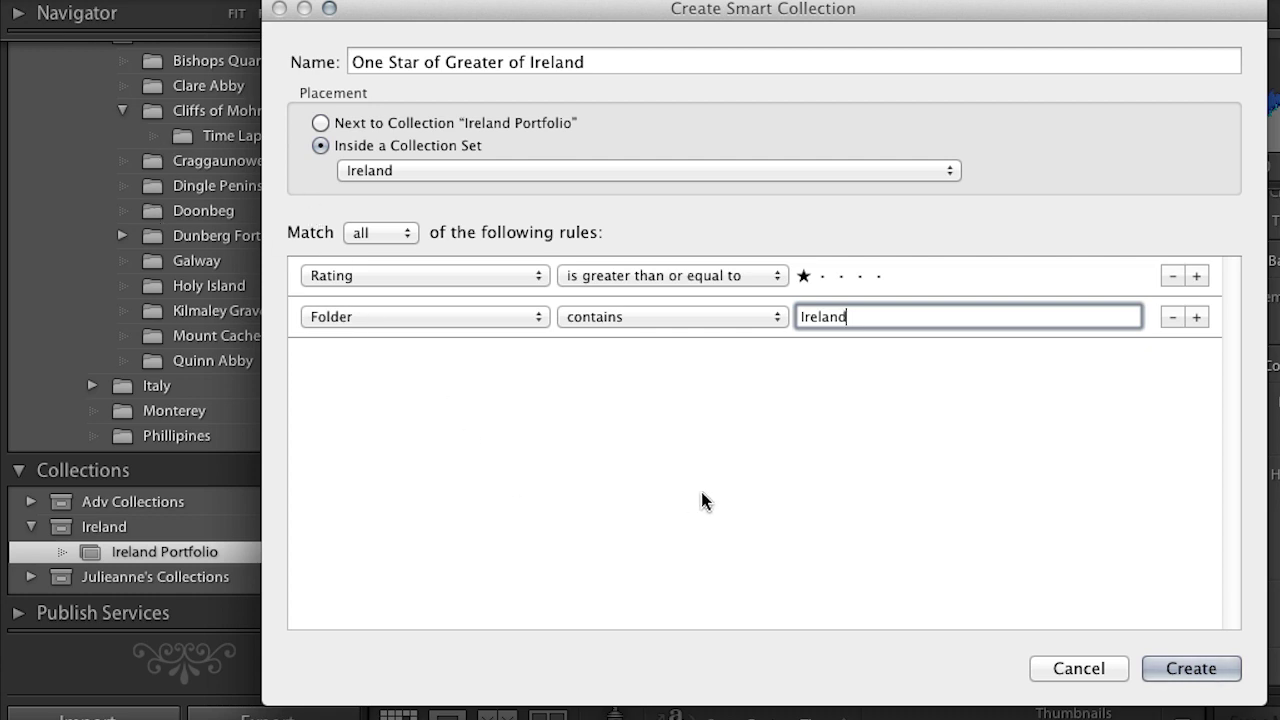
click(1180, 670)
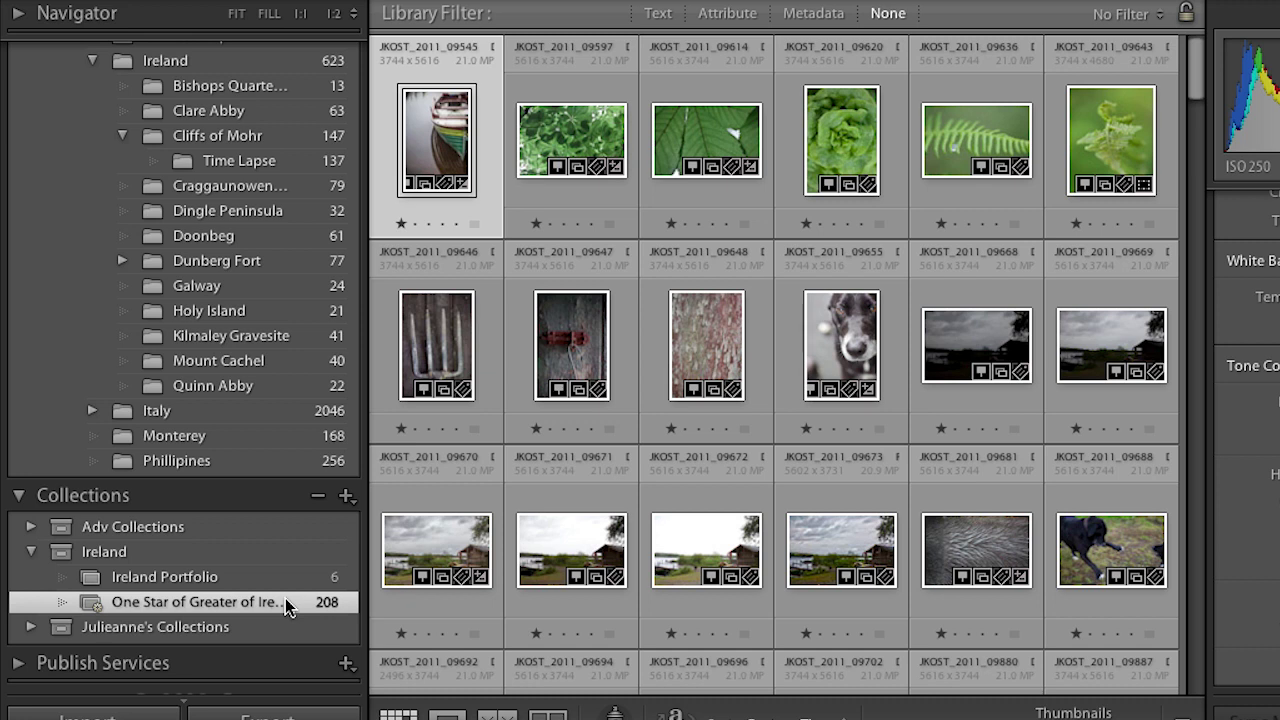
- Clear the star ratings of the first three photos in the smart collection
shift+click(722, 143)
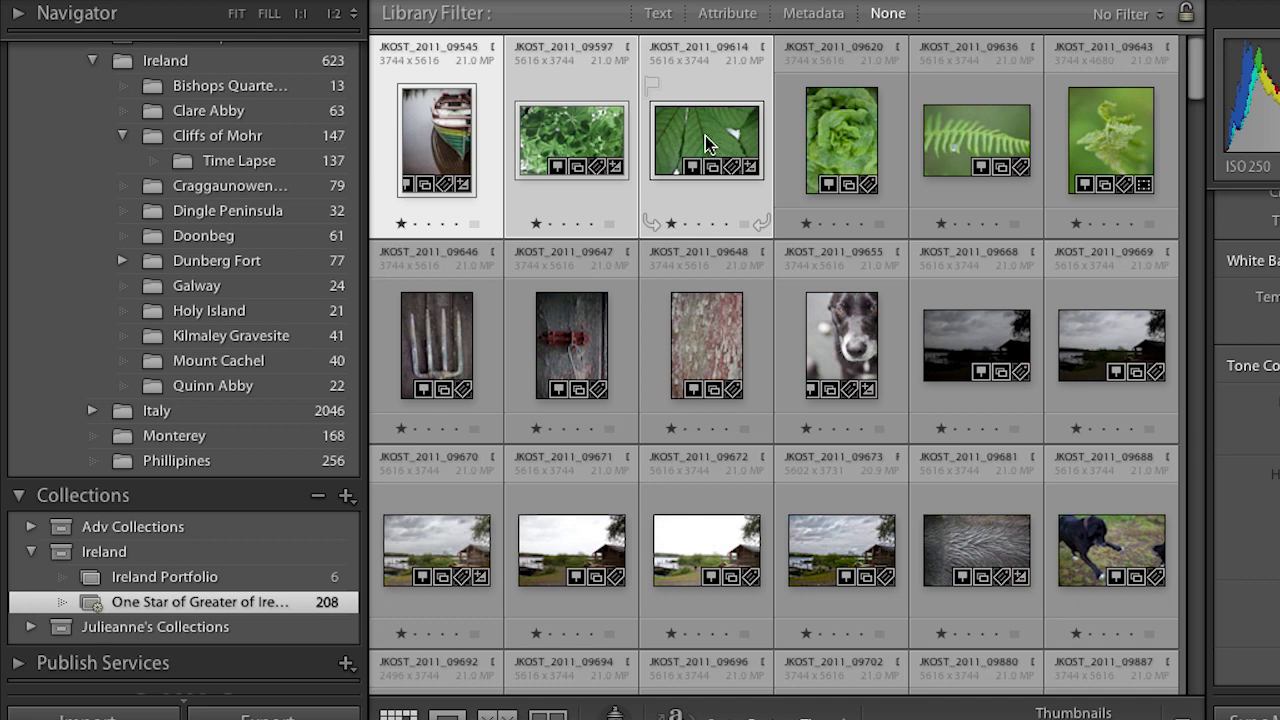
key(0)
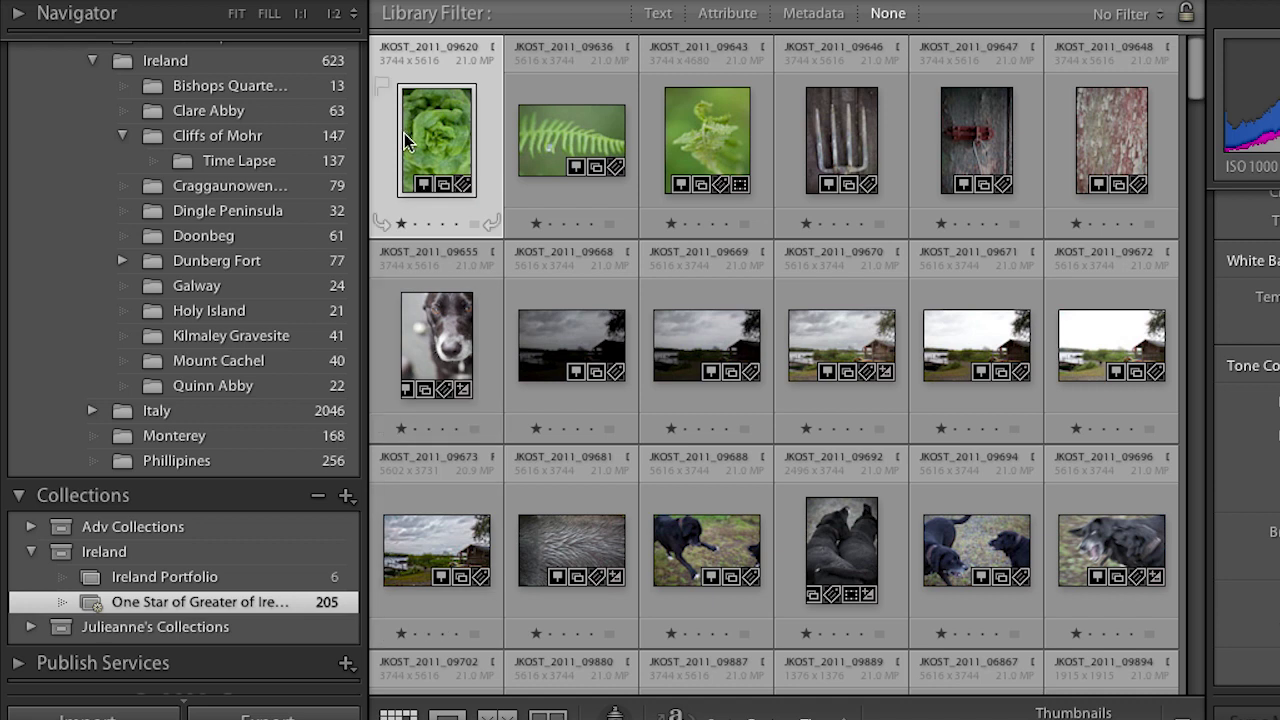
- Try to reorder the first photo within the smart collection, and open the Ireland Portfolio collection instead
drag(419, 123, 626, 135)
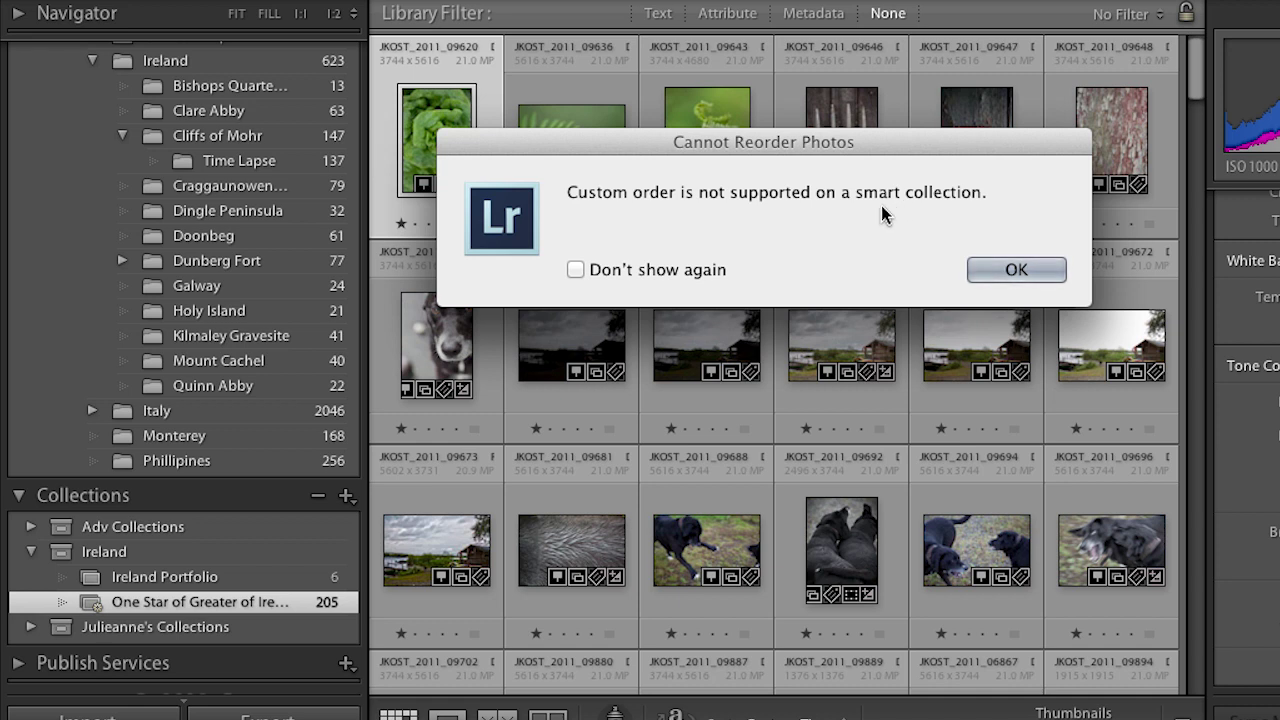
click(1012, 268)
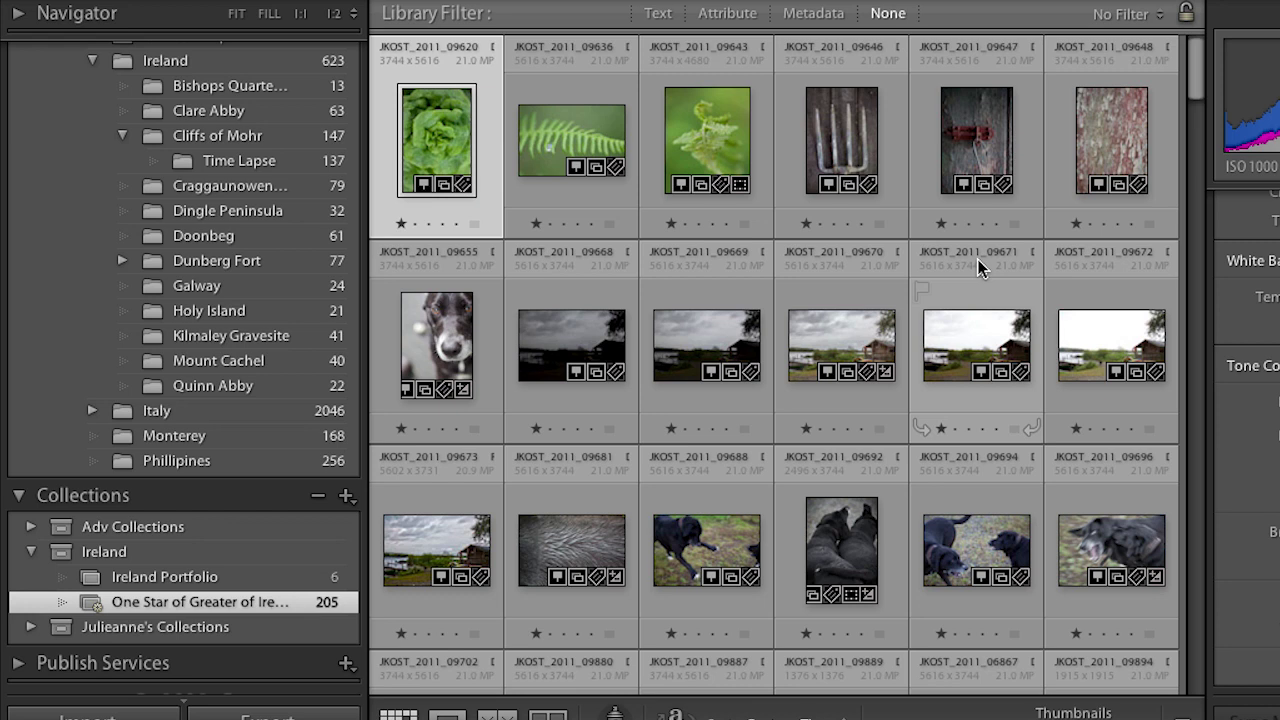
click(254, 579)
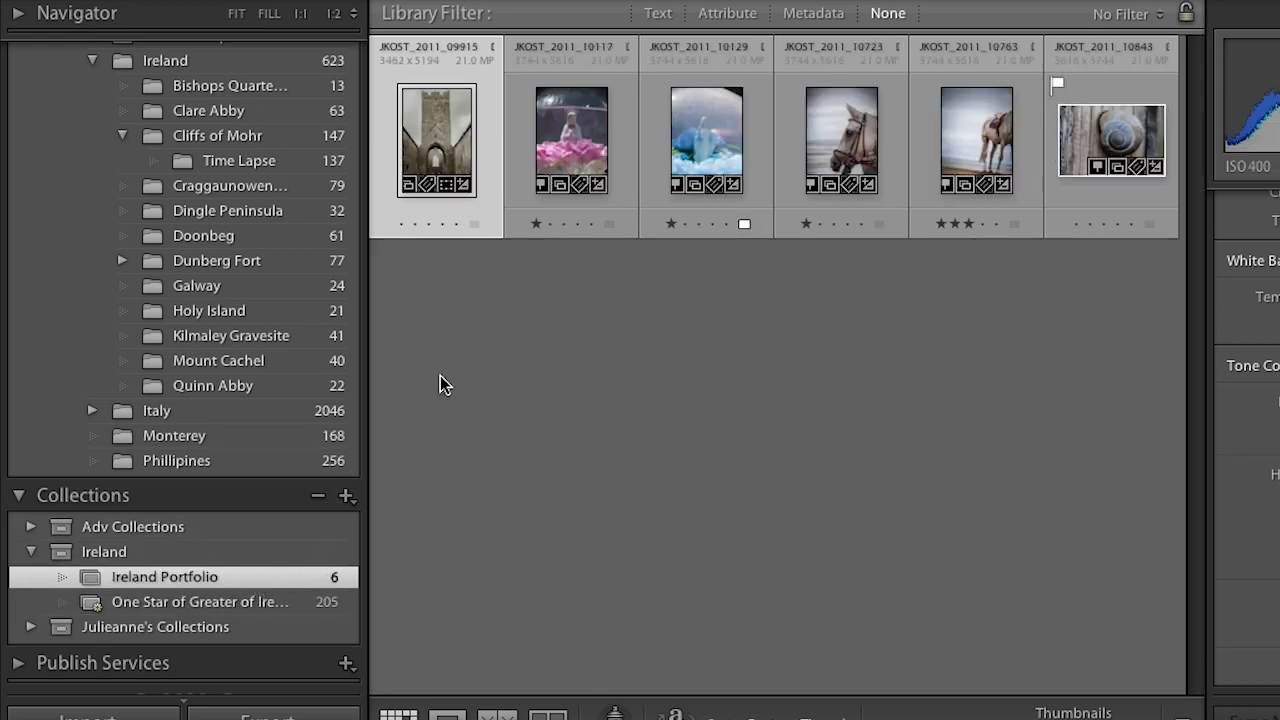
- Reorder the Ireland Portfolio collection so photos 10117, 10129 and 10843 come first, in that order
drag(560, 150, 430, 145)
drag(708, 140, 555, 147)
drag(1130, 140, 691, 136)
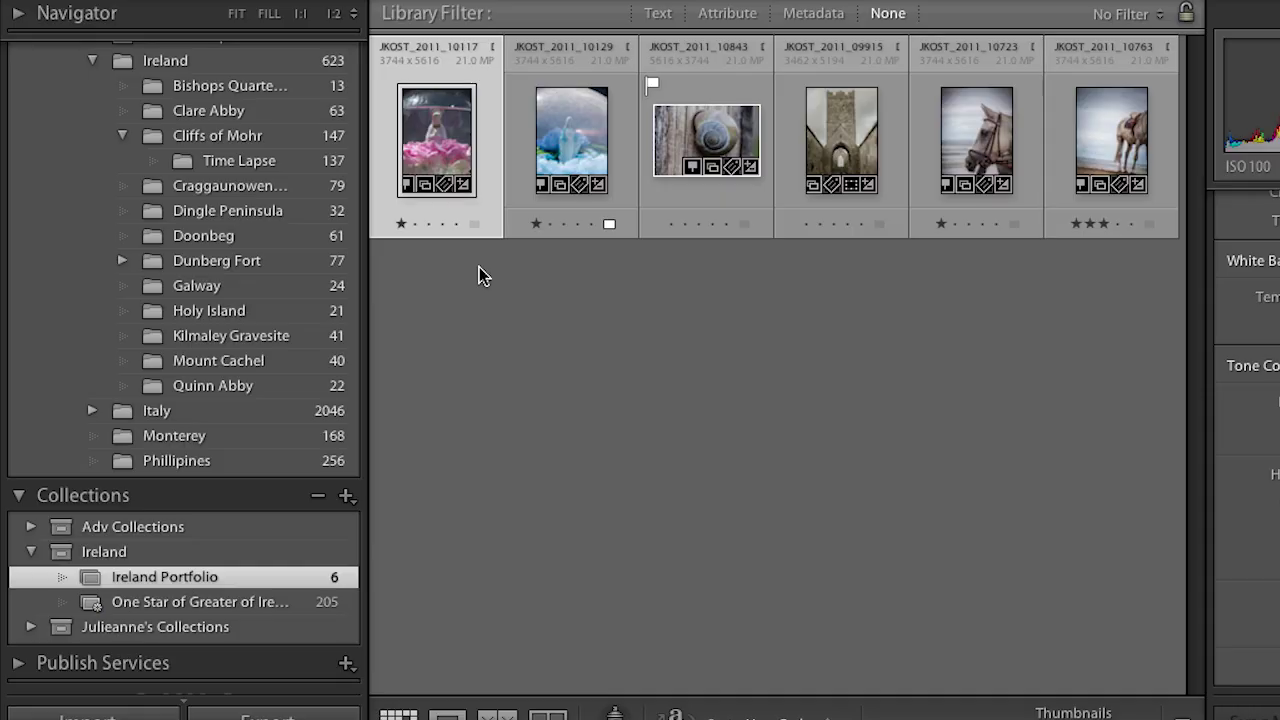
mouse_move(373, 213)
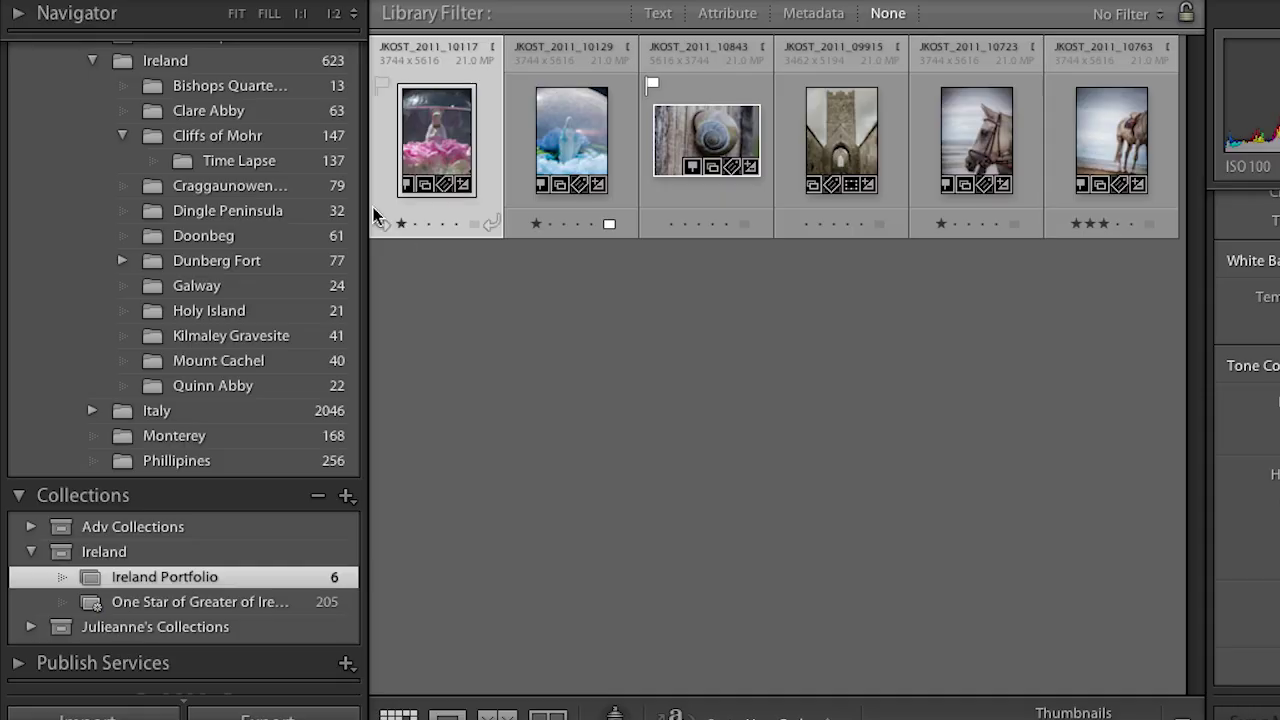
- Open the parent Ireland folder and try to reorder the castle photo among its thumbnails
click(247, 68)
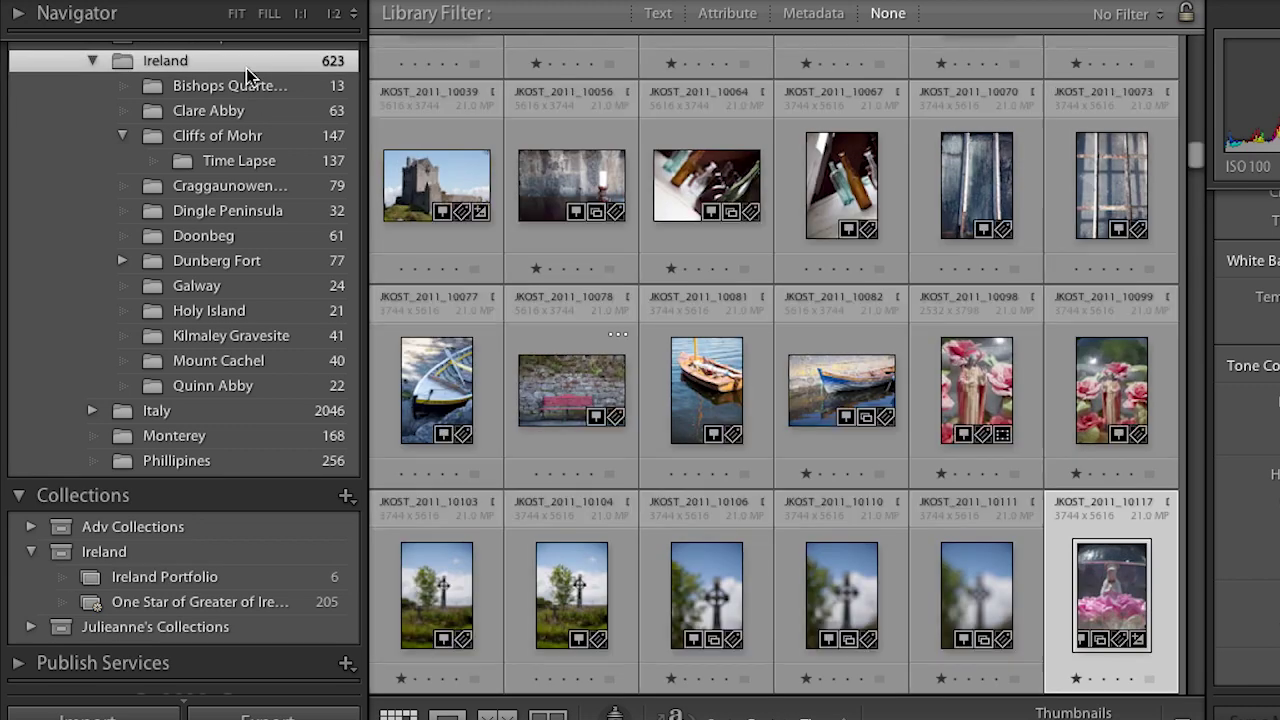
scroll(247, 78, up, 3)
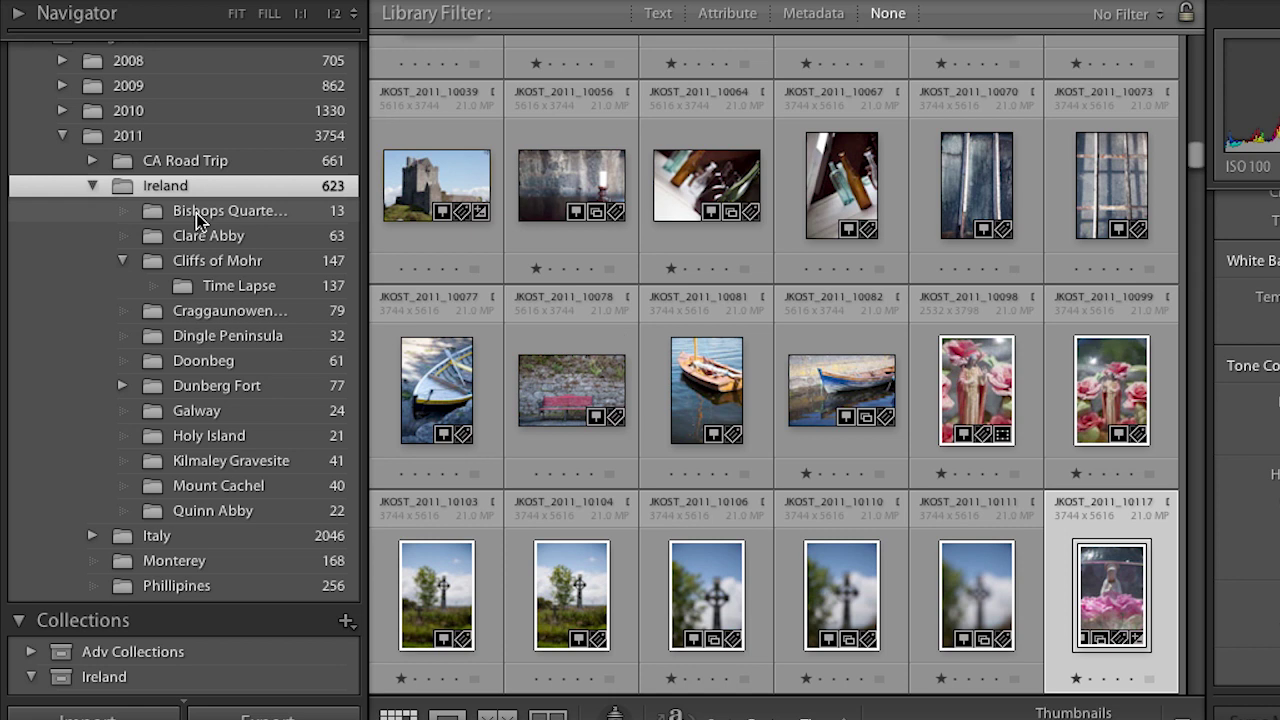
drag(440, 188, 535, 192)
click(986, 284)
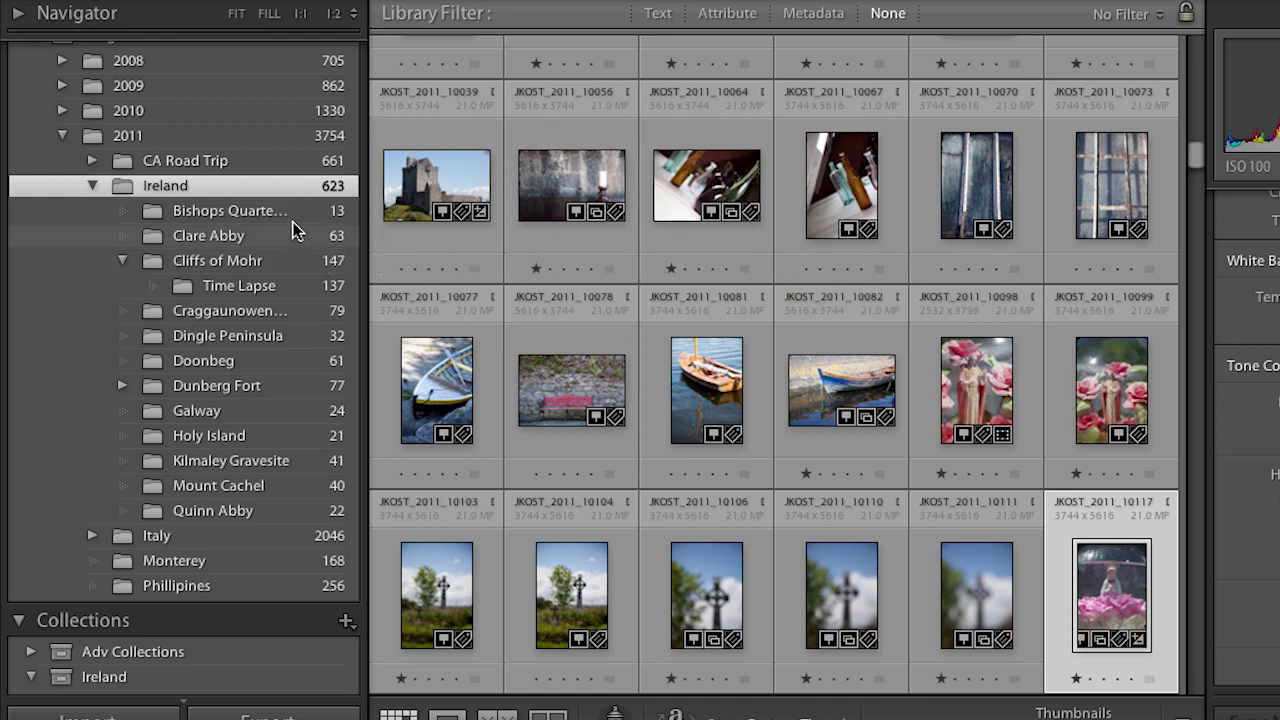
- Open the Bishops Quarter Graveyard folder and swap its first two photos so 10099 precedes 10098
click(287, 220)
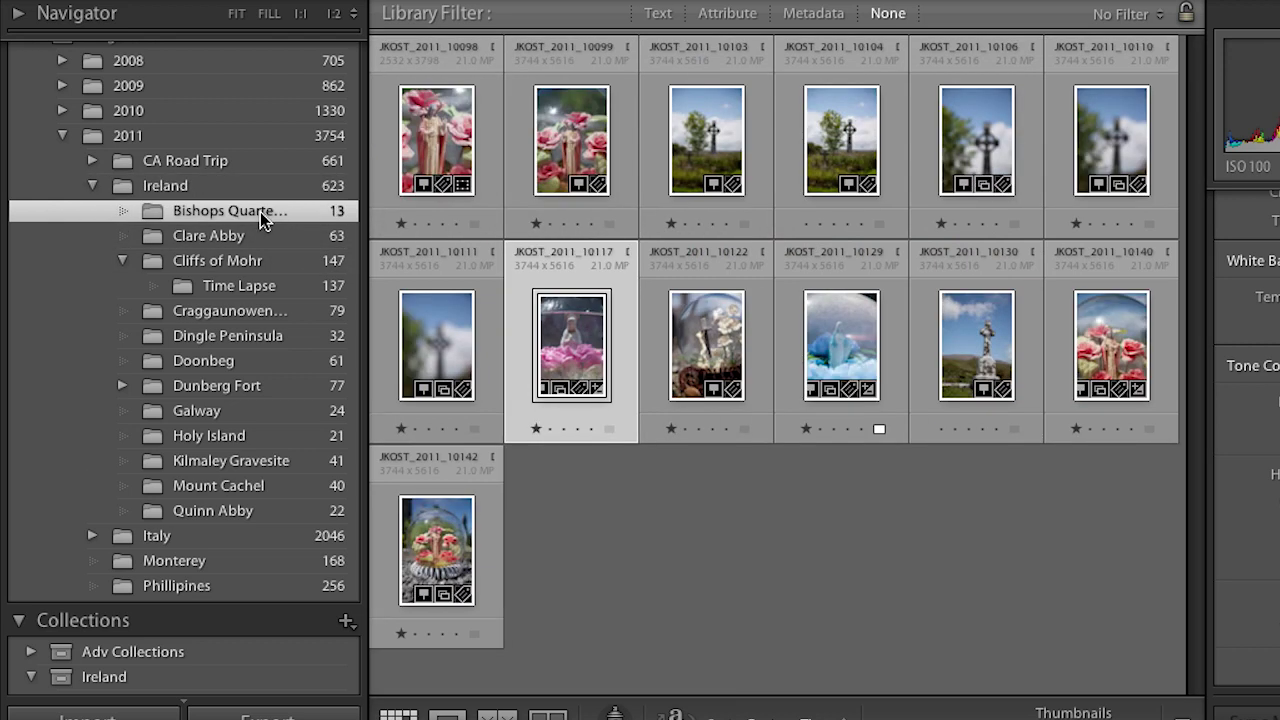
drag(437, 140, 397, 145)
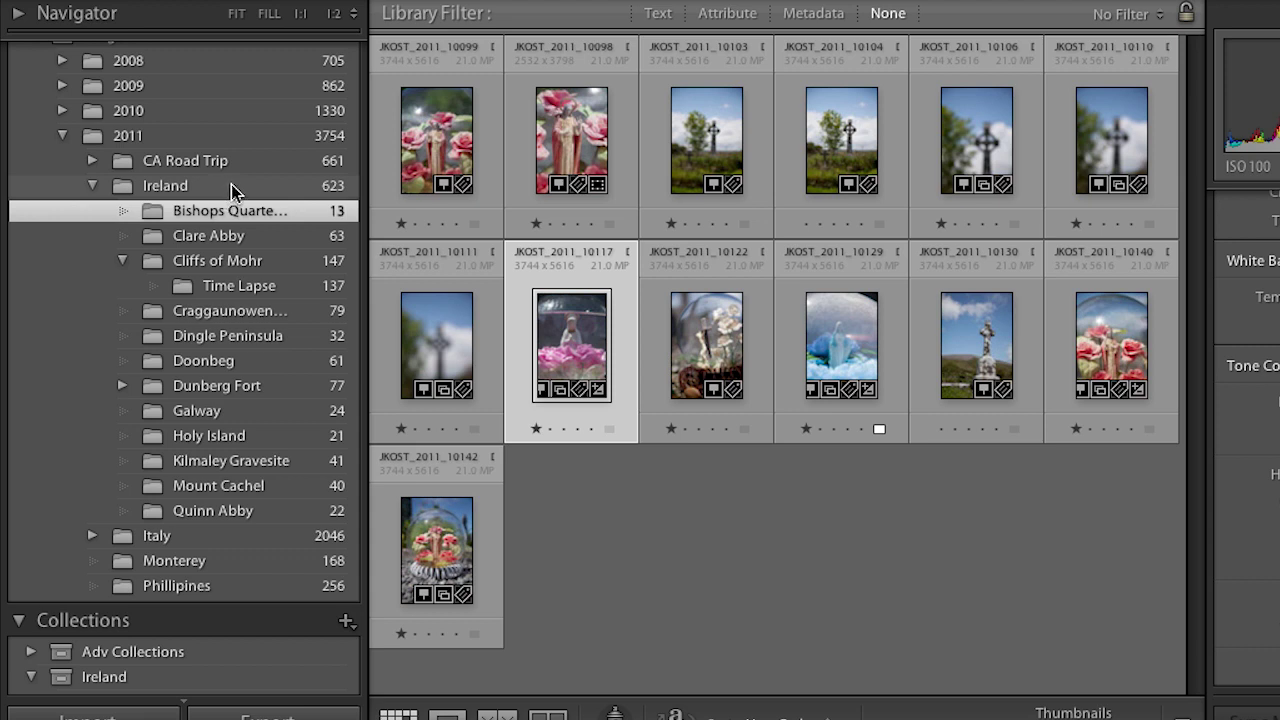
- View the Clare Abby folder, the parent Ireland folder and the Bishops Quarter Graveyard folder in turn
click(254, 238)
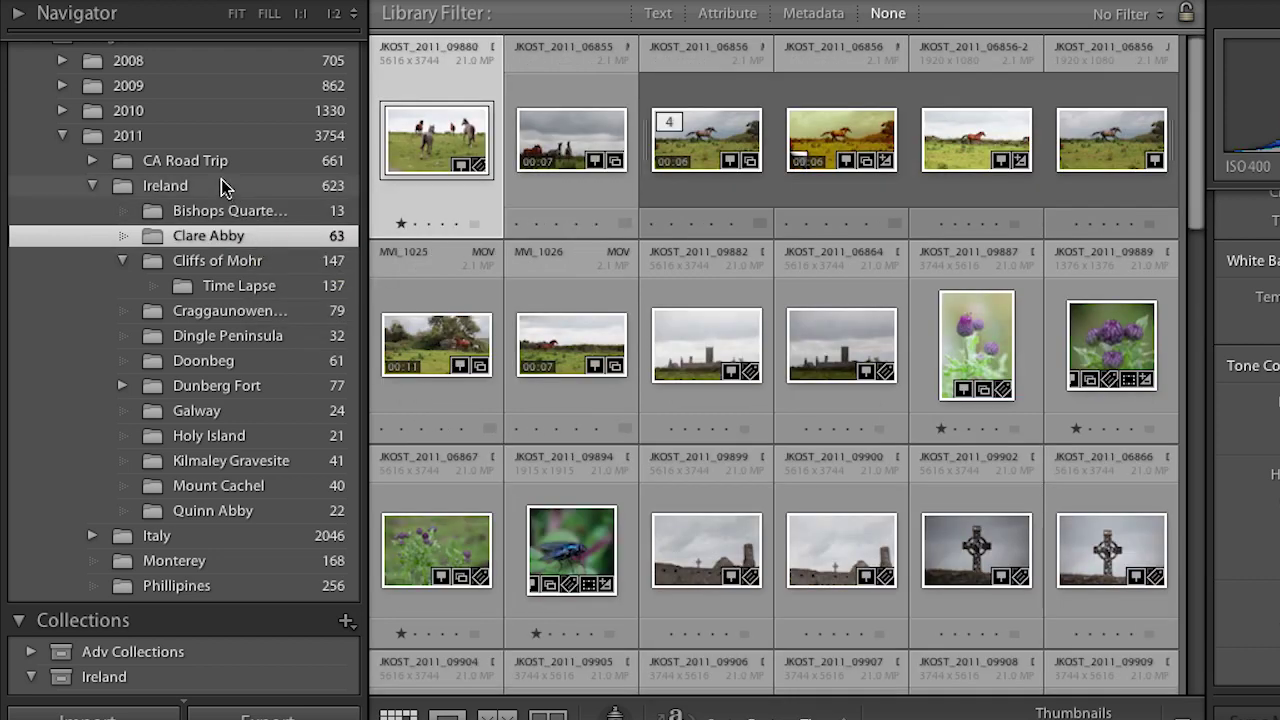
click(220, 185)
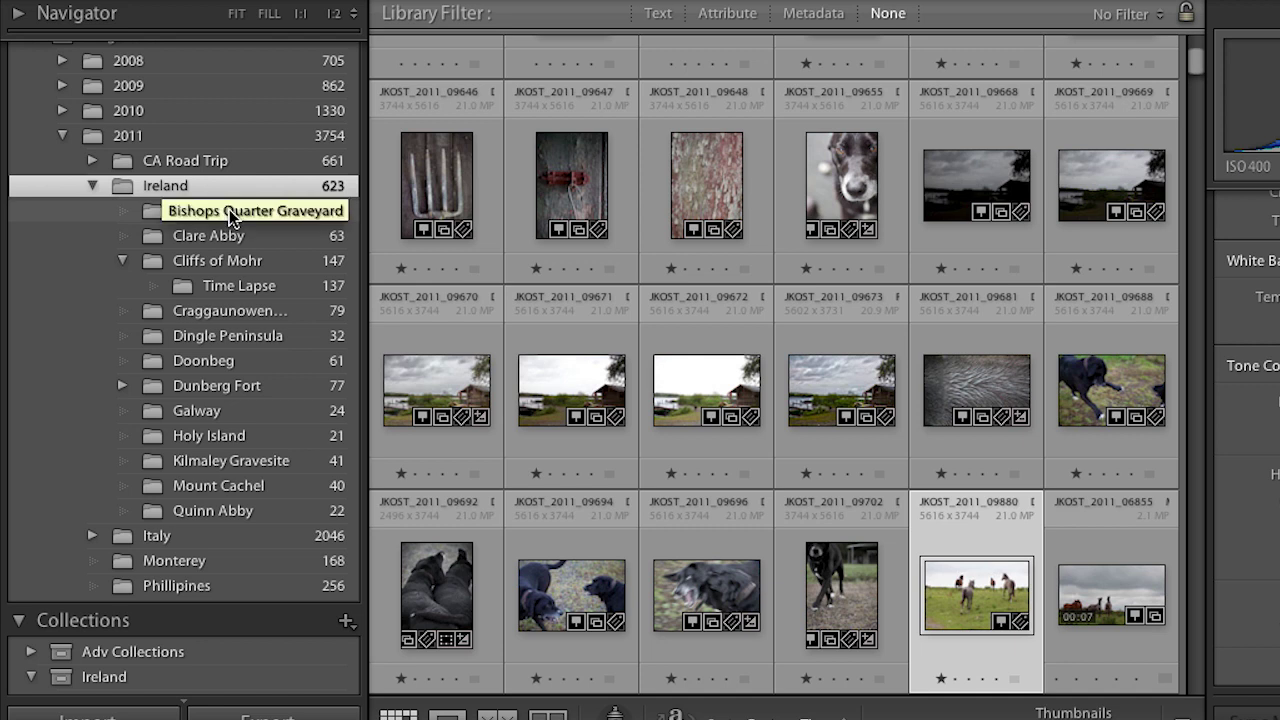
click(229, 214)
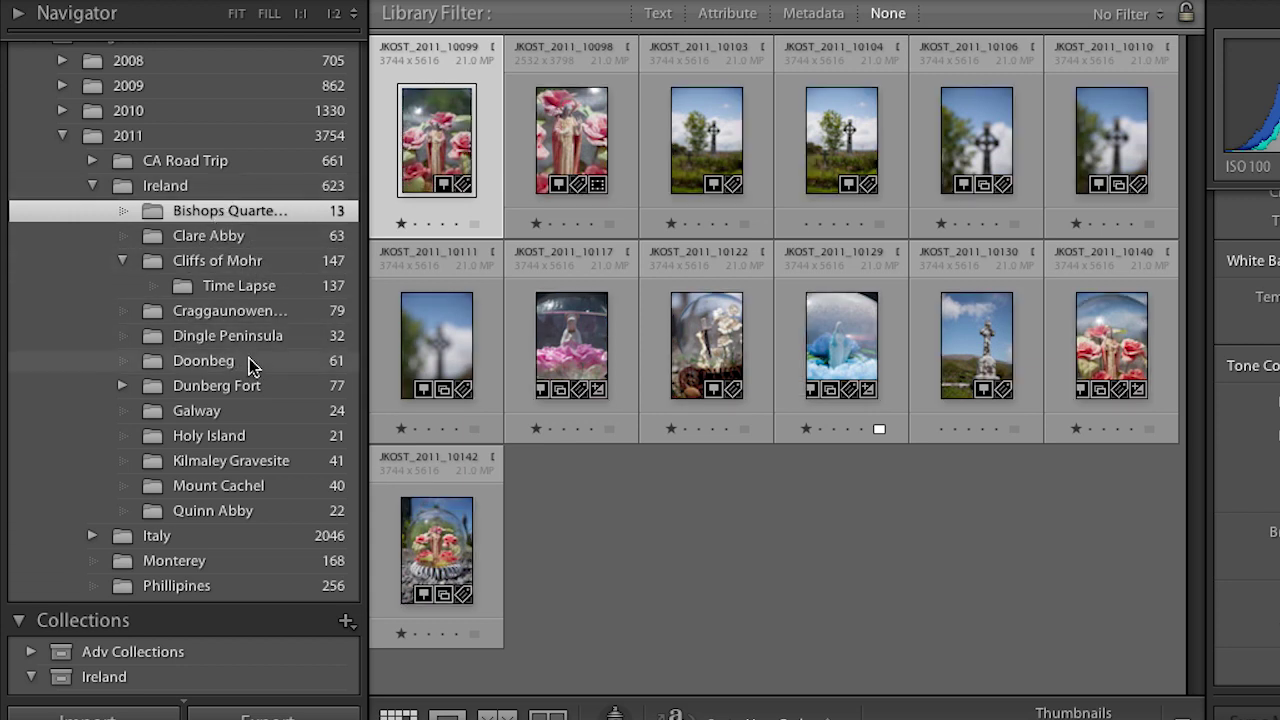
- Return to the Ireland Portfolio collection and move the snail shell photo between the stone tower and horse head photos
scroll(251, 364, down, 5)
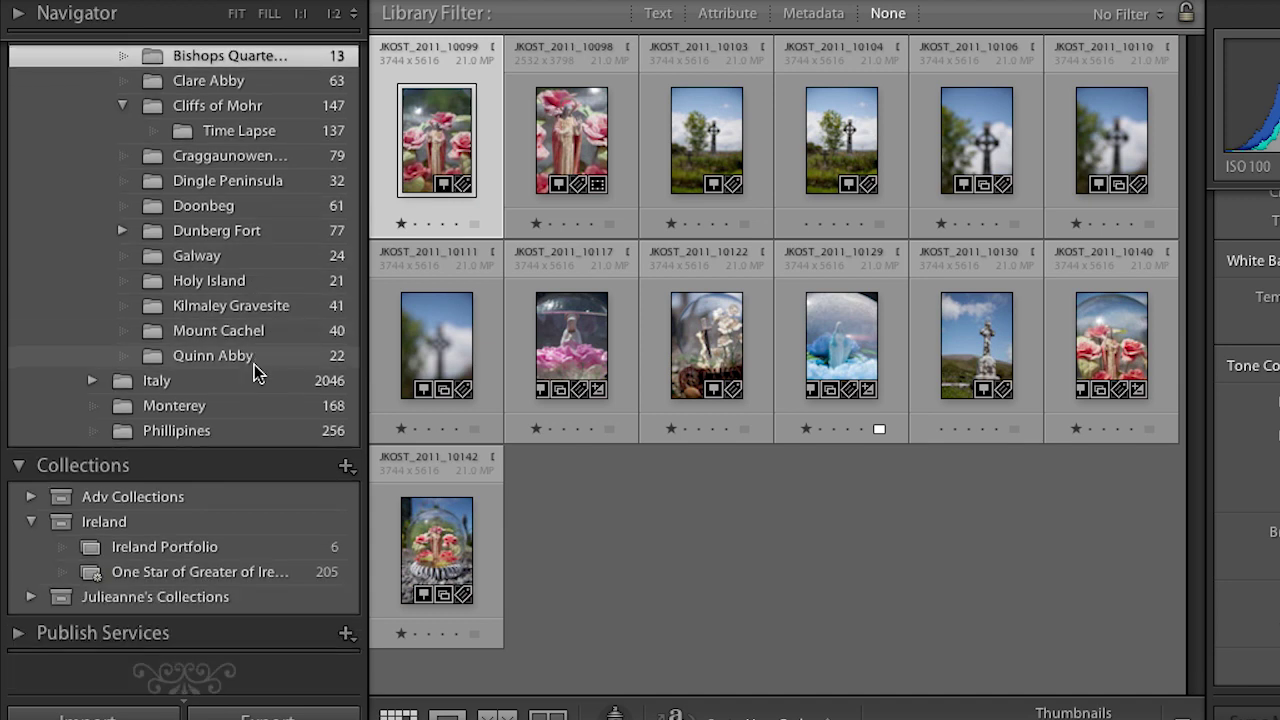
click(198, 526)
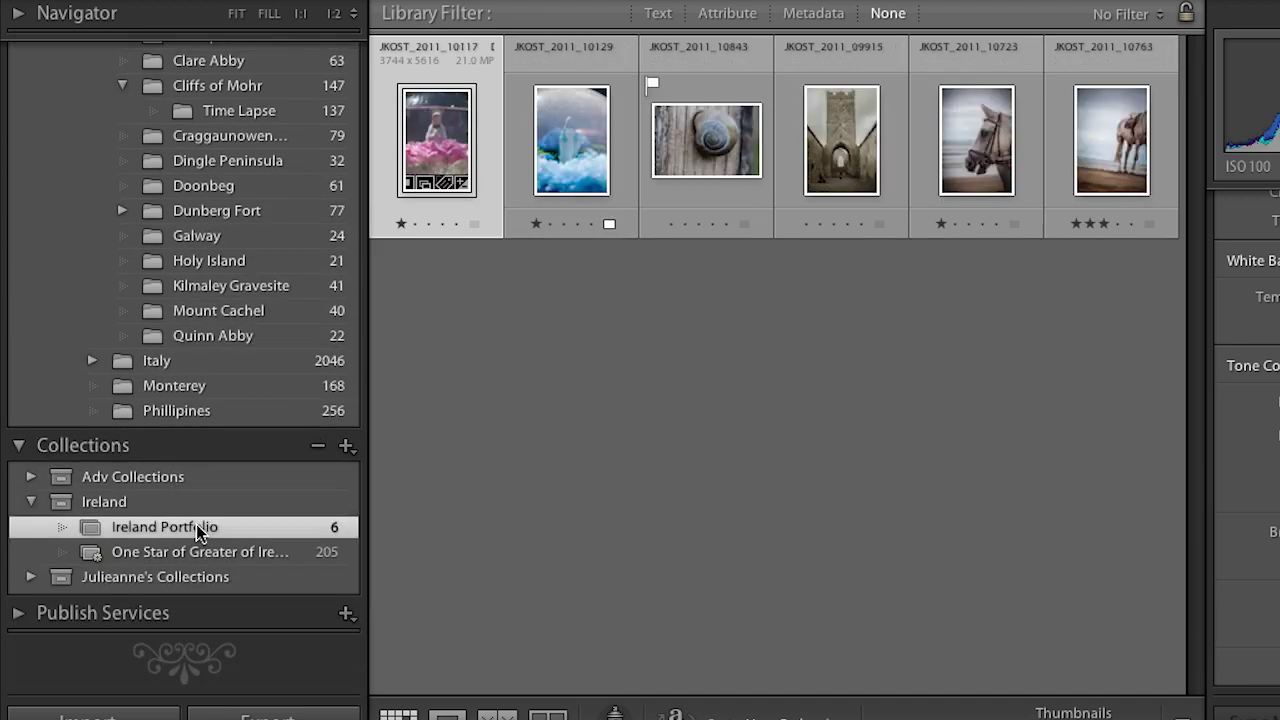
drag(735, 140, 920, 147)
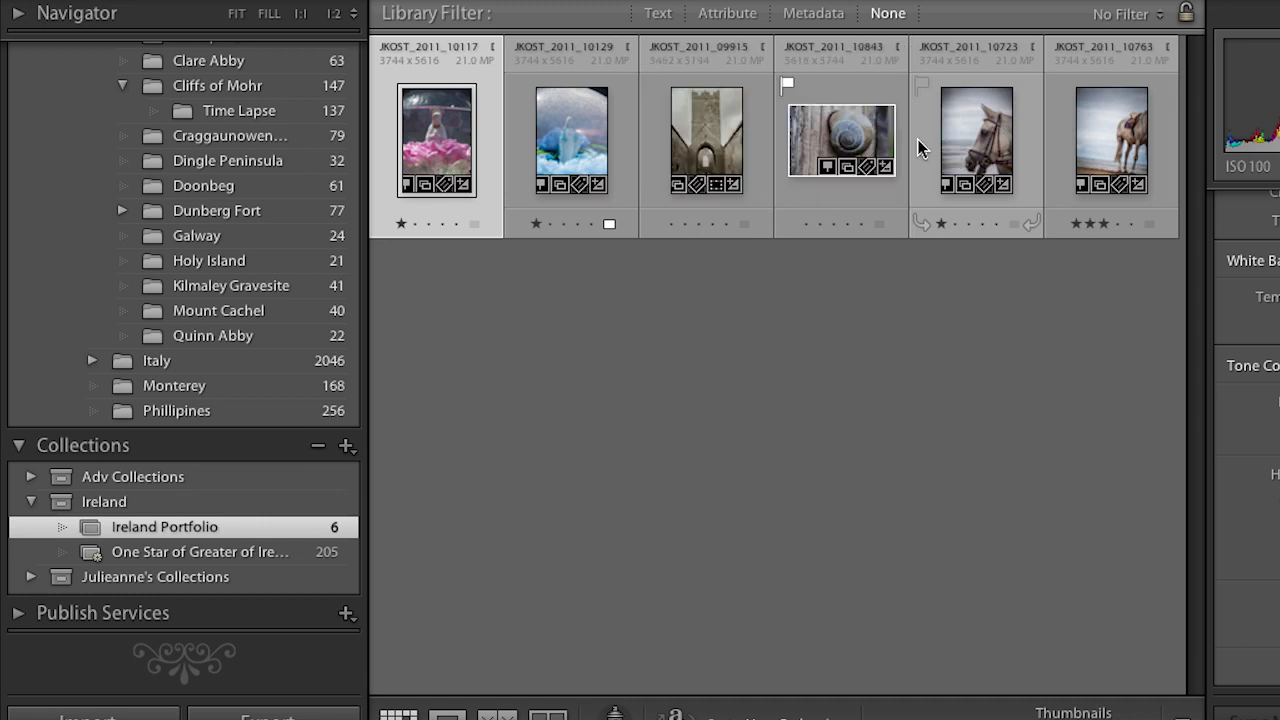